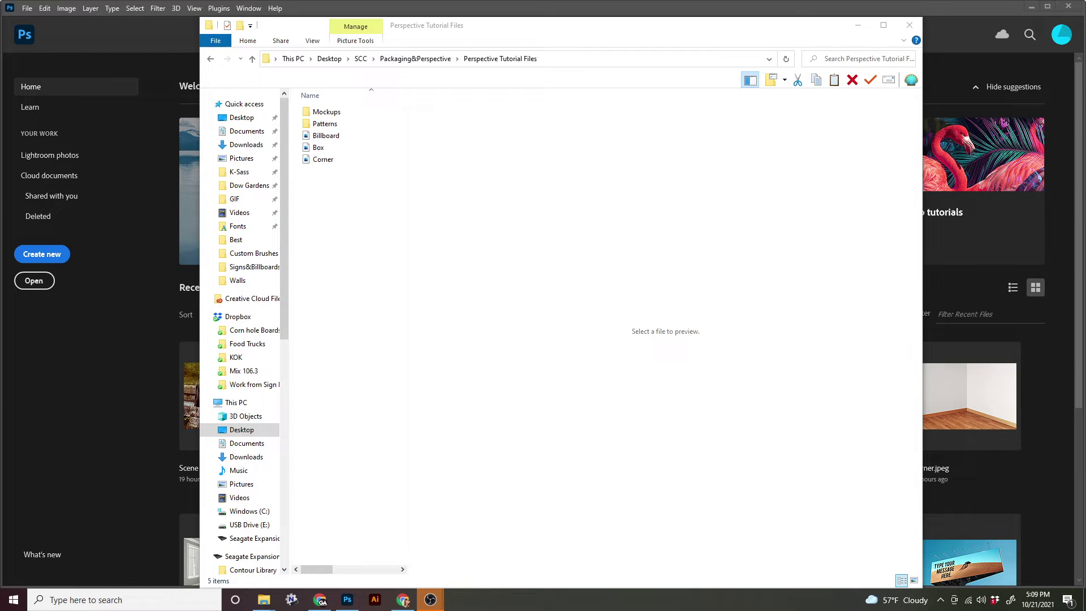
Step: Bring the Perspective Tutorial Files window forward and select the Corner, Box and Billboard images together
left_click(387, 219)
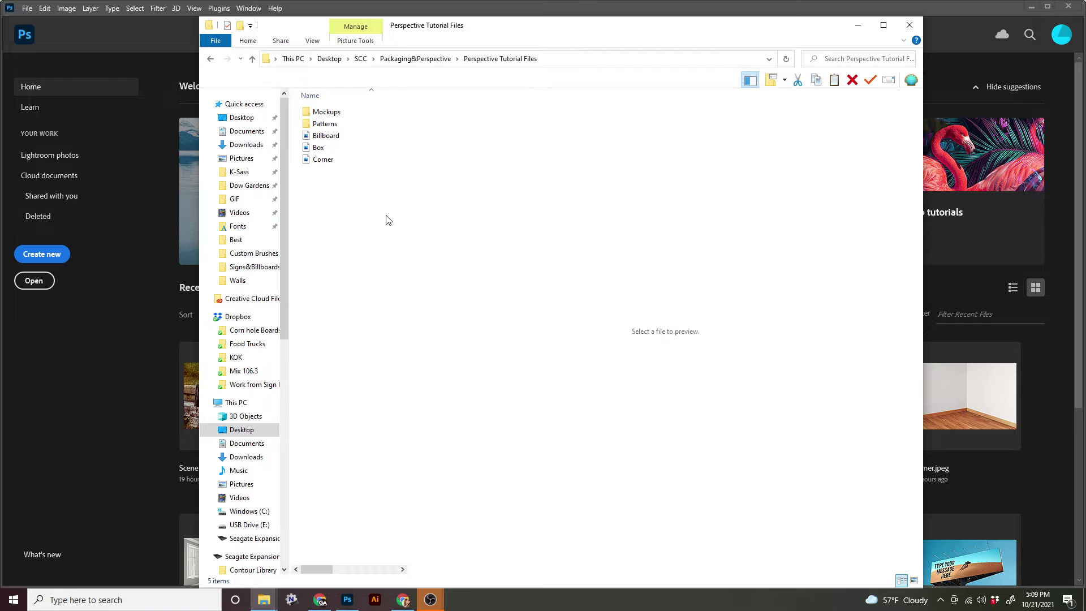
left_click_drag(535, 31, 488, 27)
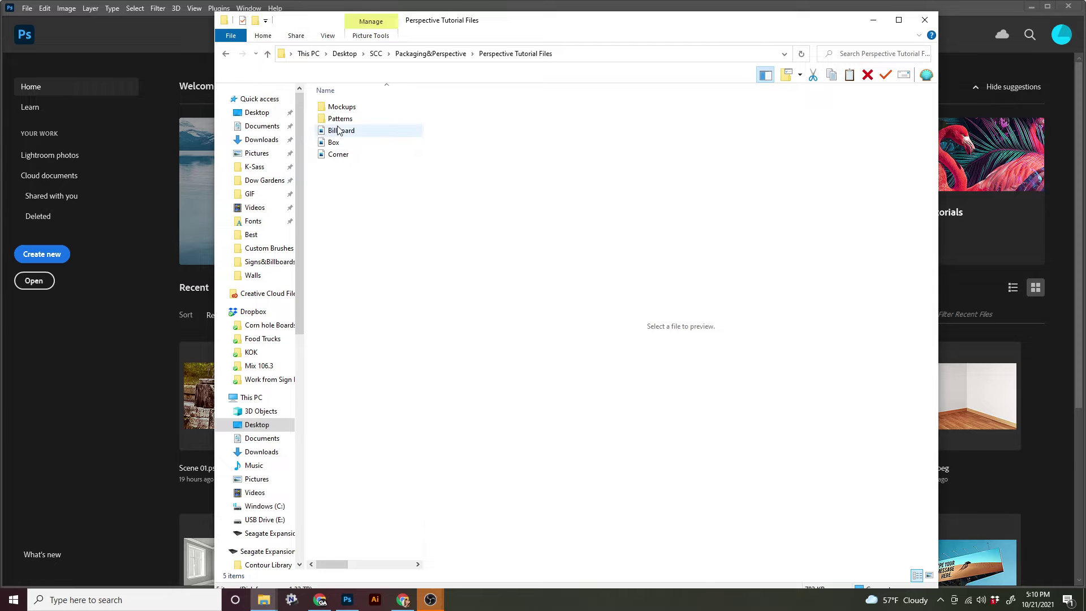
left_click(339, 154)
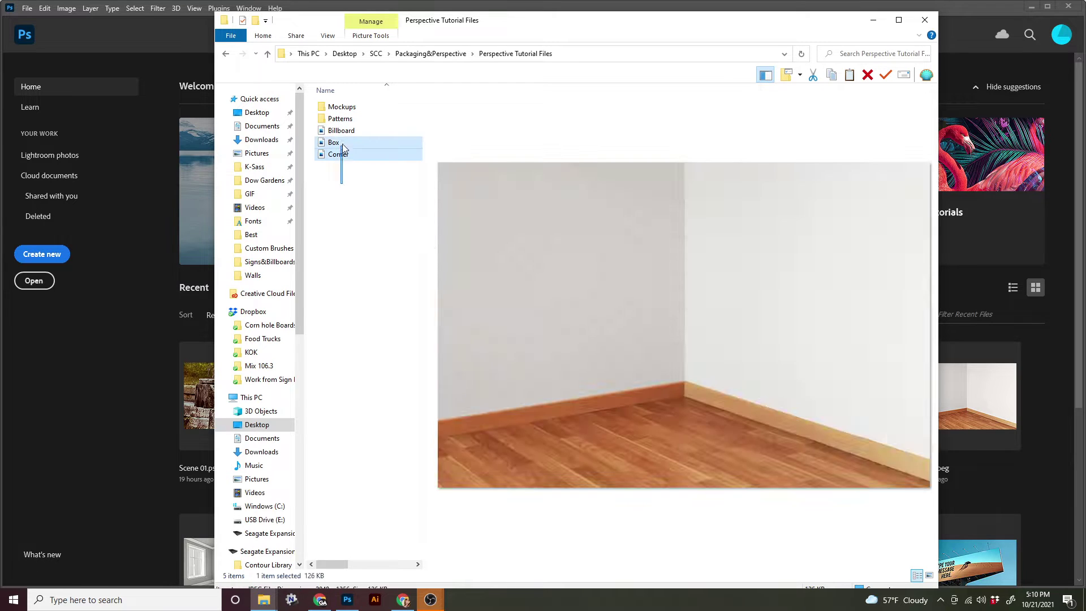
left_click_drag(343, 145, 162, 35)
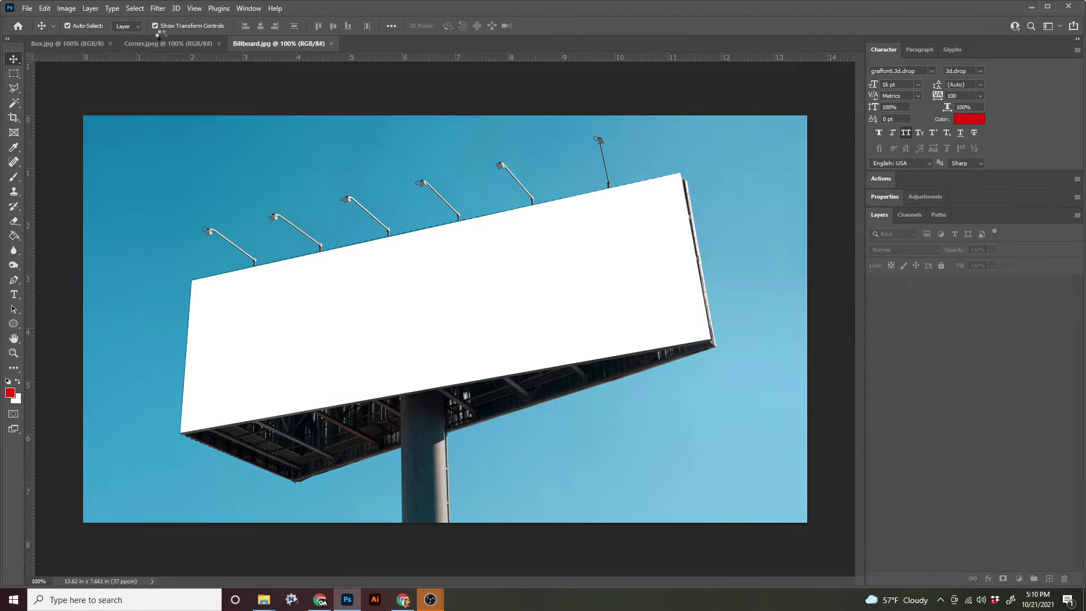
Step: Look through the Box, Corner and Billboard documents, ending on Box.jpg
left_click(76, 42)
left_click(170, 43)
left_click(290, 44)
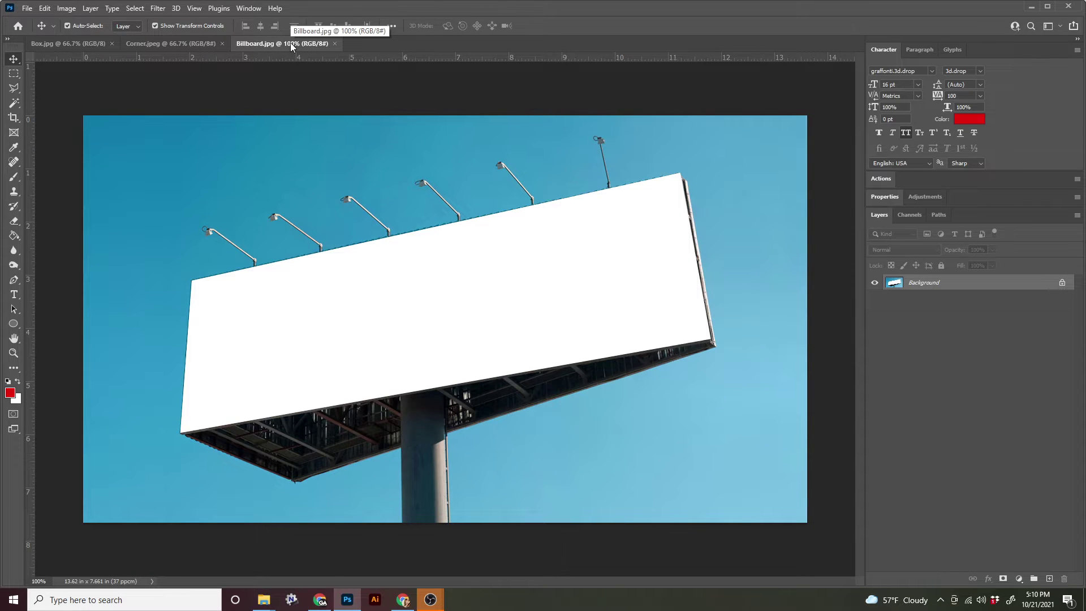
left_click(81, 44)
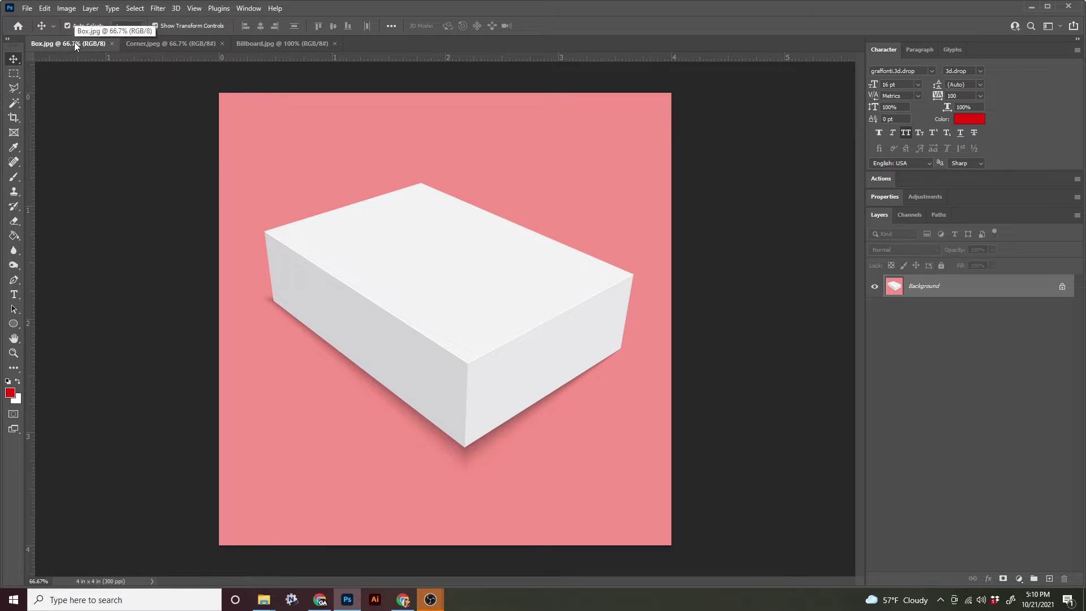
Step: Delete the existing perspective planes from Box.jpg in Filter > Vanishing Point and apply
left_click(158, 8)
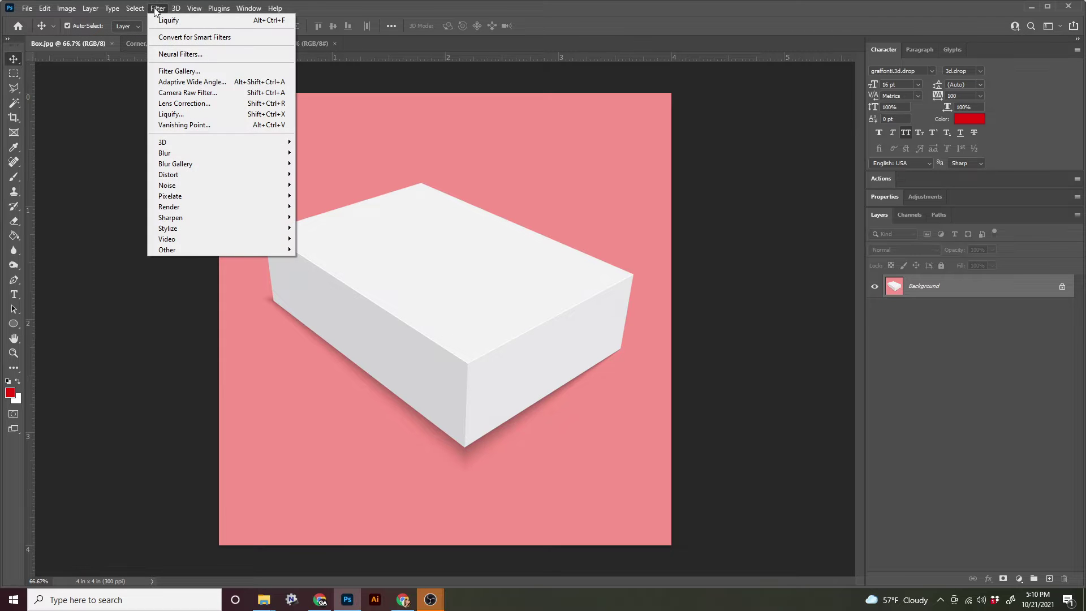
left_click(186, 125)
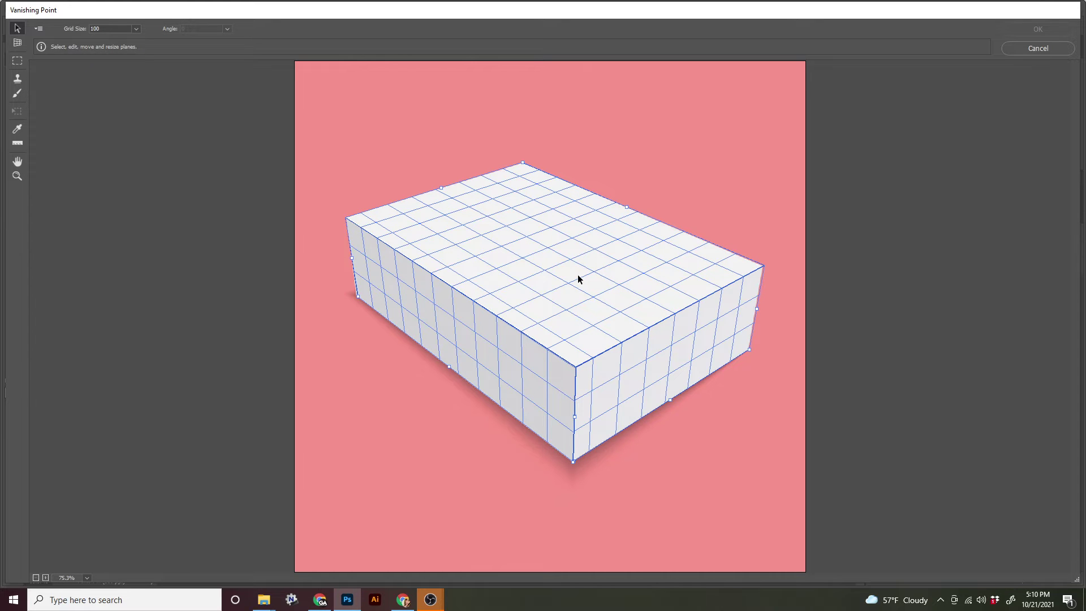
key("Delete")
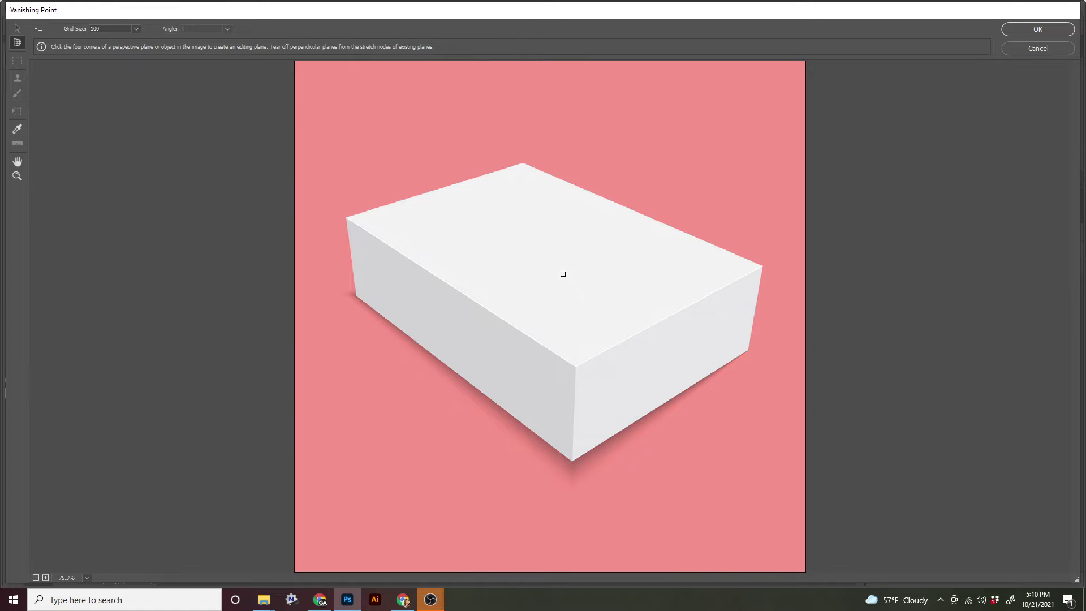
left_click(1057, 31)
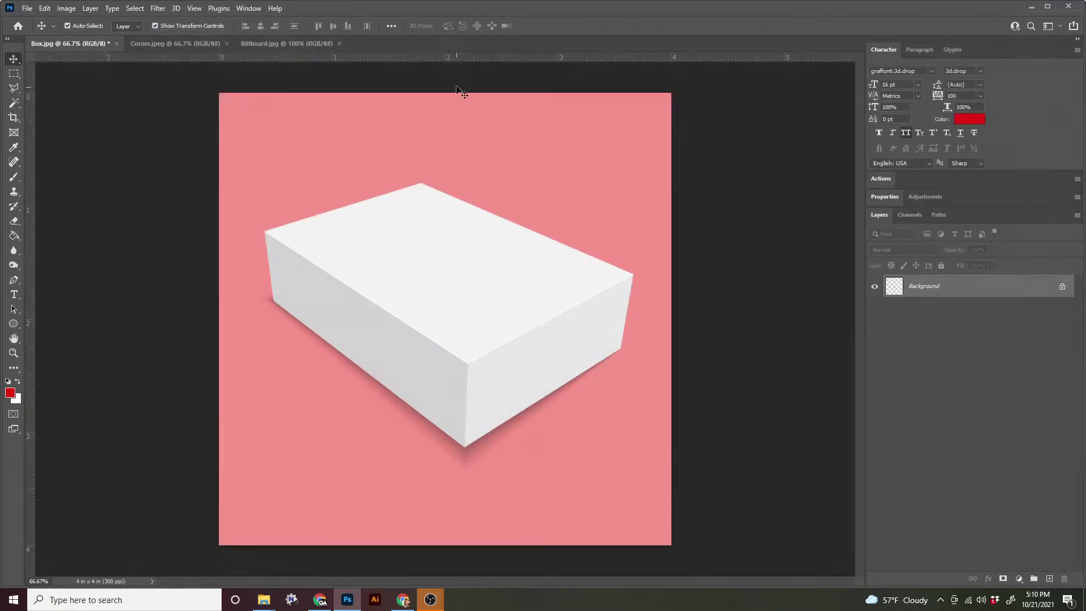
Step: Switch to the Billboard.jpg document
left_click(258, 42)
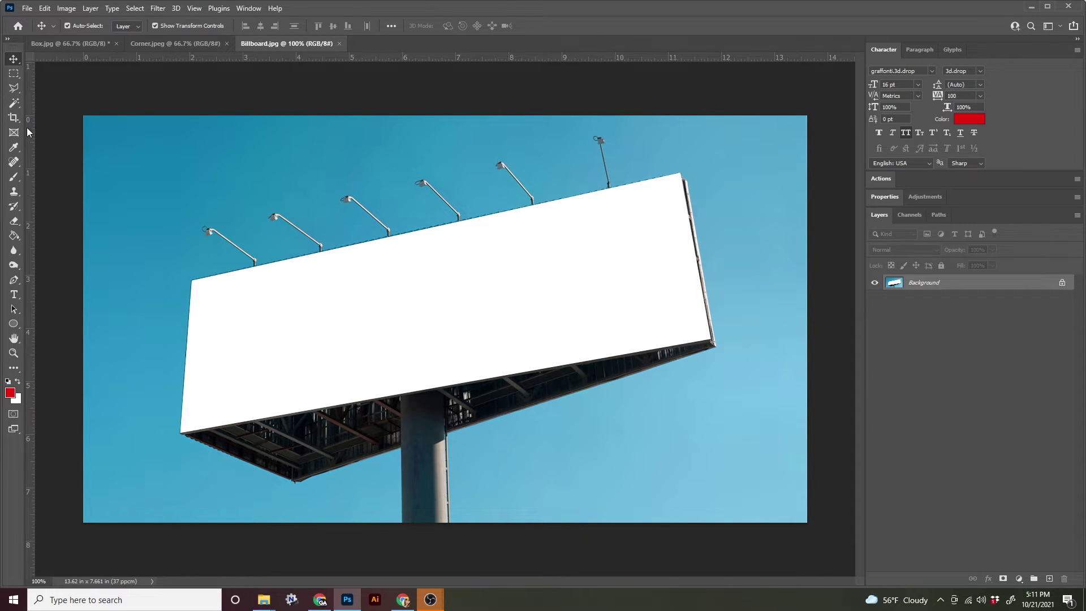
Step: Select the Perspective Crop Tool from the crop tool group
left_click_drag(14, 119, 72, 132)
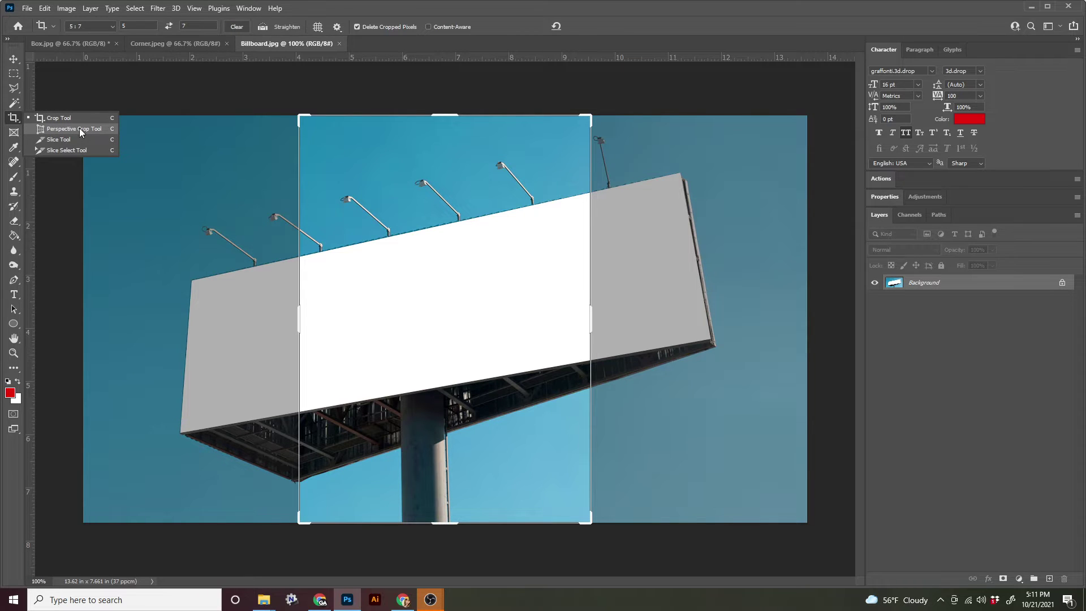
left_click(79, 128)
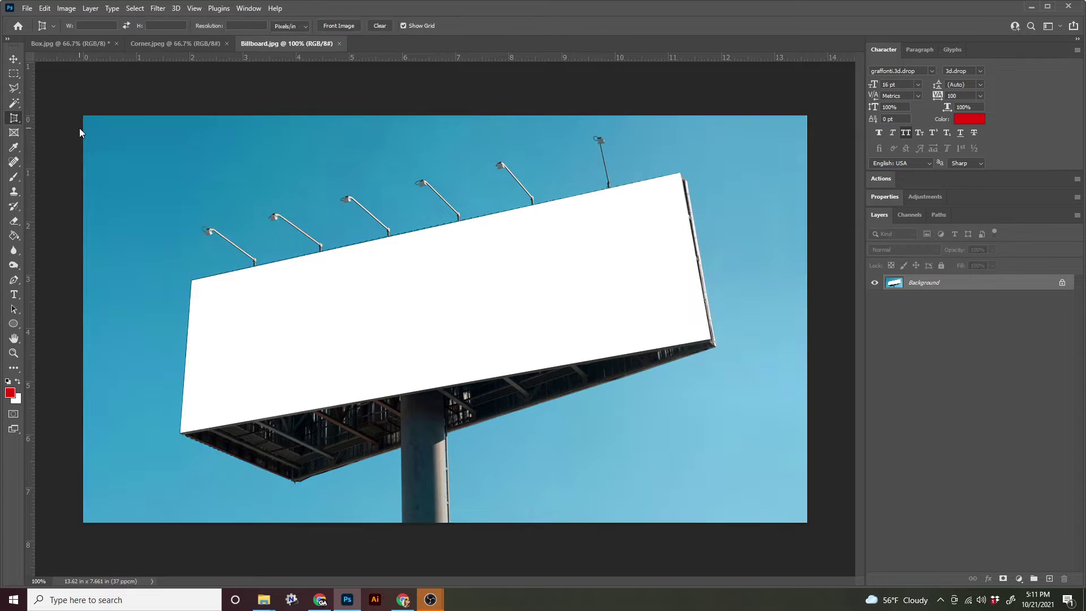
right_click(20, 120)
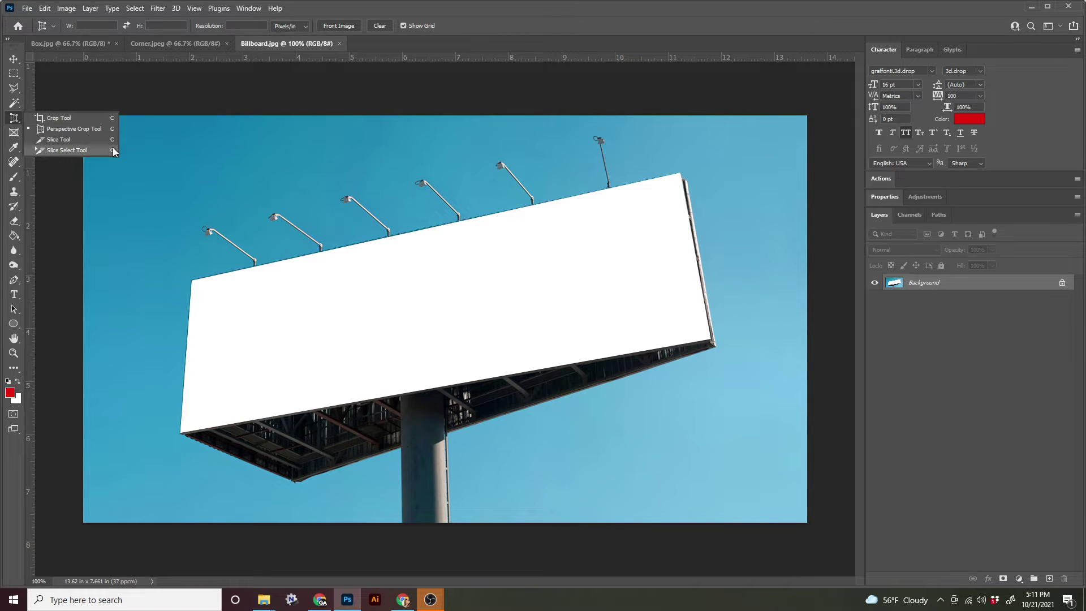
left_click(57, 117)
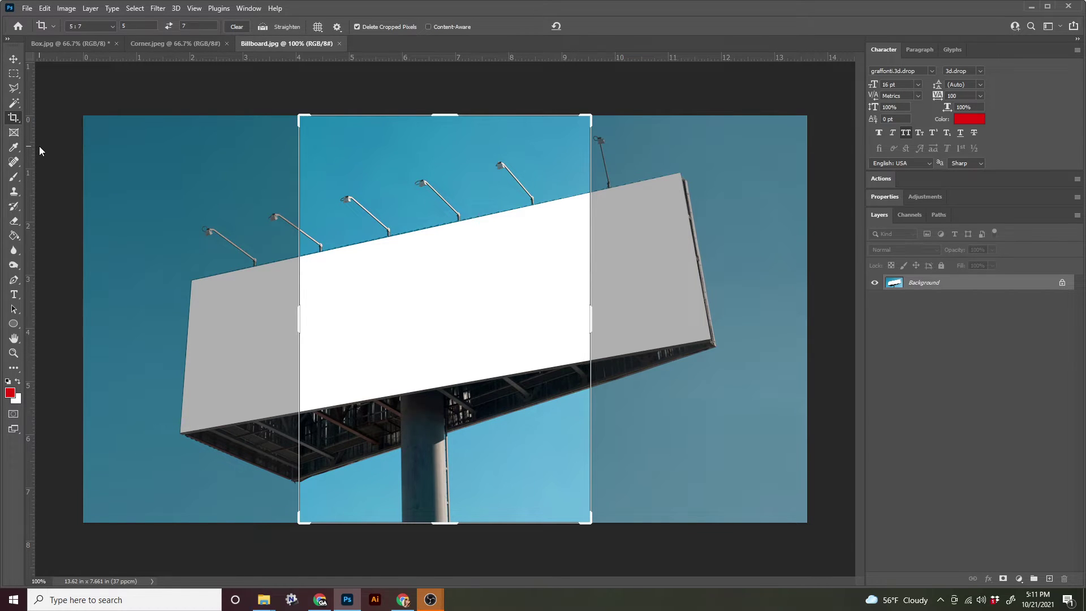
key("shift+c")
key("shift+c")
key("shift+c")
key("shift+c")
key("shift+c")
key("shift+c")
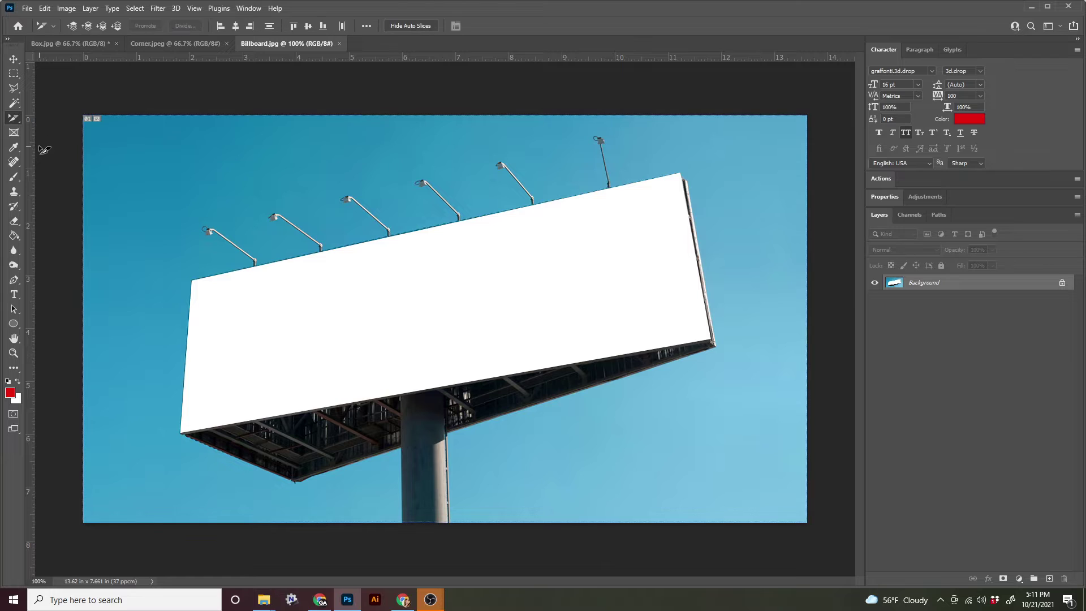
key("shift+c")
key("shift+c")
key("shift+c")
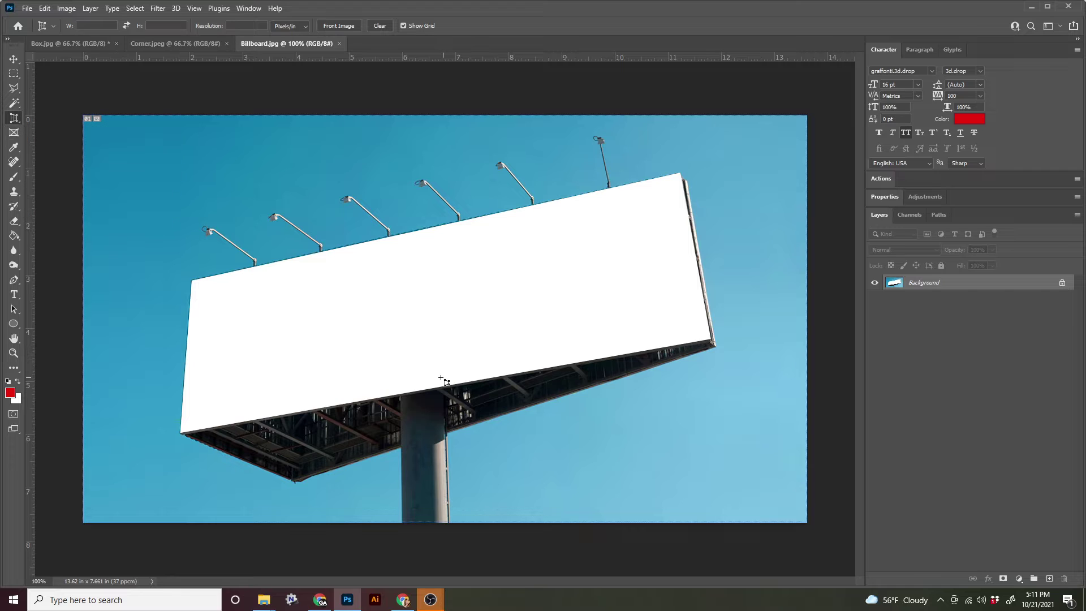
Step: Mark the billboard's four corners to define the perspective crop
left_click(192, 280)
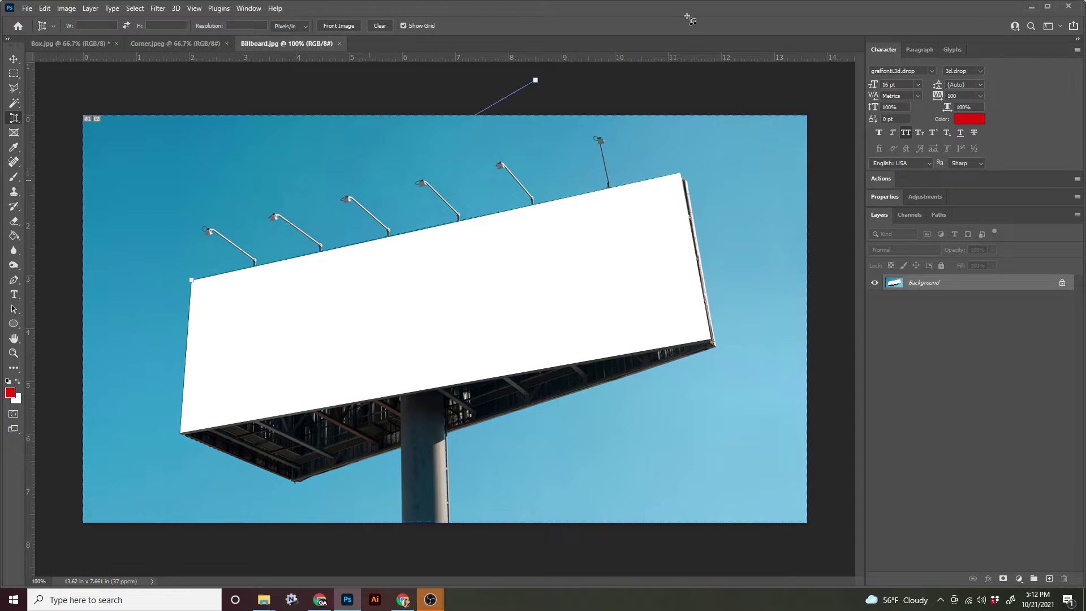
left_click(679, 172)
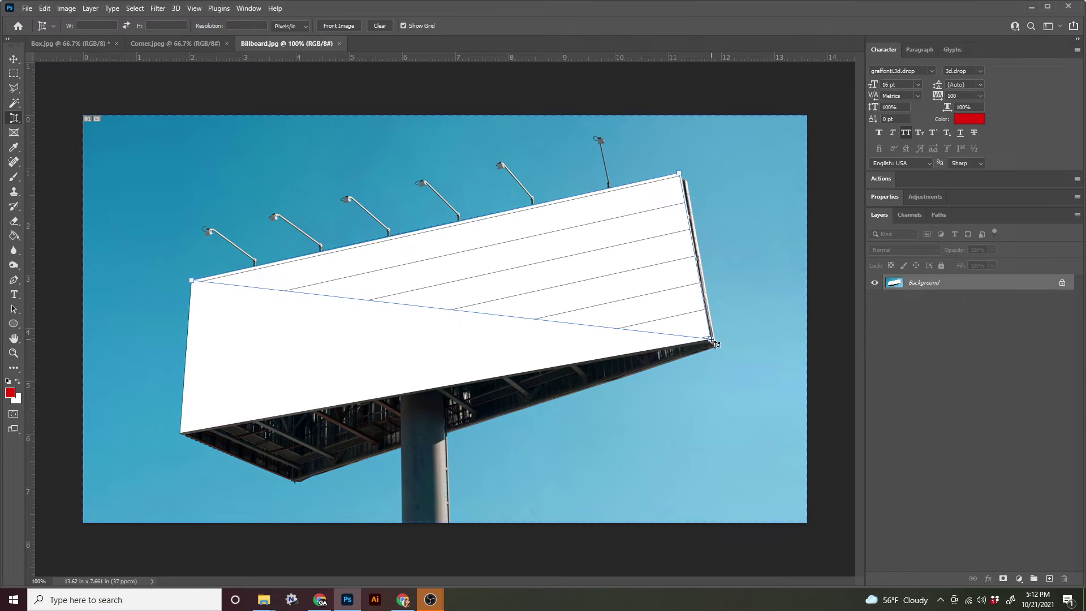
left_click(710, 340)
left_click(181, 433)
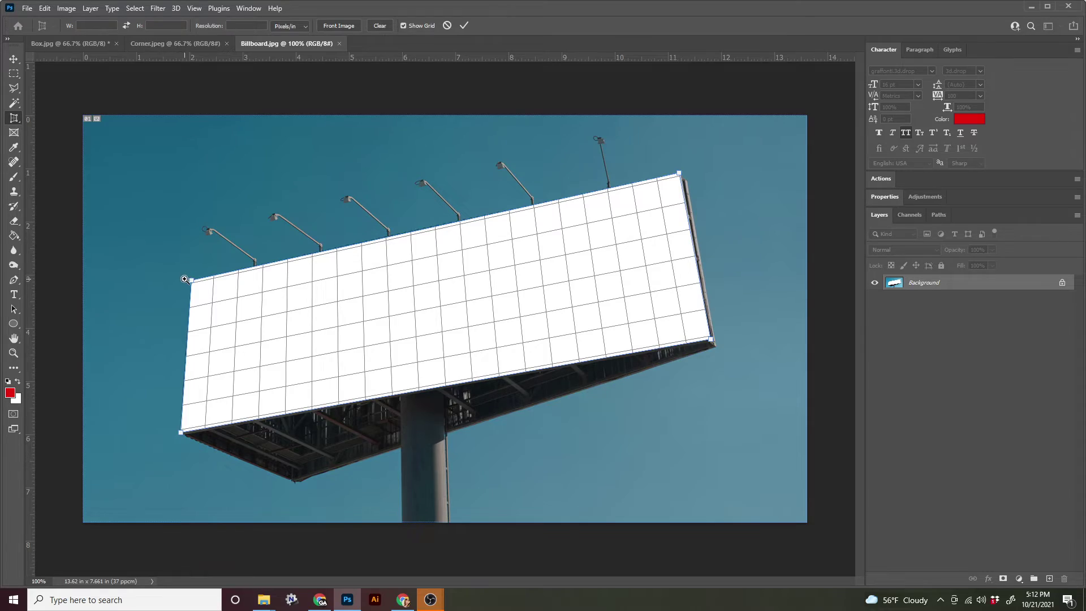
Step: Fine-tune each crop corner onto the board edges while zoomed in, then commit the crop
left_click_drag(186, 275, 326, 305)
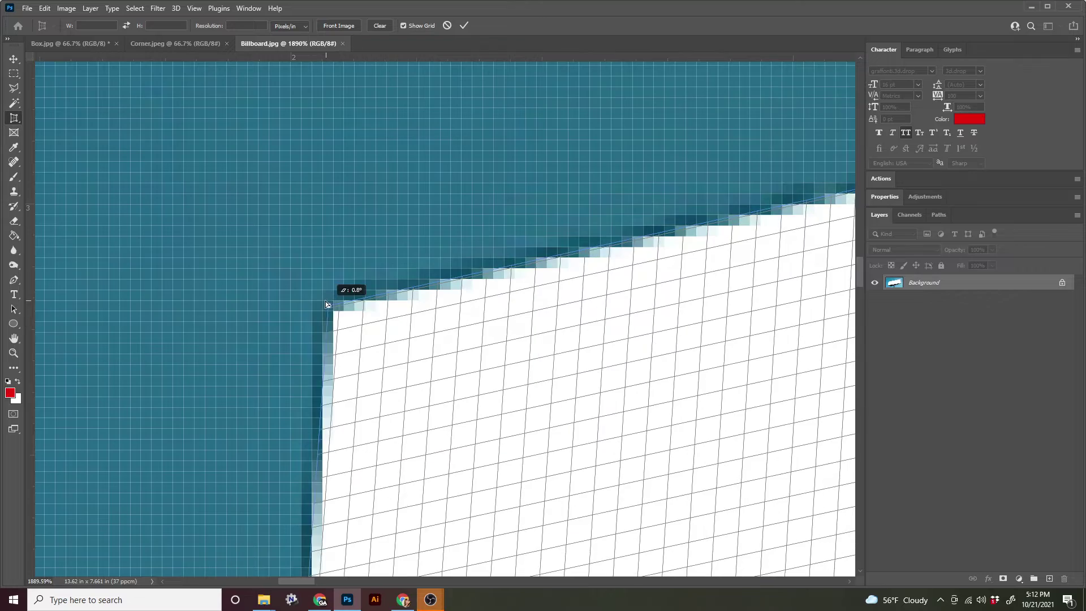
scroll(326, 304, "down", 8)
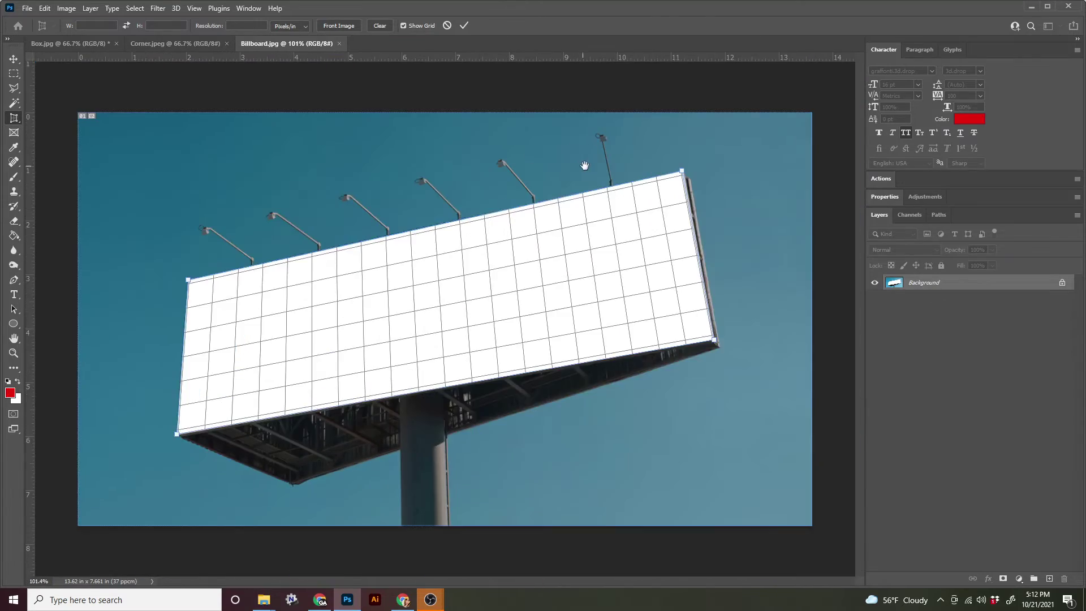
scroll(682, 170, "up", 8)
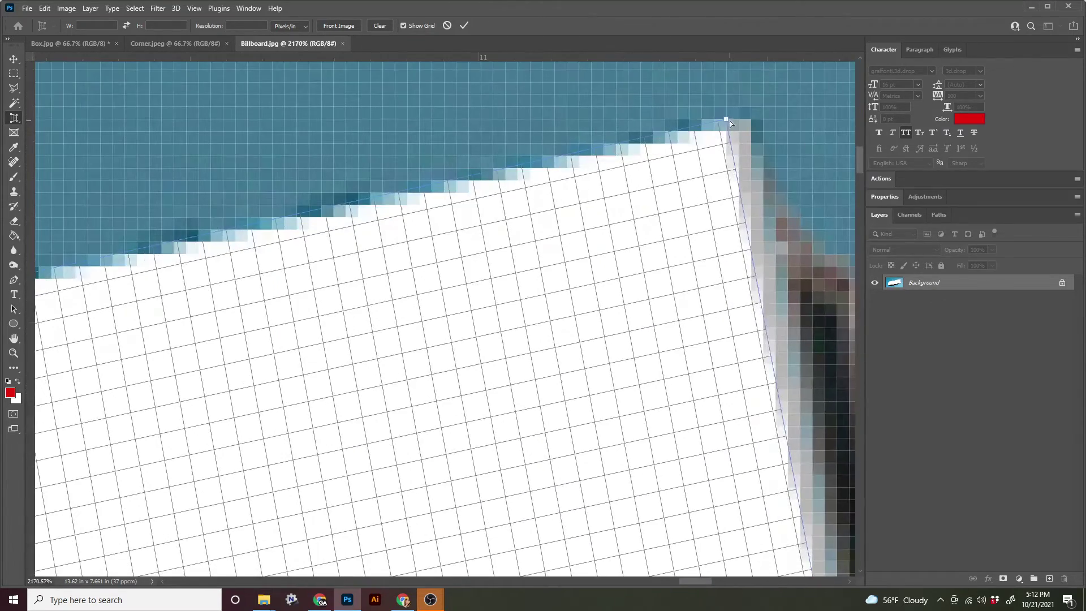
left_click_drag(731, 121, 751, 126)
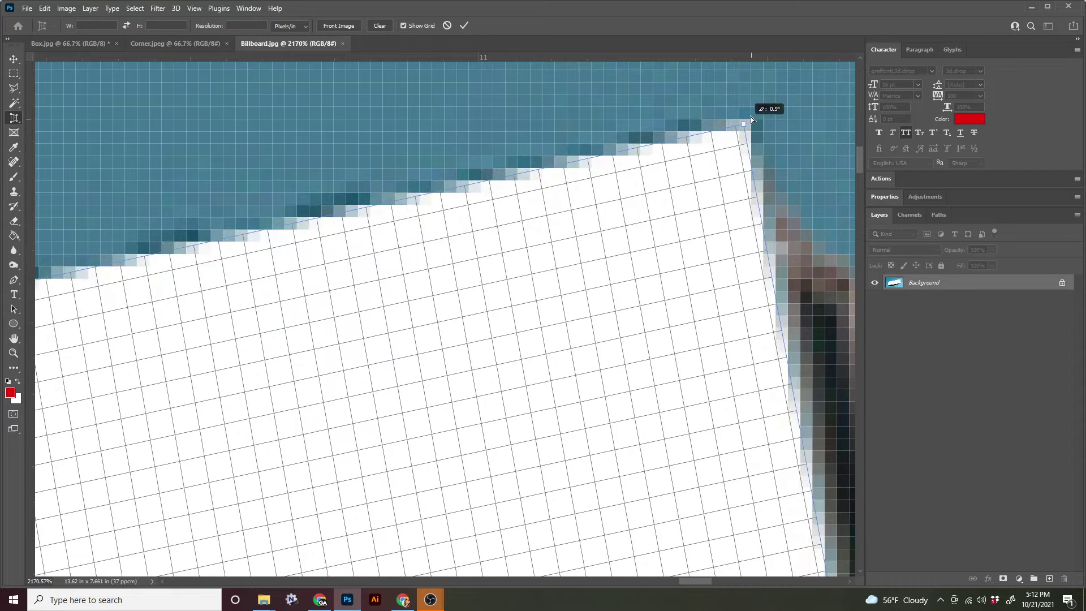
scroll(749, 115, "down", 10)
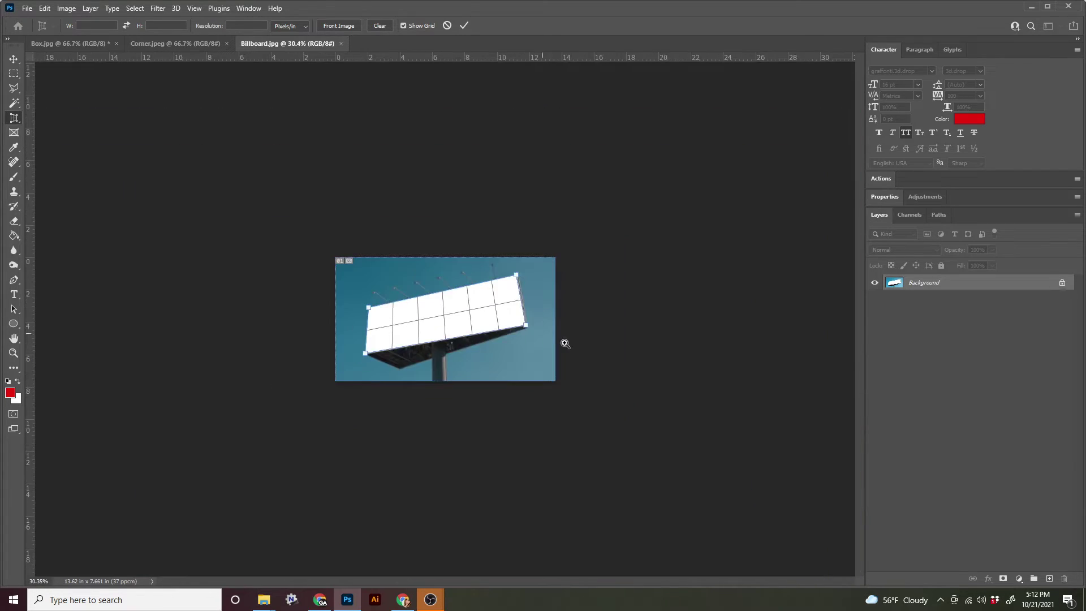
scroll(526, 325, "up", 10)
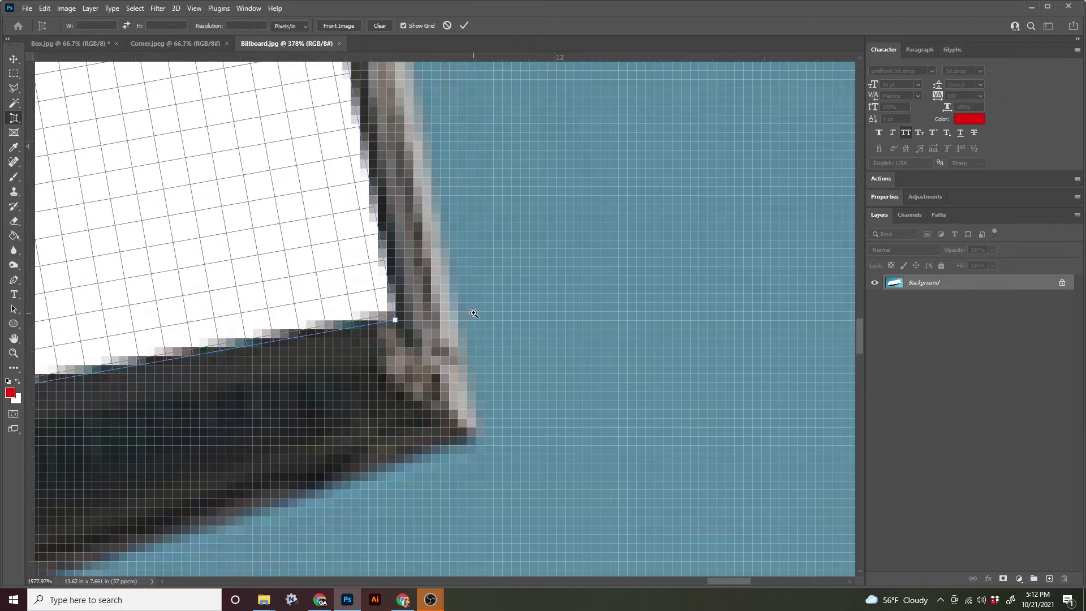
mouse_move(395, 319)
left_mouse_down()
mouse_move(390, 294)
mouse_move(399, 320)
left_mouse_up()
scroll(430, 334, "down", 11)
scroll(389, 399, "up", 9)
scroll(388, 399, "up", 4)
left_click_drag(521, 517, 526, 506)
scroll(531, 504, "down", 10)
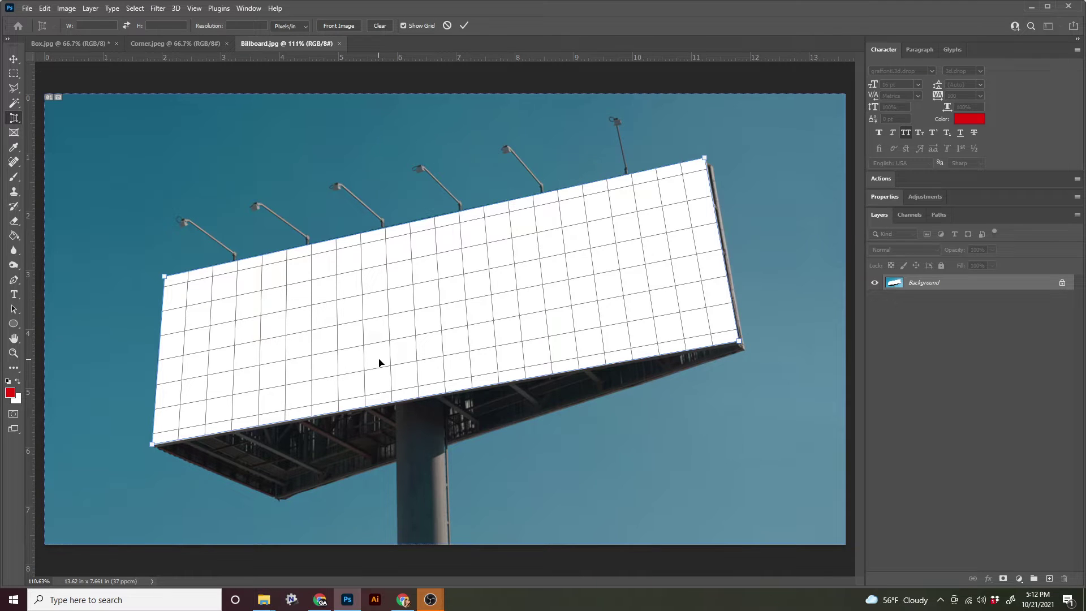
left_click(465, 25)
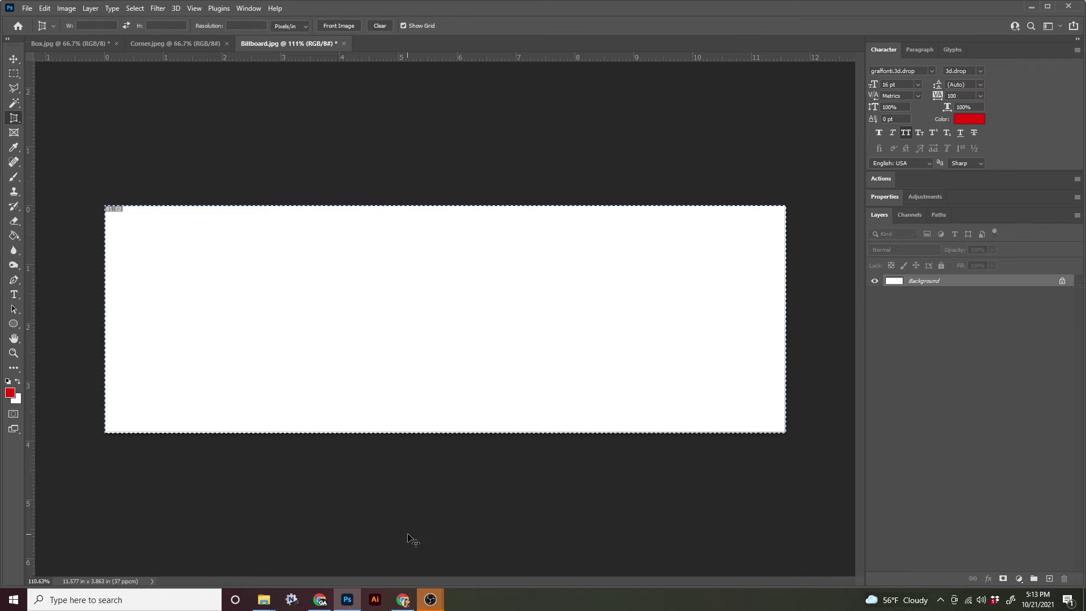
Step: Undo back to the original uncropped billboard photo
key("ctrl+z")
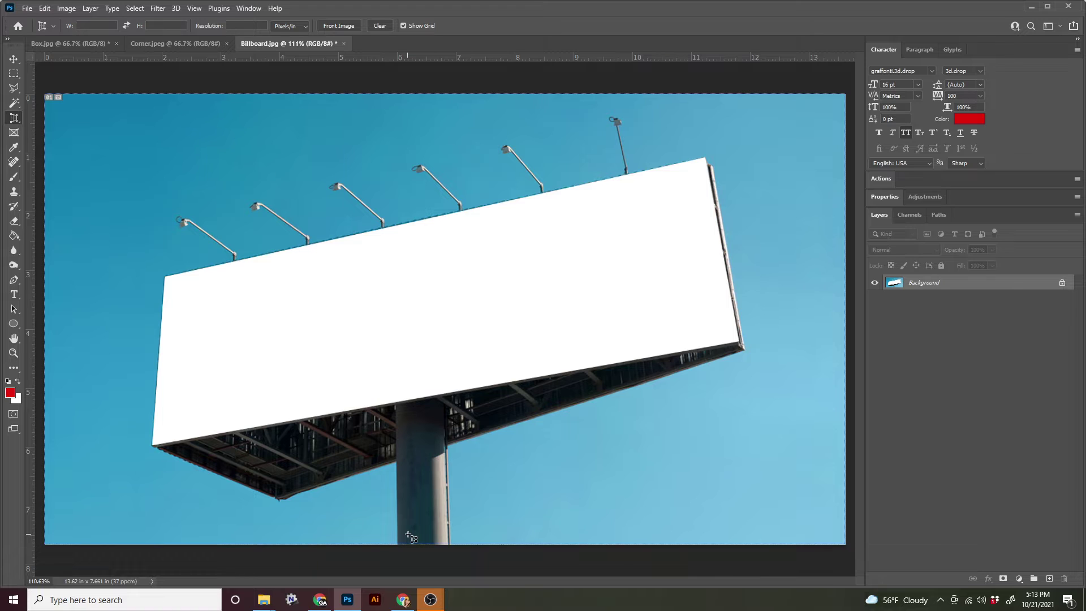
Step: Paste the flattened white board as Layer 1 and pick the Move tool
key("ctrl+v")
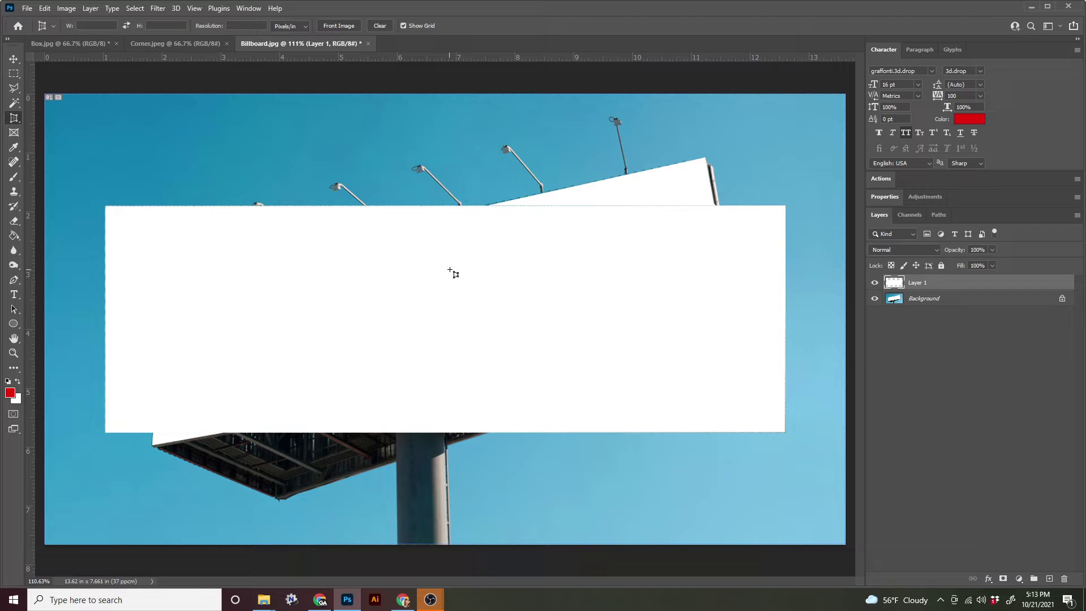
left_click(13, 59)
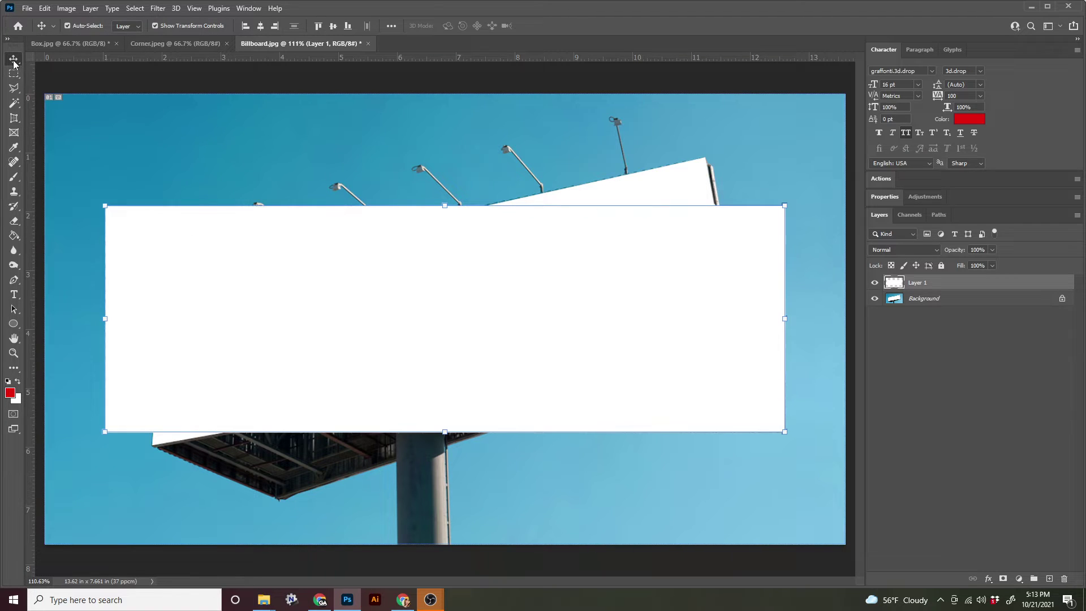
Step: Convert Layer 1 to a smart object from its Layers panel context menu
right_click(956, 286)
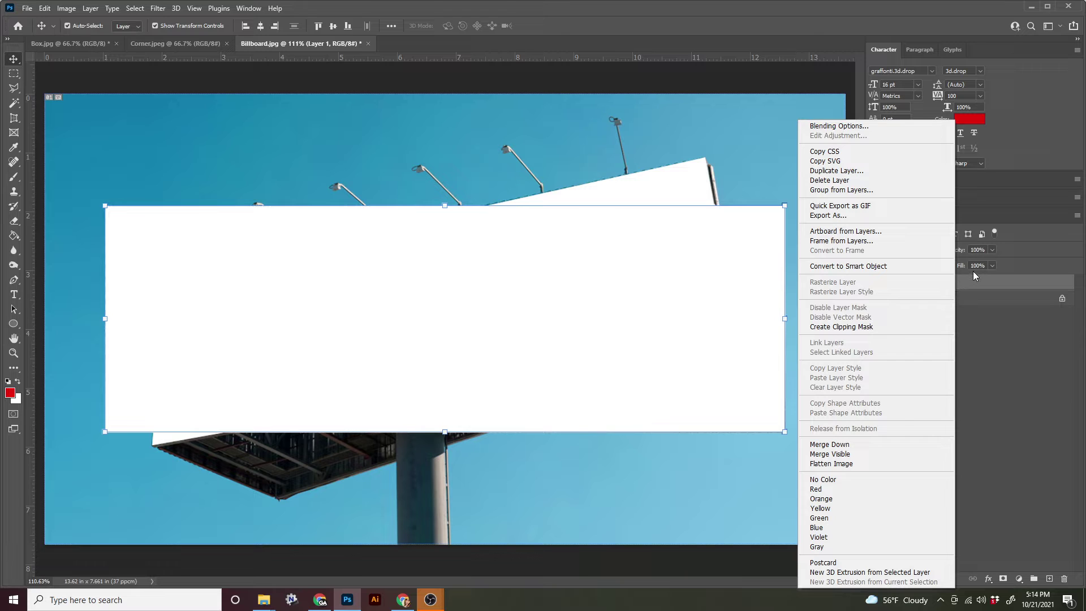
left_click(993, 278)
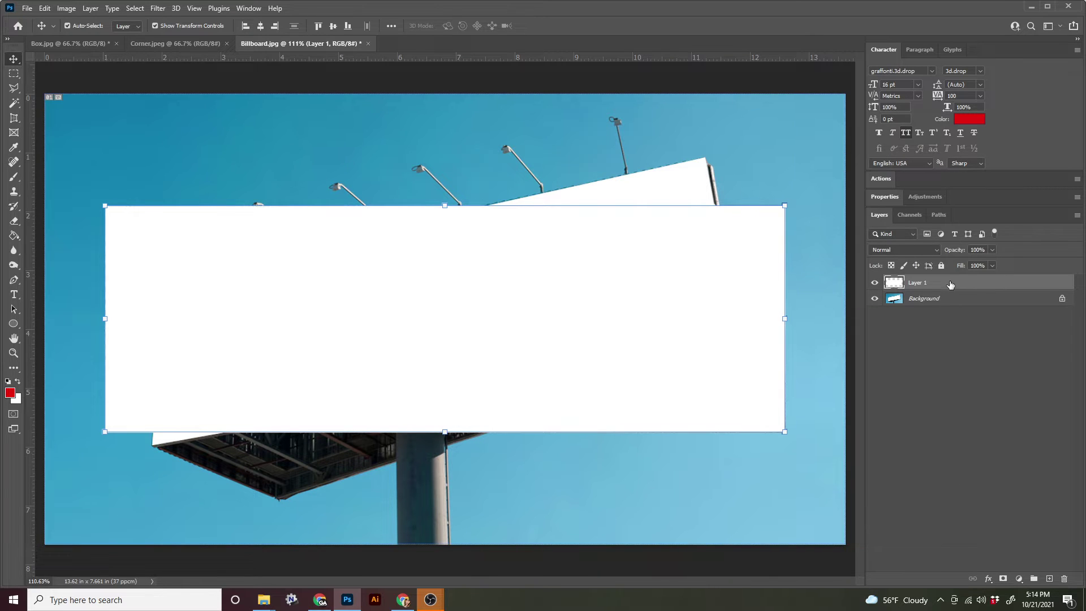
right_click(894, 283)
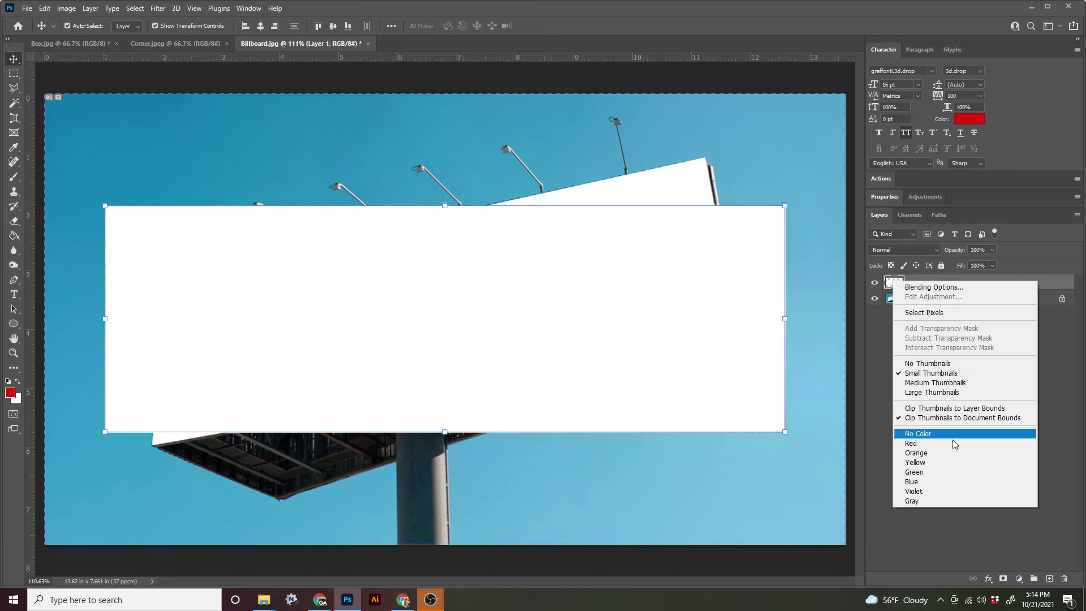
left_click(1041, 286)
right_click(1011, 293)
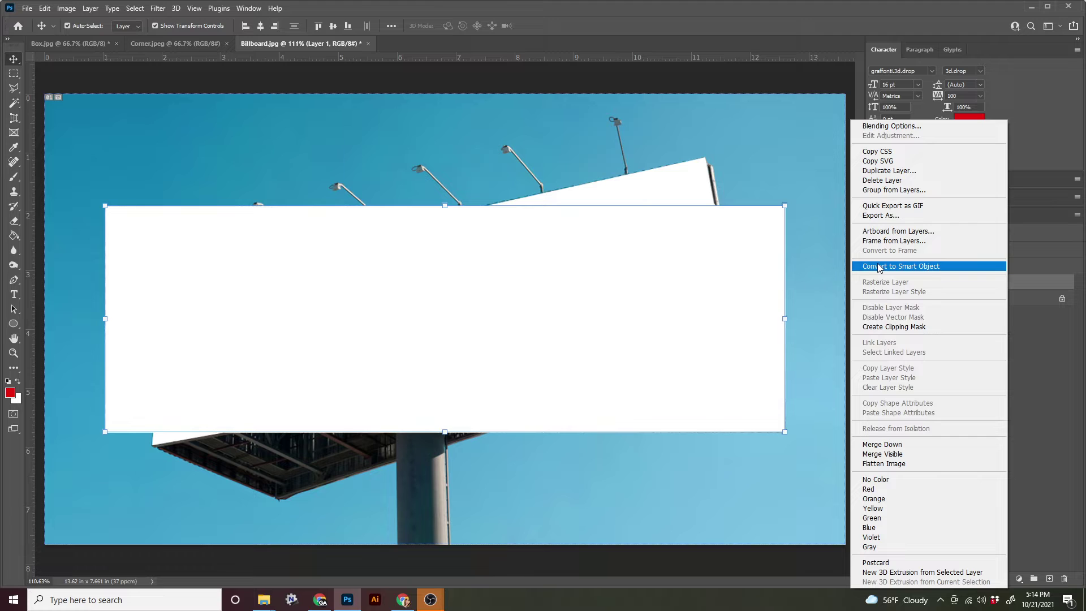
left_click(968, 268)
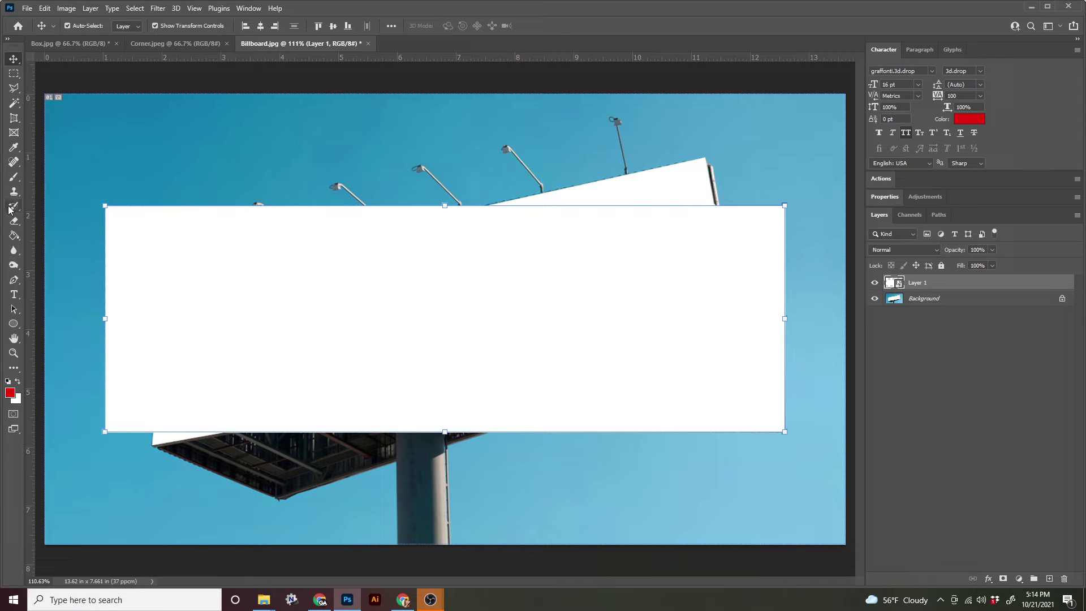
Step: Drag the white rectangle down and to the right with the Move tool
left_click(13, 178)
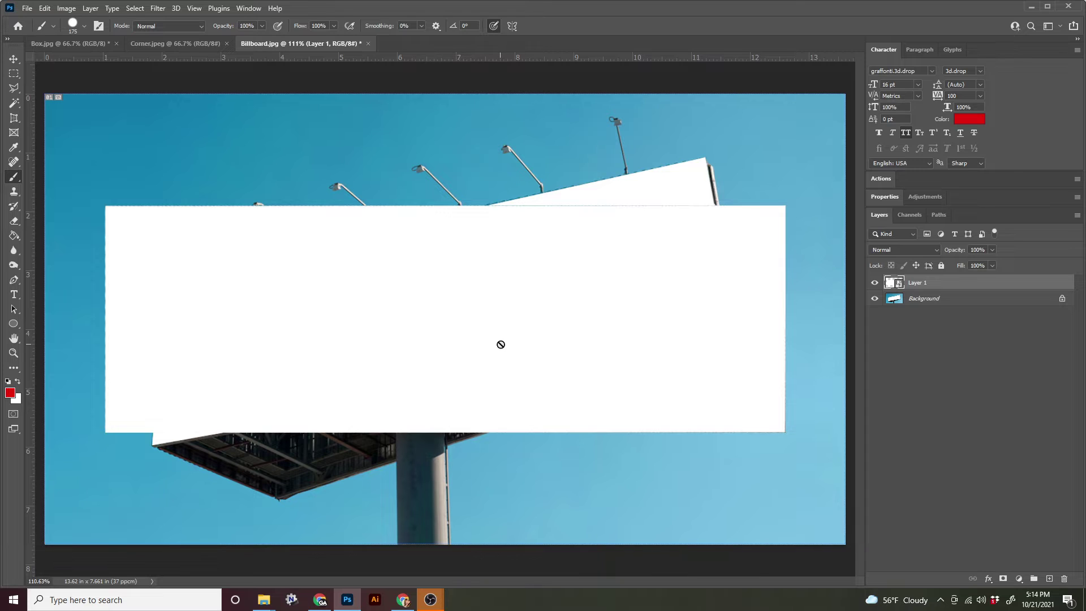
left_click(11, 59)
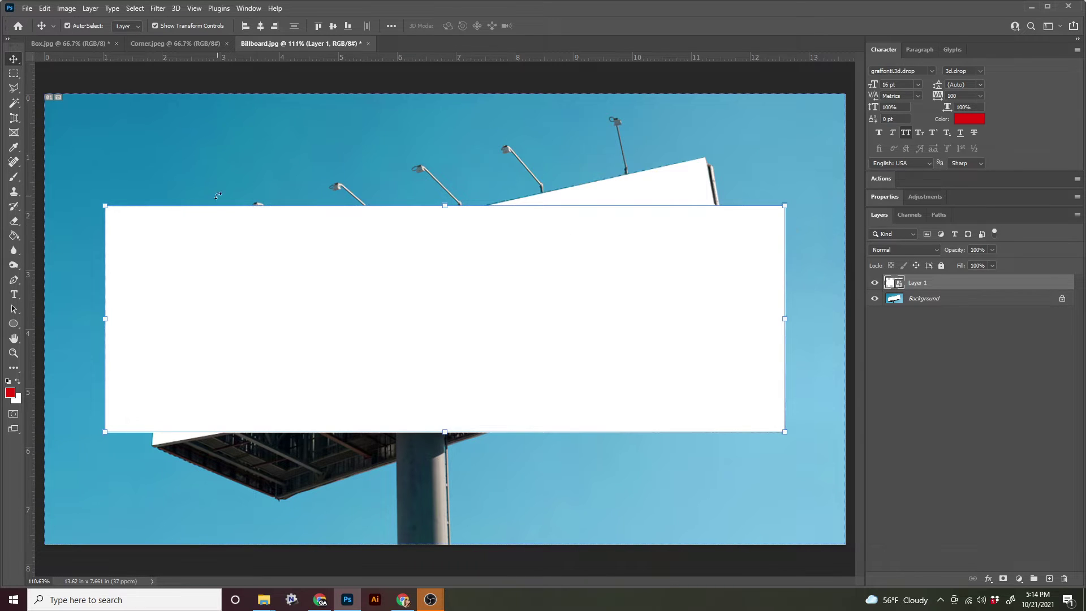
left_click_drag(222, 248, 253, 317)
Step: Undo the stray move and free-transform Layer 1, pinning its four corners to the billboard corners
key("ctrl+z")
key("ctrl")
key("ctrl+t")
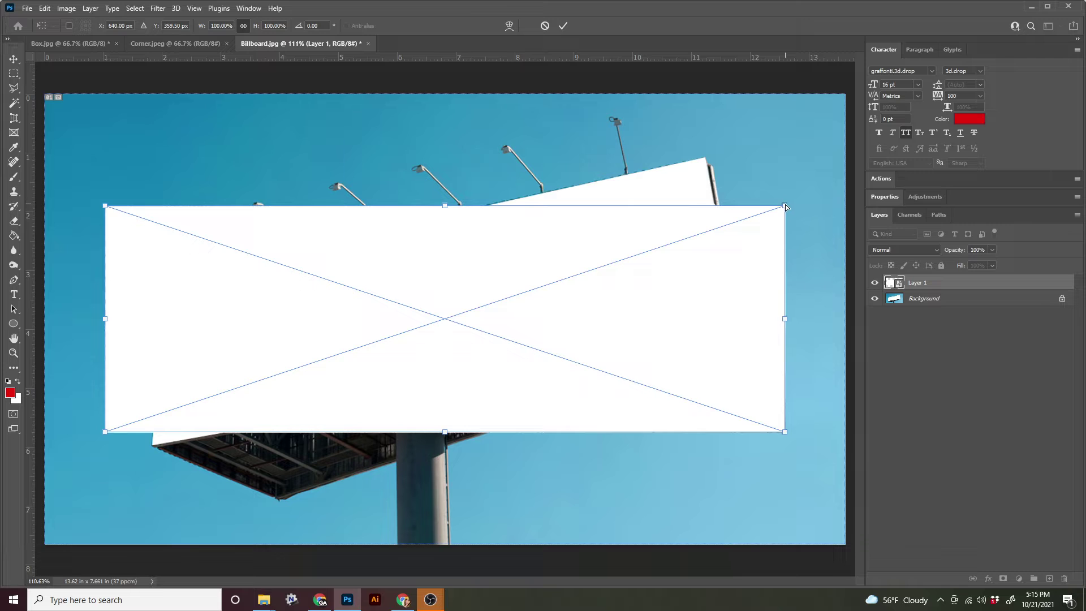
left_click_drag(785, 207, 704, 156)
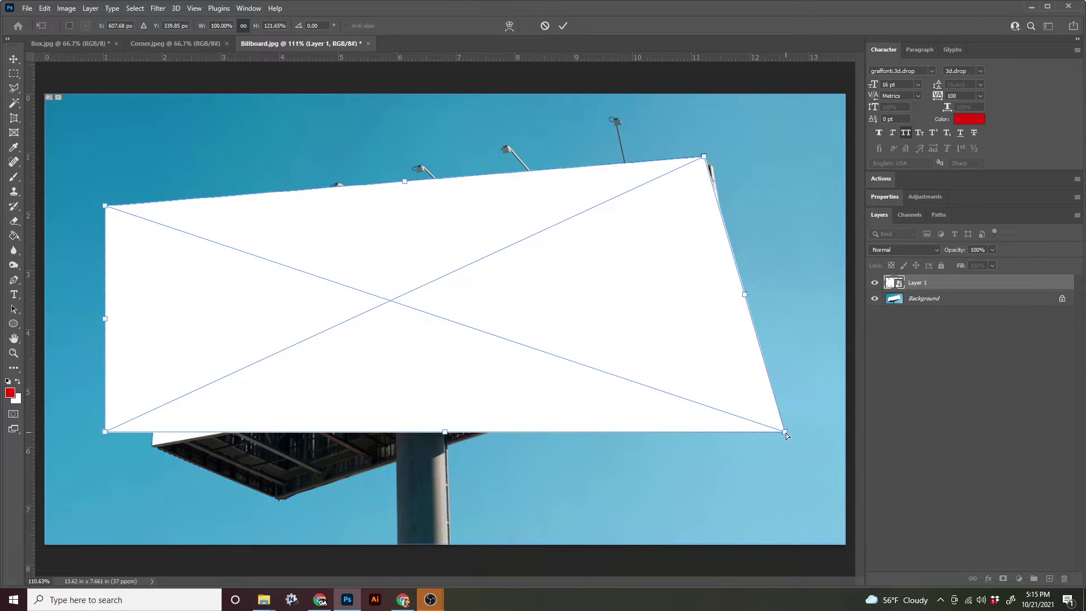
left_click_drag(785, 432, 739, 341)
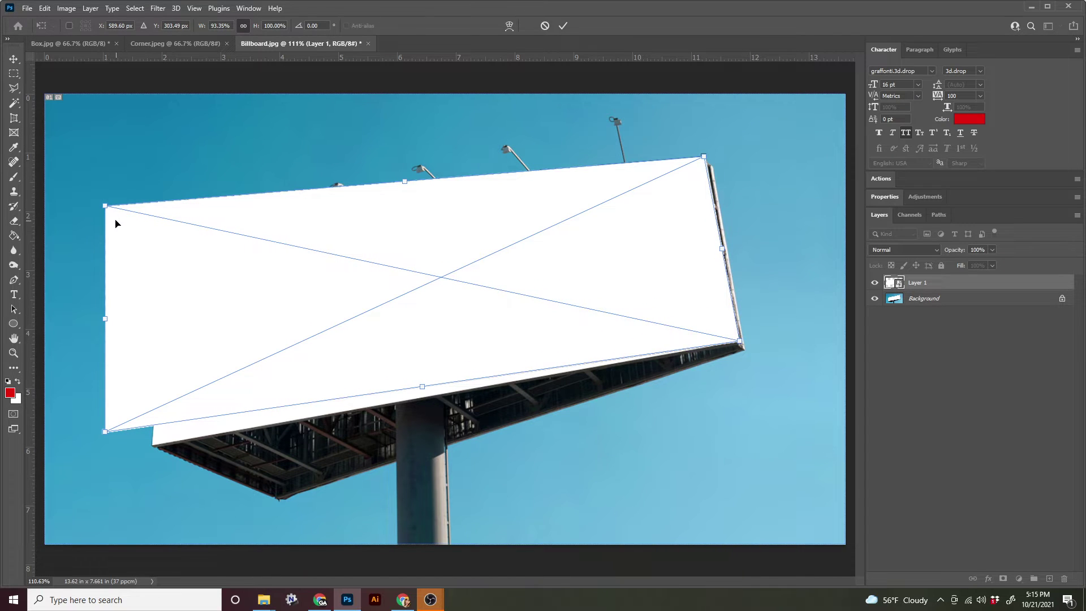
left_click_drag(104, 207, 166, 278)
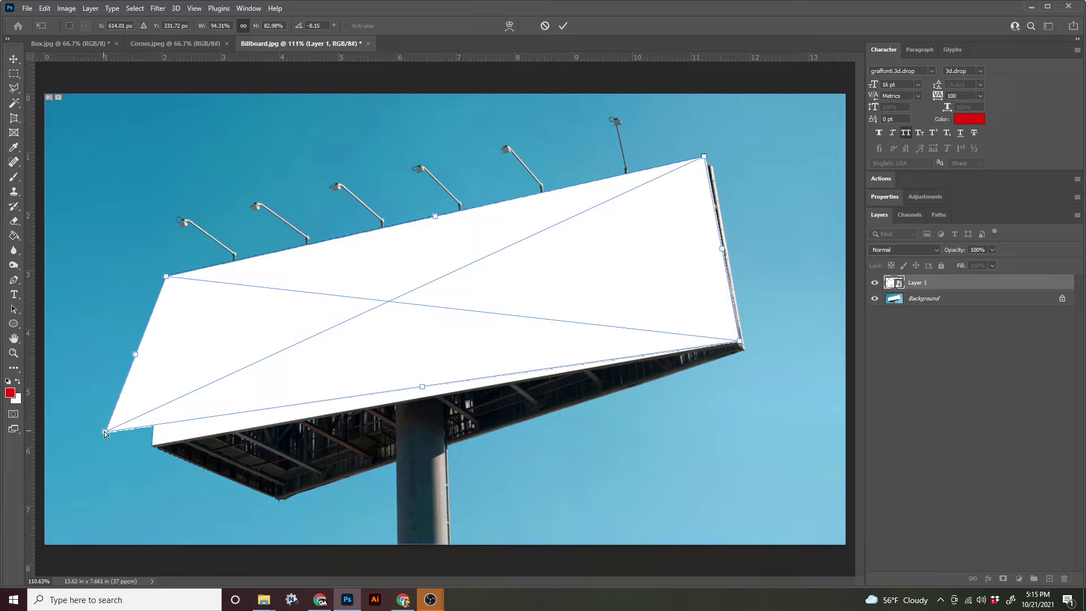
left_click_drag(105, 433, 153, 446)
Step: Refine the transform corners against the billboard edges while zoomed in, then commit the warp
scroll(165, 279, "up", 10)
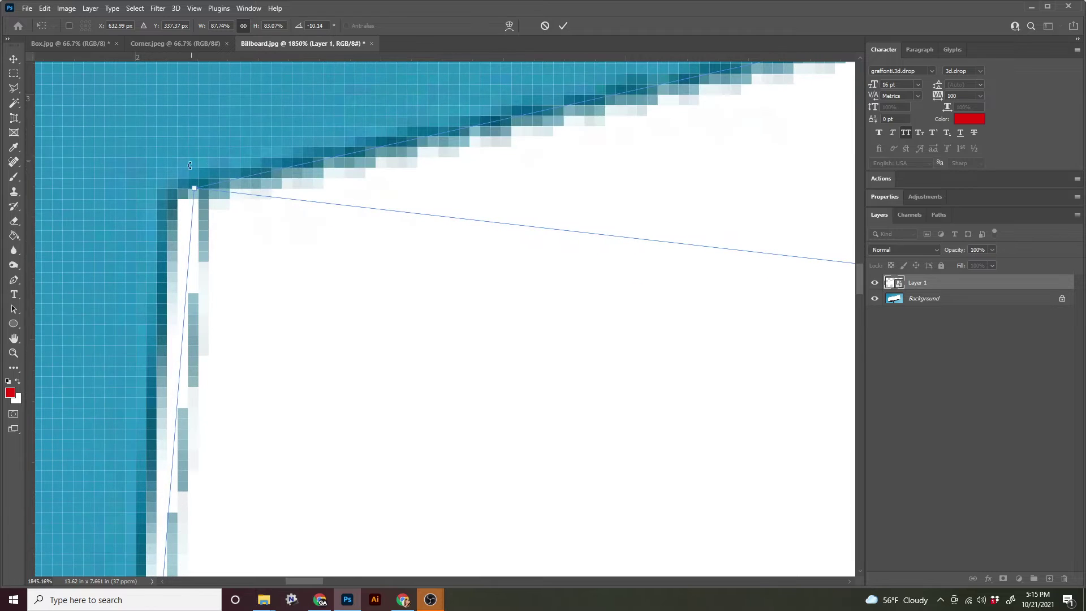
left_click_drag(195, 191, 169, 182)
scroll(539, 264, "down", 3)
scroll(539, 264, "down", 10)
scroll(669, 155, "up", 10)
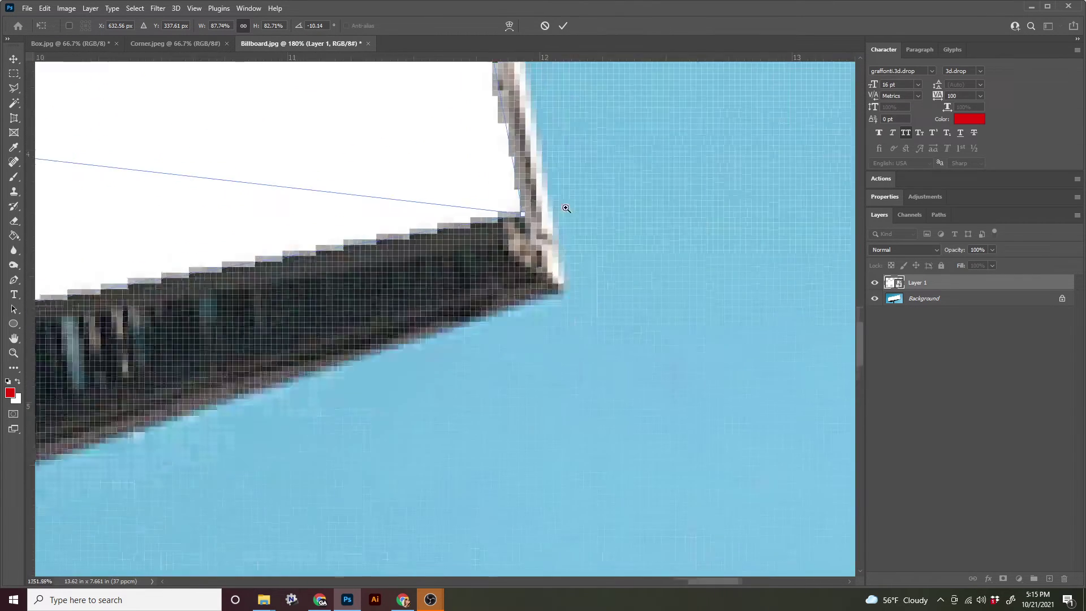
scroll(566, 209, "up", 9)
left_click_drag(801, 343, 652, 185)
scroll(699, 235, "down", 4)
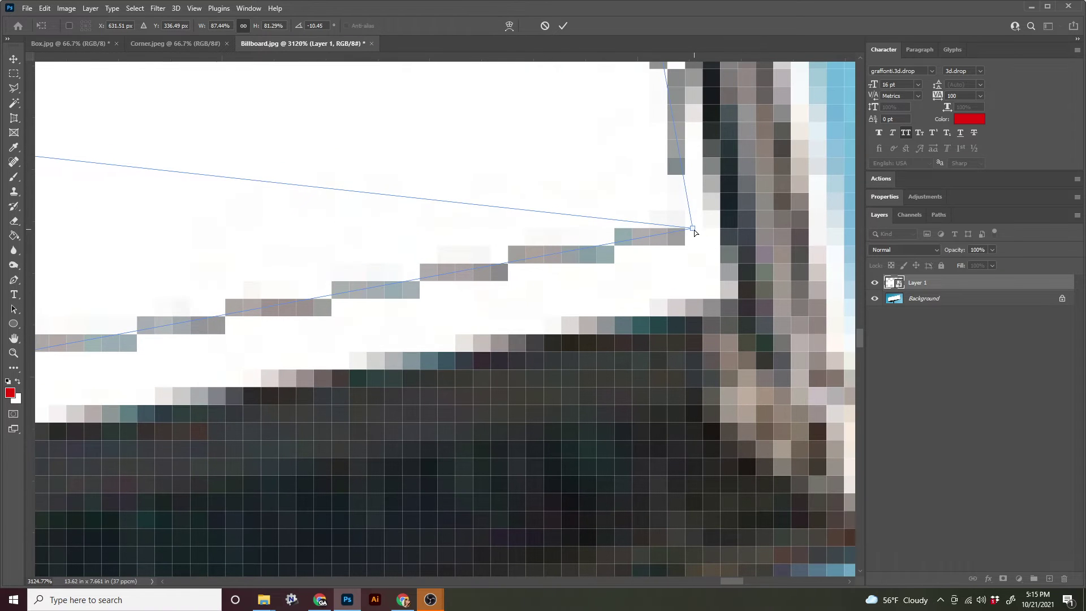
left_click_drag(695, 232, 730, 301)
scroll(734, 335, "down", 10)
scroll(221, 411, "up", 3)
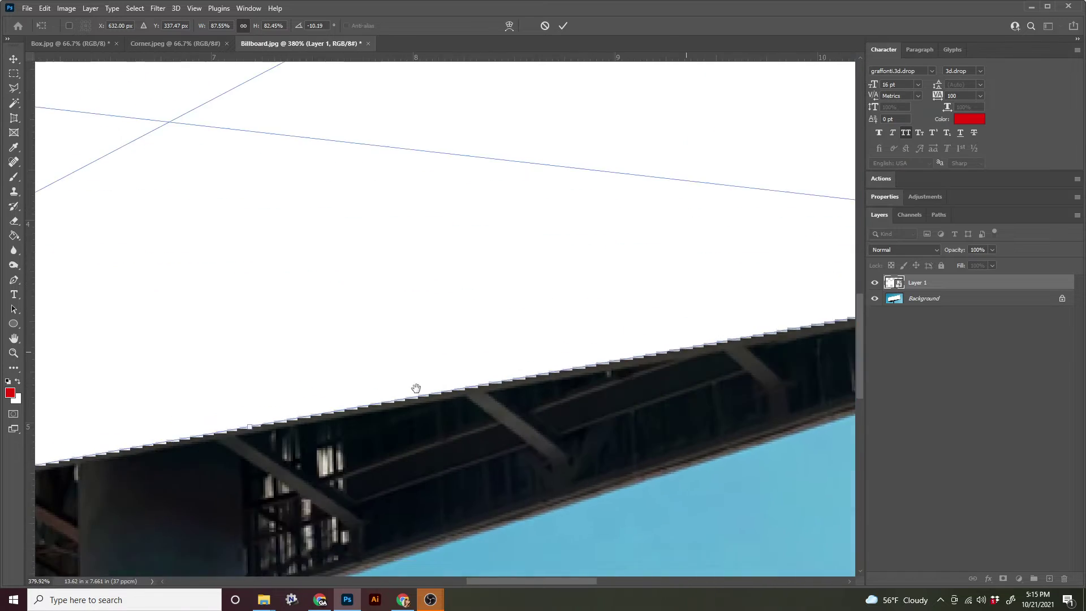
scroll(221, 411, "left", 10)
scroll(296, 435, "up", 3)
left_click_drag(310, 432, 301, 418)
key("ctrl+0")
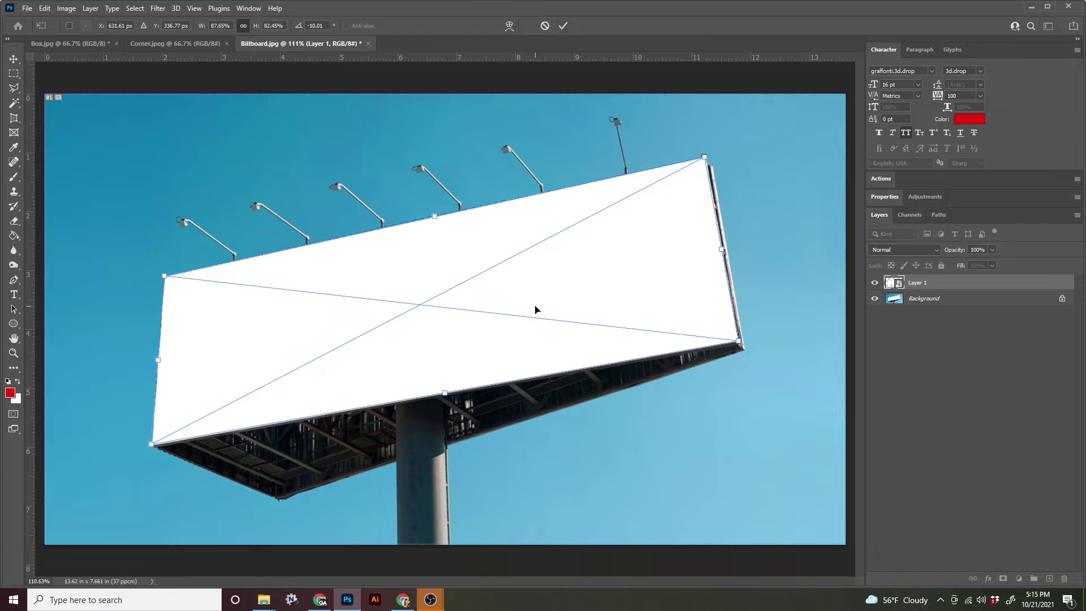
left_click(563, 25)
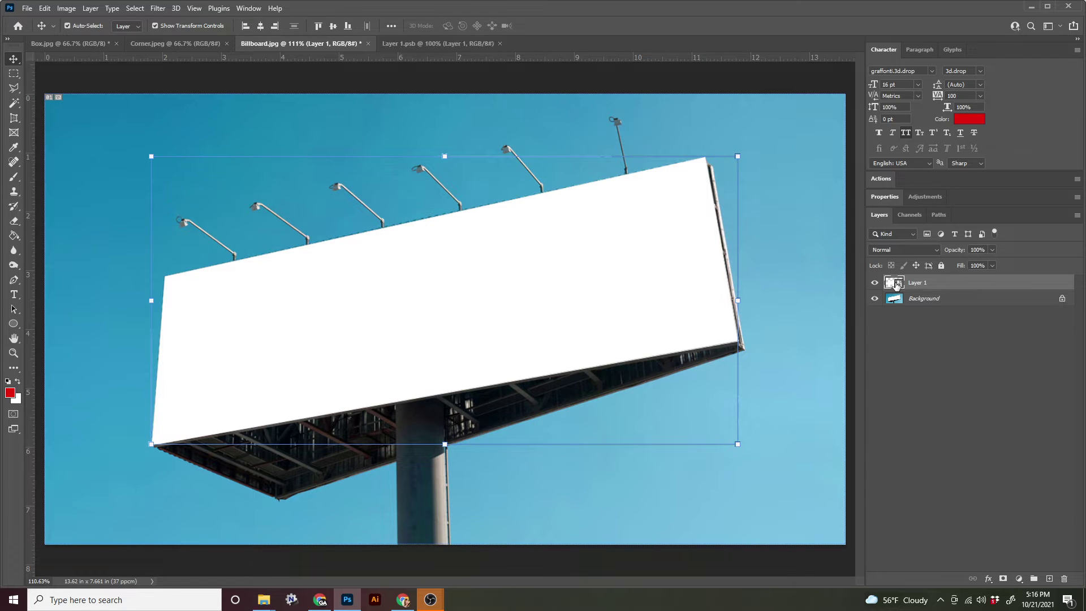
Step: Open the smart object's contents and fill the white layer with black
double_click(896, 284)
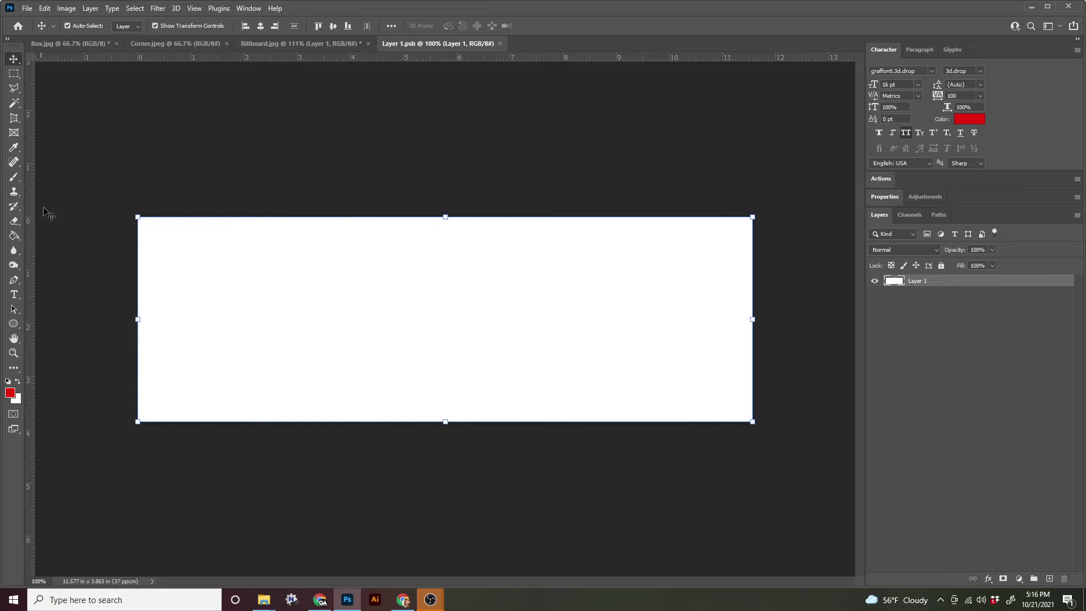
left_click(14, 236)
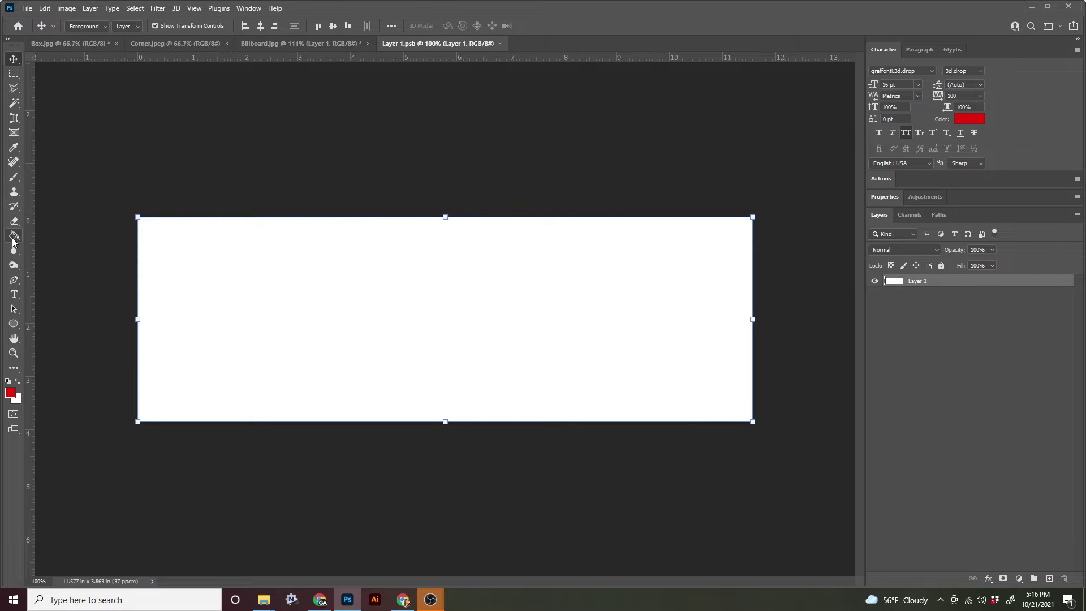
left_click(8, 381)
left_click(380, 368)
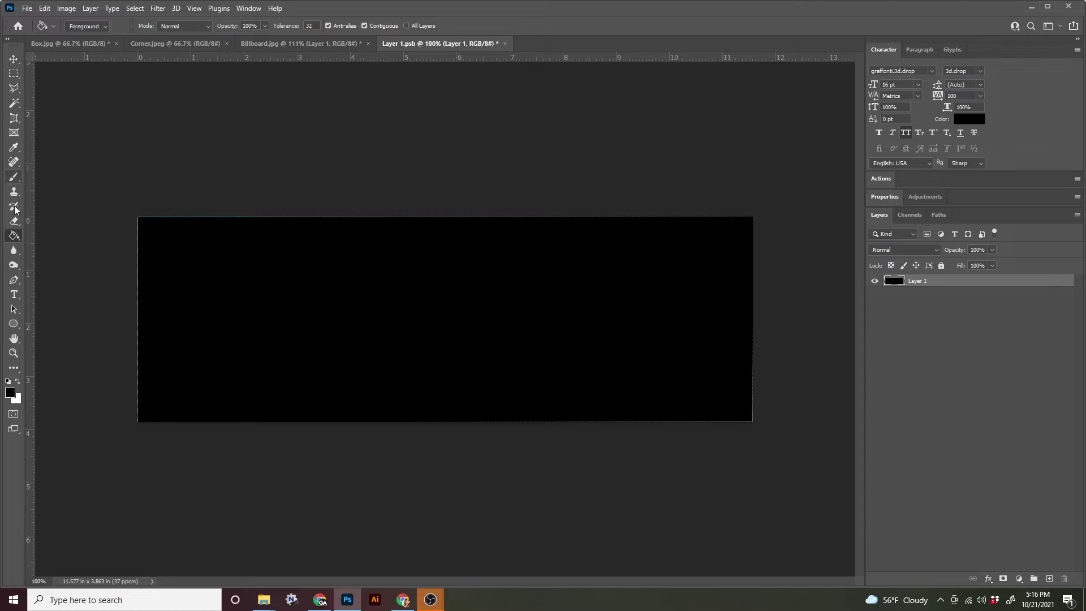
Step: Add white 'billboard' text on the panel in Cooper Lt BT font
left_click(14, 296)
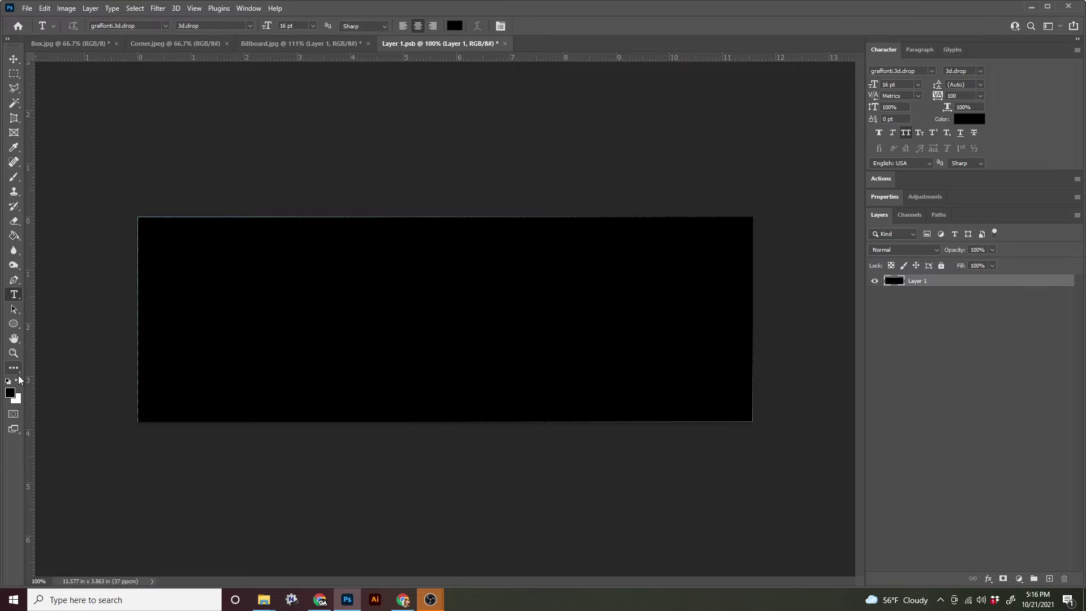
left_click(18, 381)
left_click(428, 394)
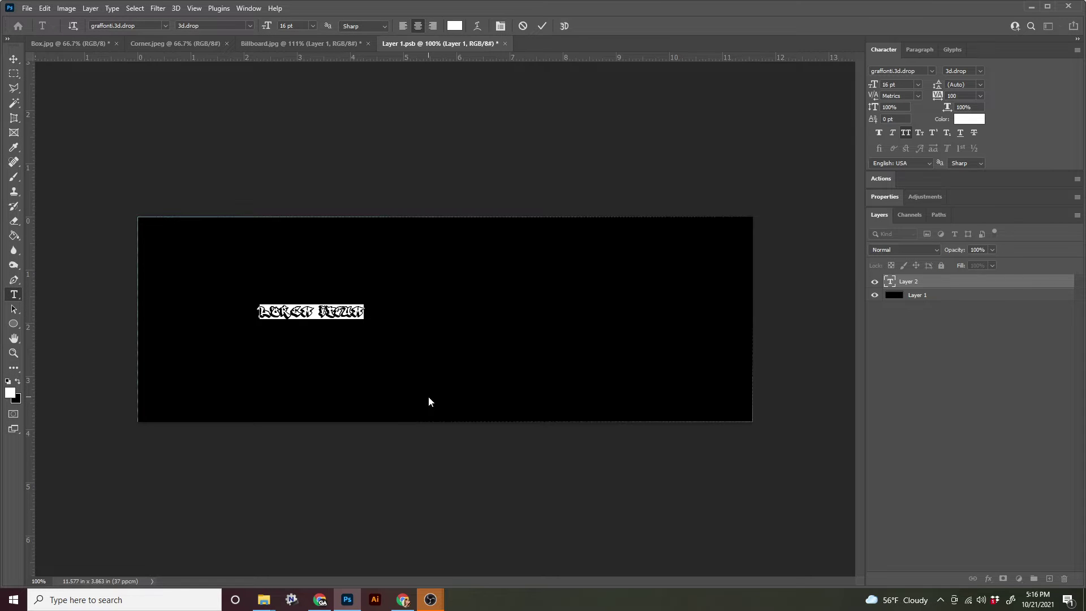
type("billboar")
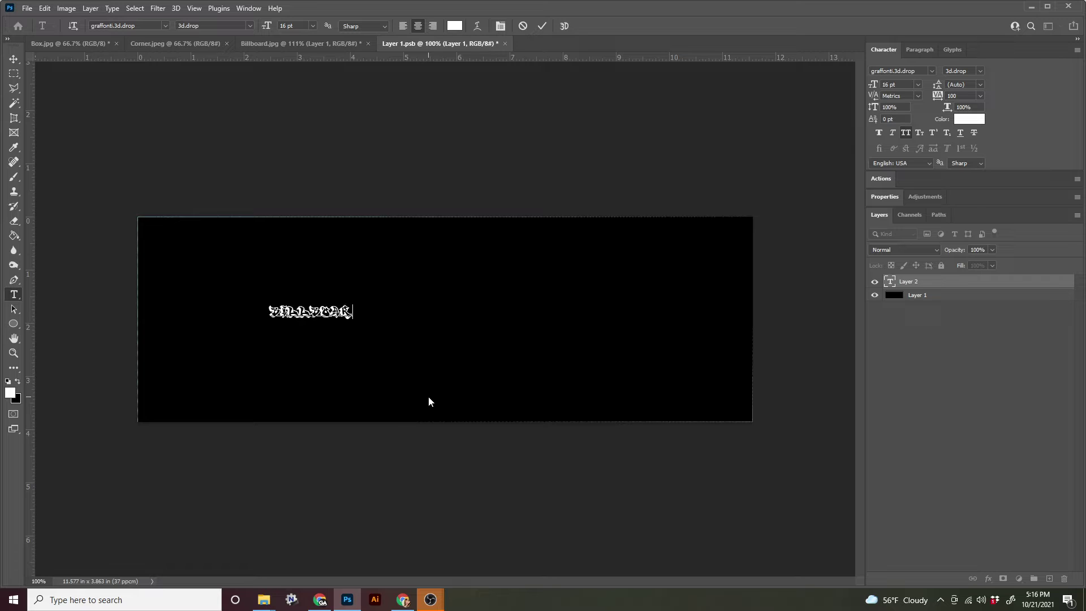
type("d")
key("ctrl+a")
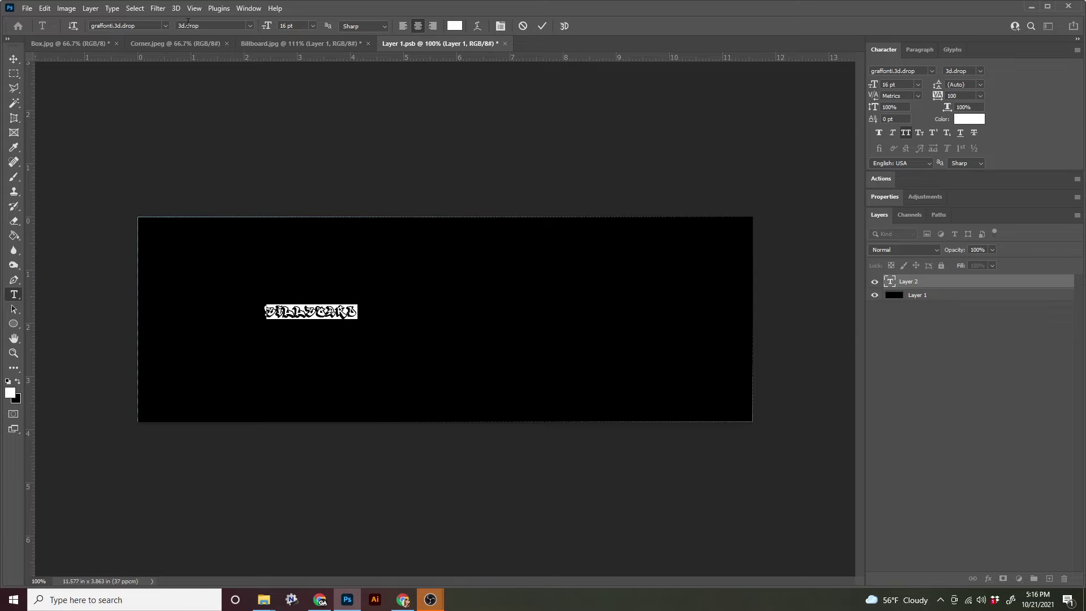
left_click(165, 26)
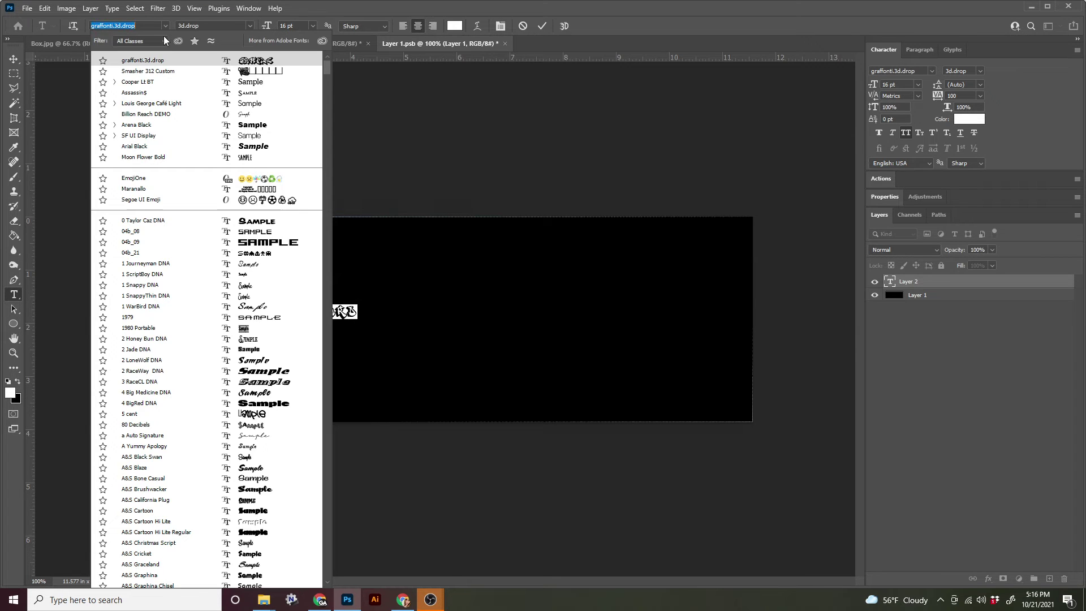
left_click(163, 88)
Step: Scale the BILLBOARD text up across the panel and save the smart object
left_click(14, 58)
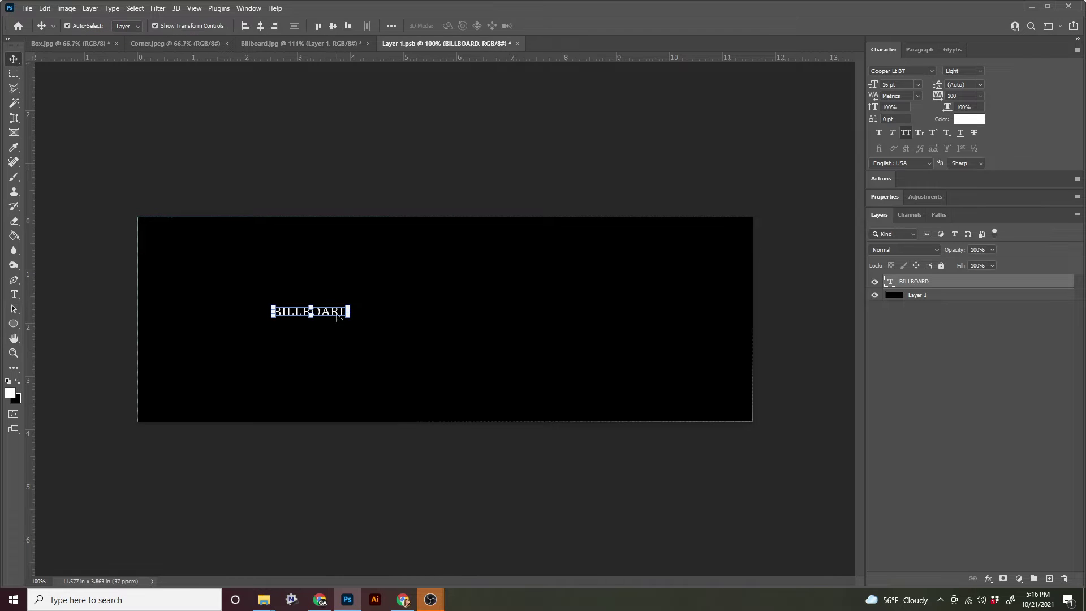
left_click_drag(340, 311, 458, 339)
key("Return")
left_click(919, 362)
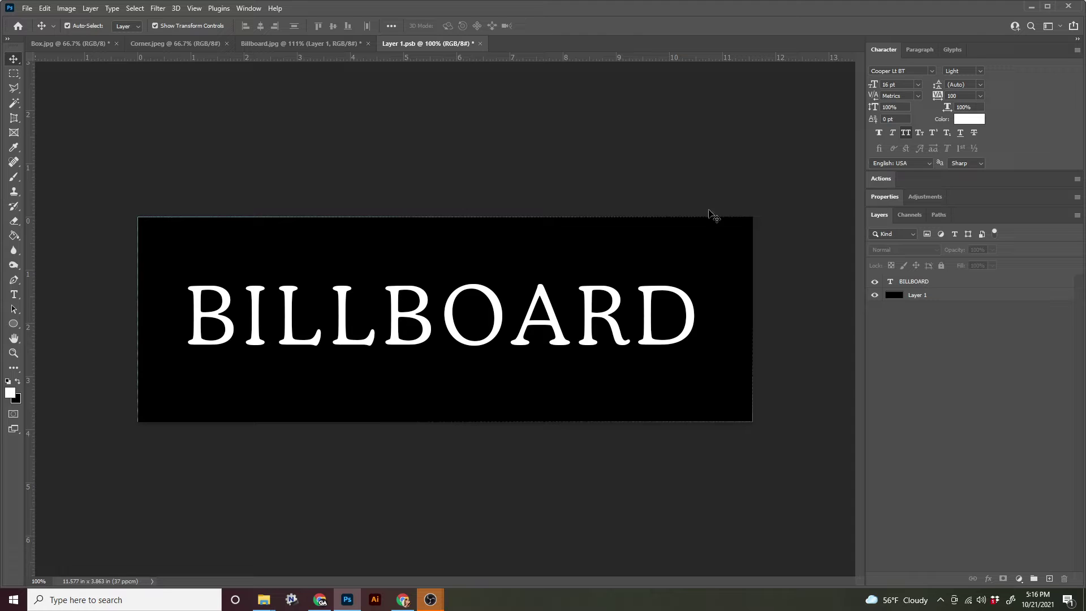
key("ctrl")
key("ctrl+s")
Step: Return to Billboard.jpg and start Save As in the personal folder on the Desktop
left_click(296, 46)
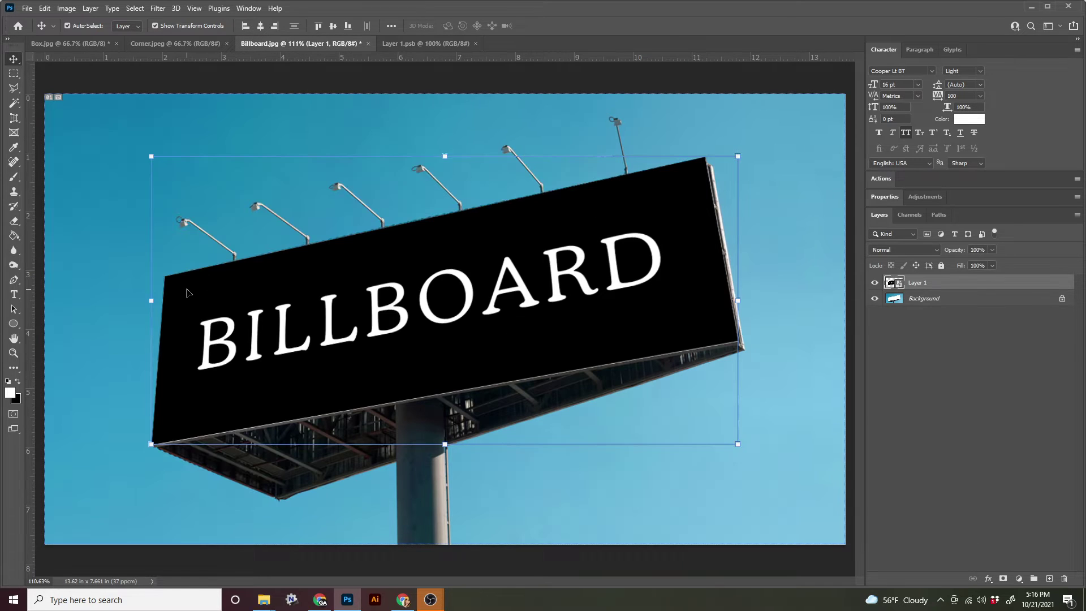
left_click(1024, 447)
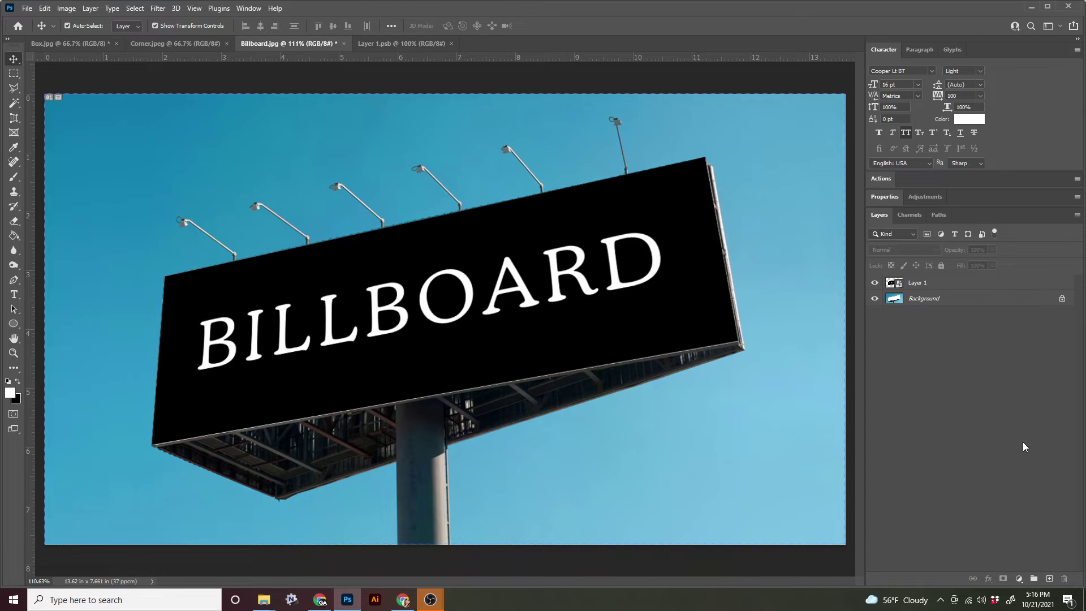
left_click(27, 9)
left_click(53, 138)
scroll(46, 141, "up", 10)
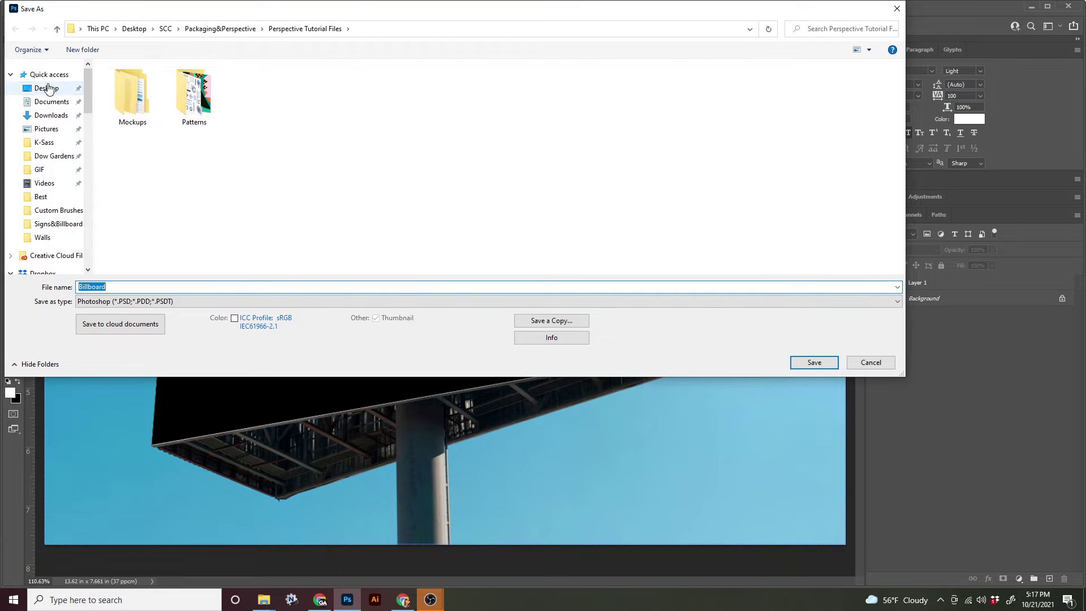
left_click(47, 87)
double_click(297, 105)
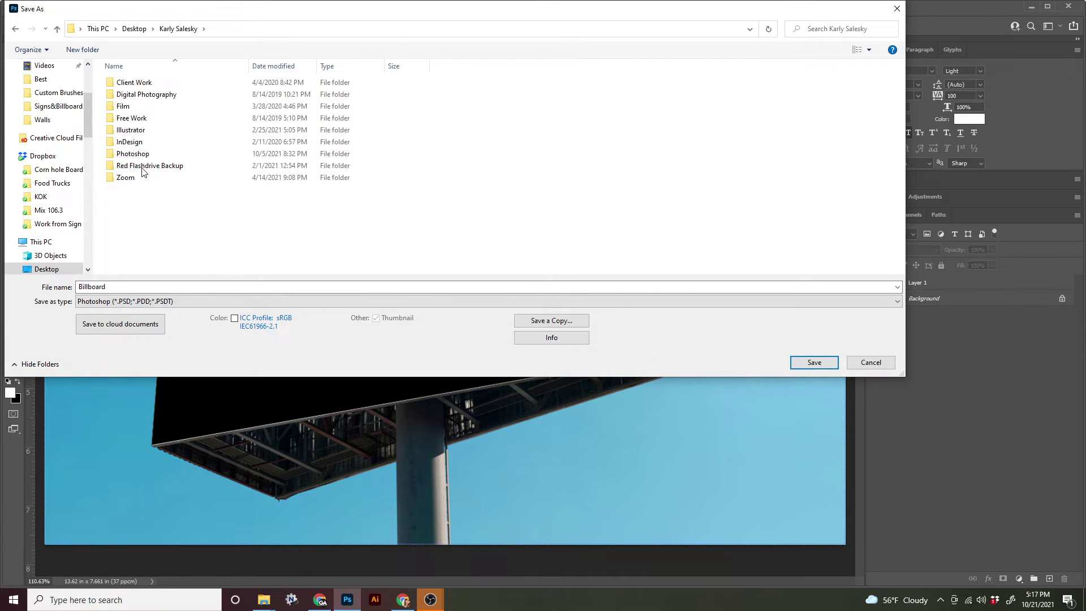
Step: Create a new 'Lessons & Tutorials' folder and open it
left_click(71, 49)
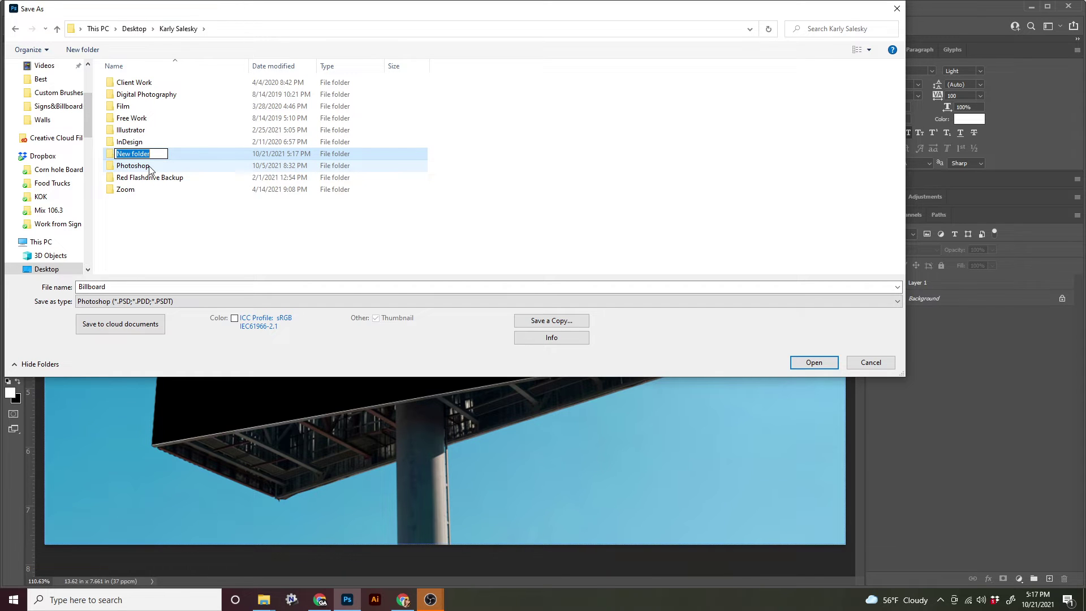
type("Lessons")
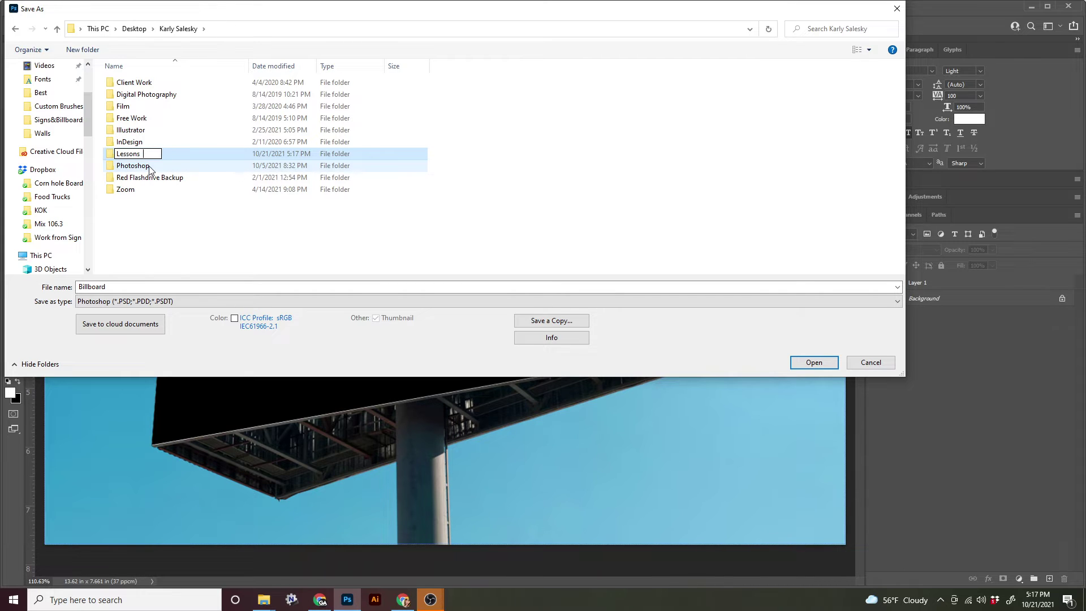
key("BackSpace")
type("& Tutorials")
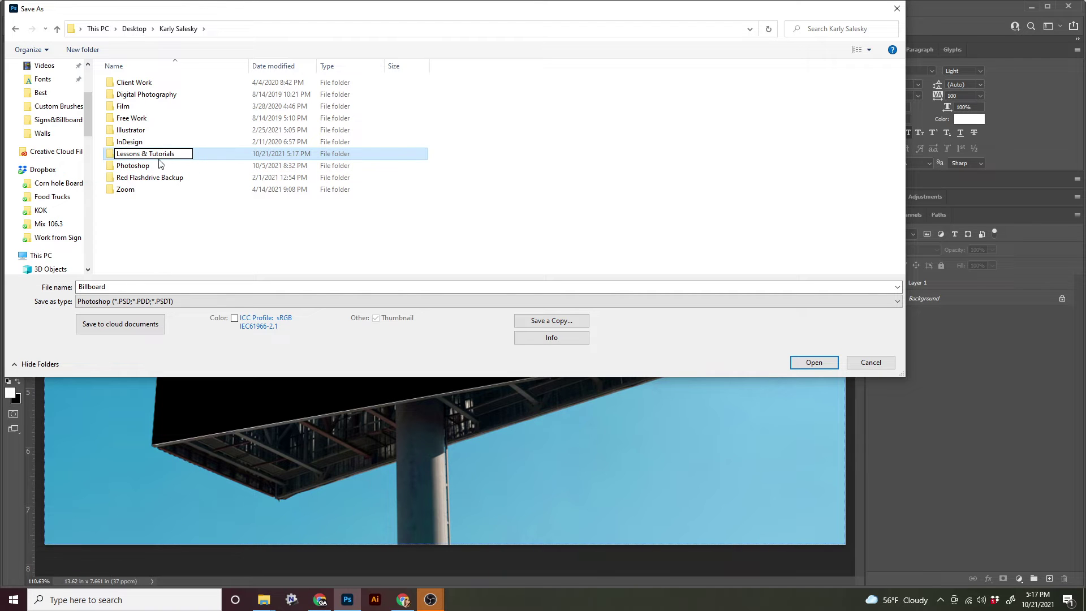
key("Return")
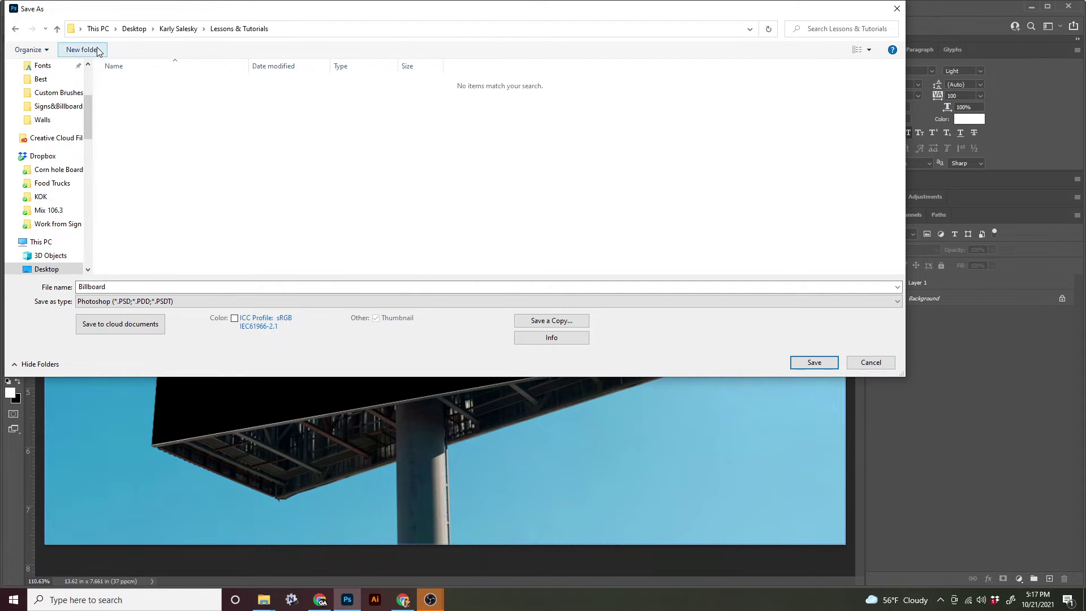
Step: Create a new perspective folder inside it, open it, and save Billboard there
left_click(83, 49)
type("Kalry Perspective")
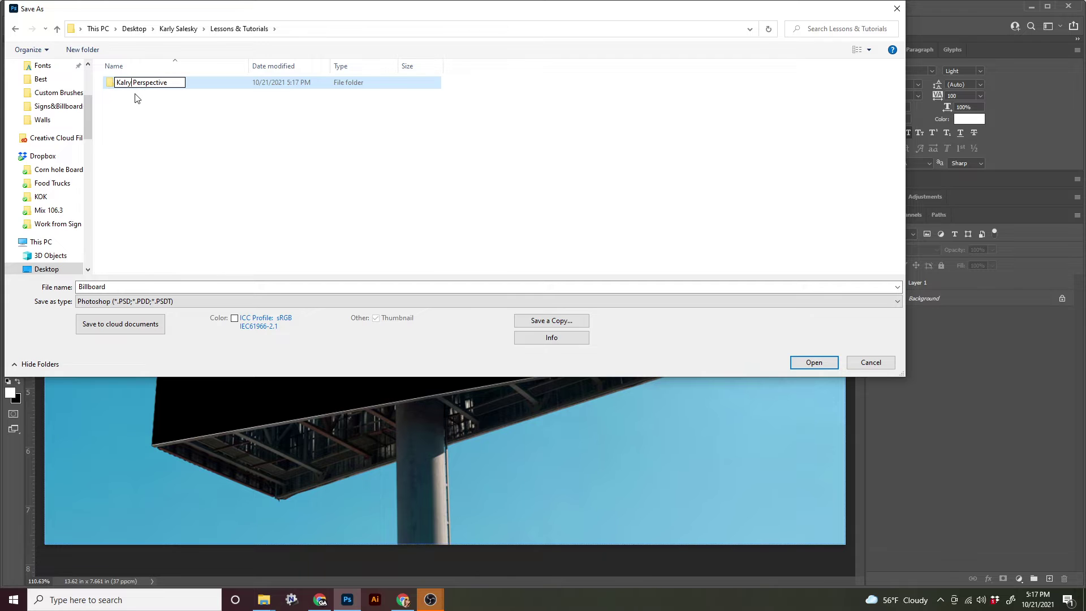
key("Left")
key("Left")
key("Left")
key("Left")
key("Left")
key("Left")
key("Left")
key("Left")
key("Left")
key("Left")
key("Left")
key("Left")
key("BackSpace")
key("BackSpace")
key("BackSpace")
type("rly")
left_click(149, 287)
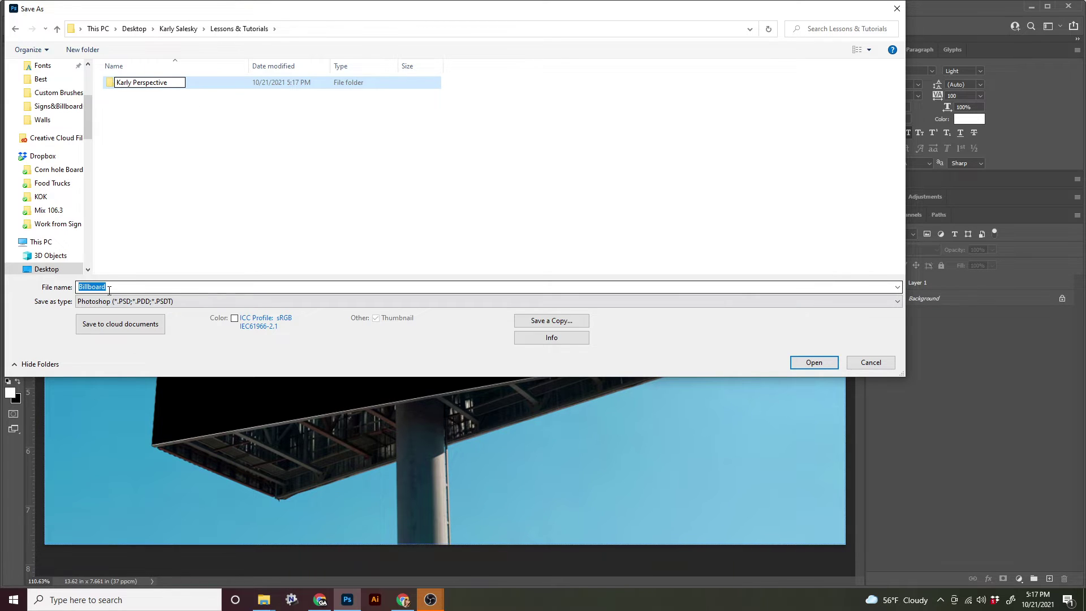
double_click(146, 87)
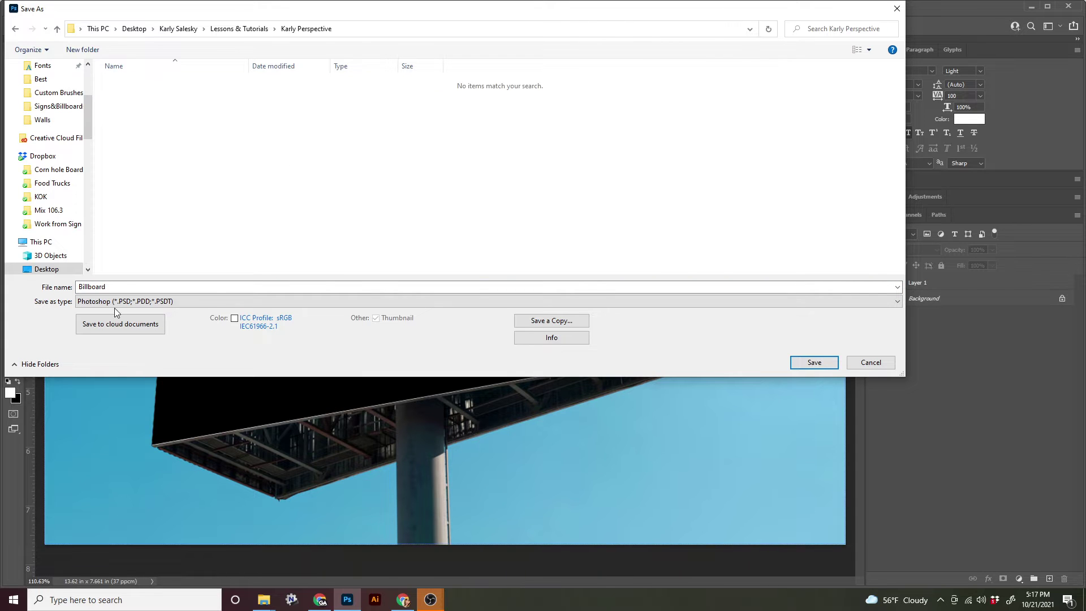
left_click(813, 362)
Step: Confirm the Photoshop format options, close Billboard.psd and Layer 1.psb, and bring up Corner.jpeg
left_click(668, 168)
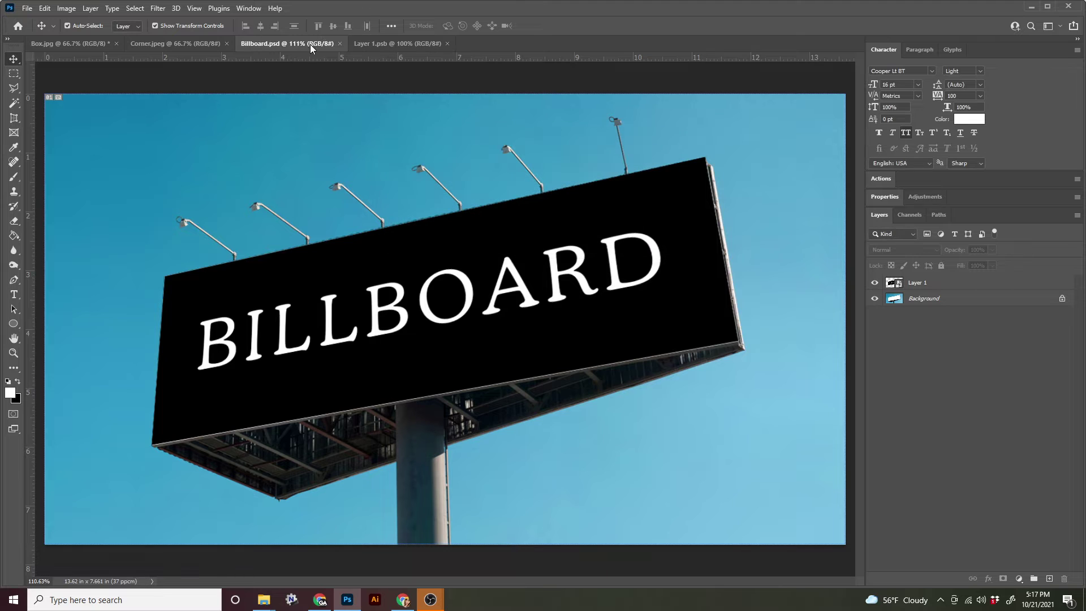
left_click(339, 43)
left_click(334, 43)
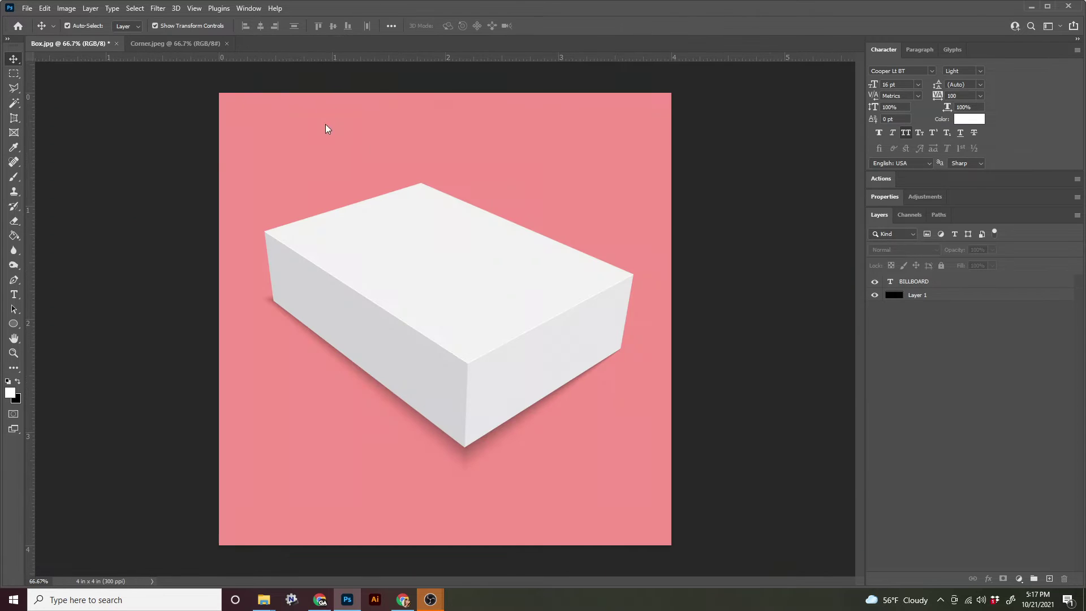
left_click(154, 43)
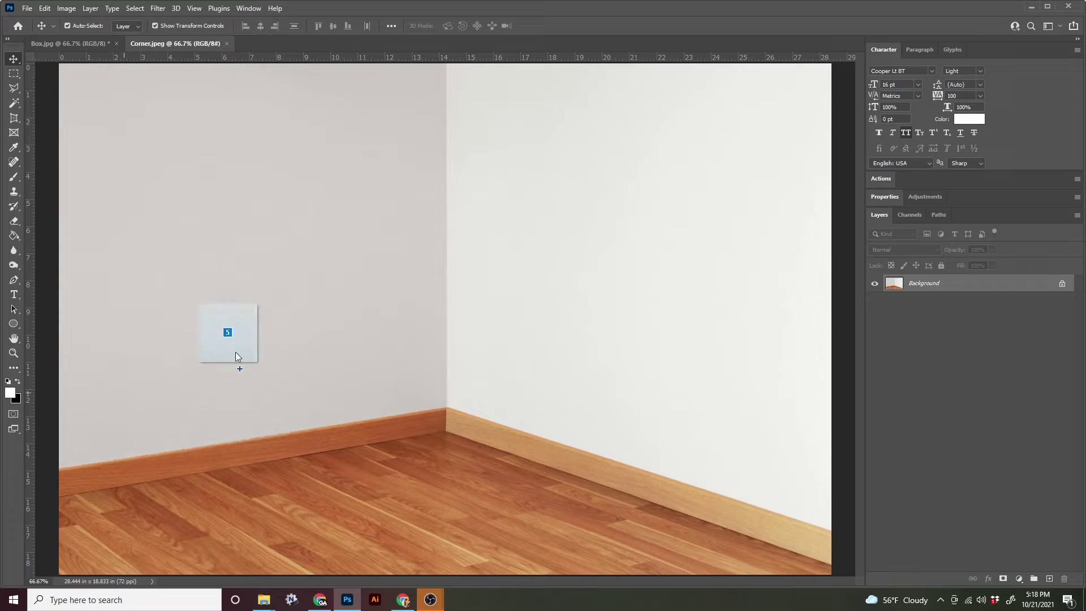
Step: Drag IMG_5876, IMG_5810, IMG_5816, IMG_5820 and IMG_5834 into Photoshop and check the new tabs
left_click_drag(263, 333, 309, 44)
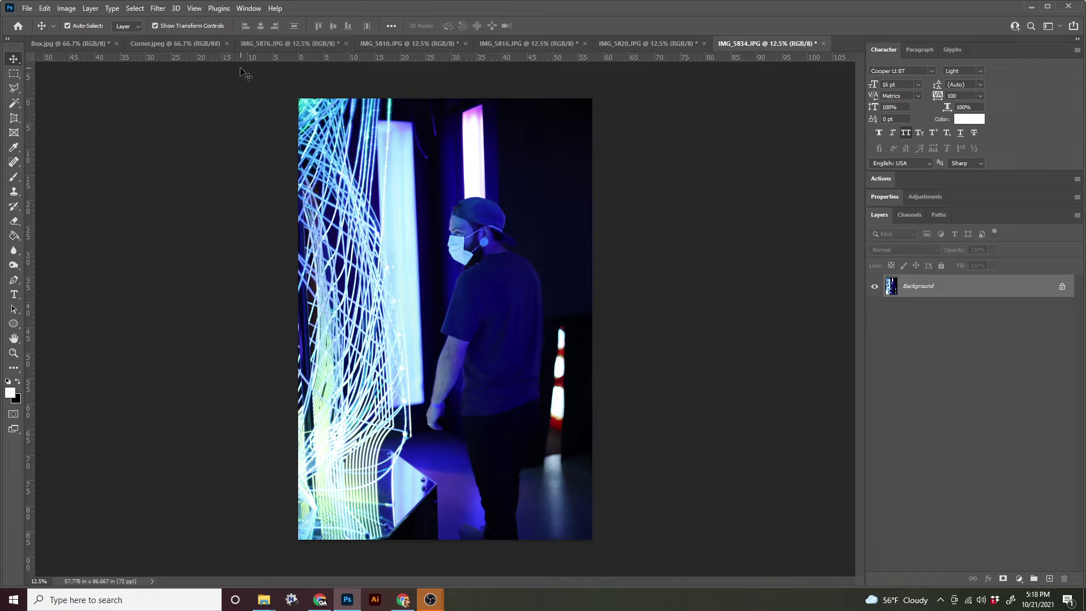
left_click(288, 45)
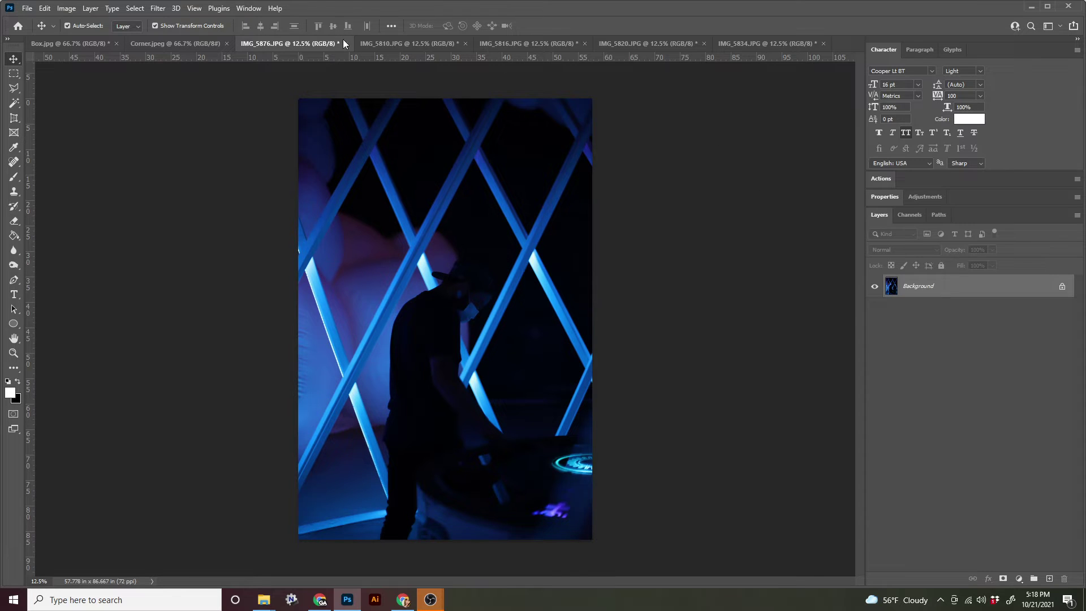
left_click(773, 43)
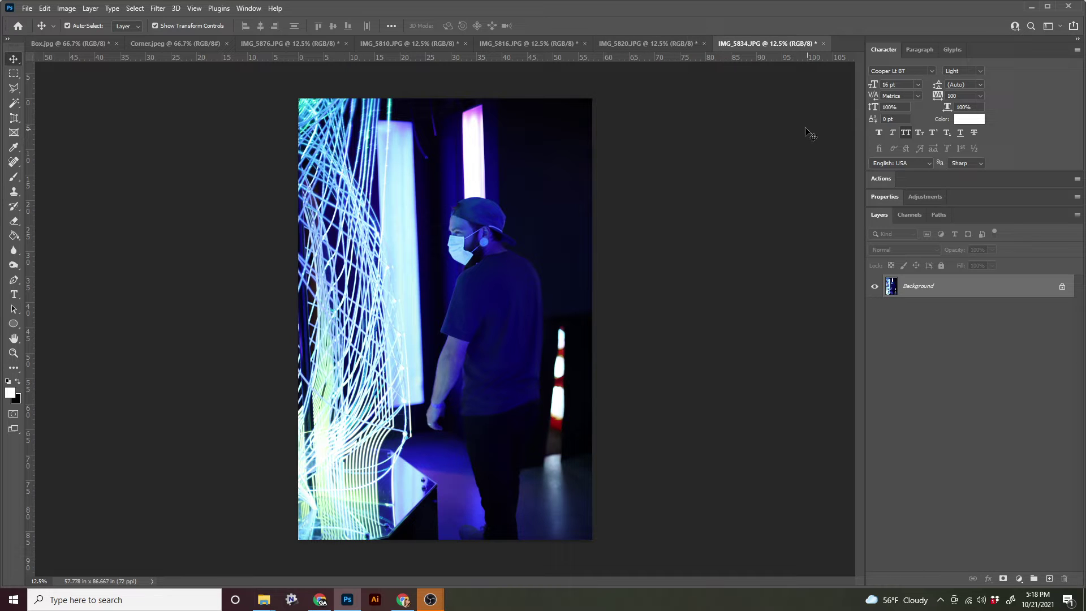
Step: Bring up the Actions panel as a floating panel and collapse the Save action set
left_click(887, 180)
left_click_drag(888, 180, 695, 152)
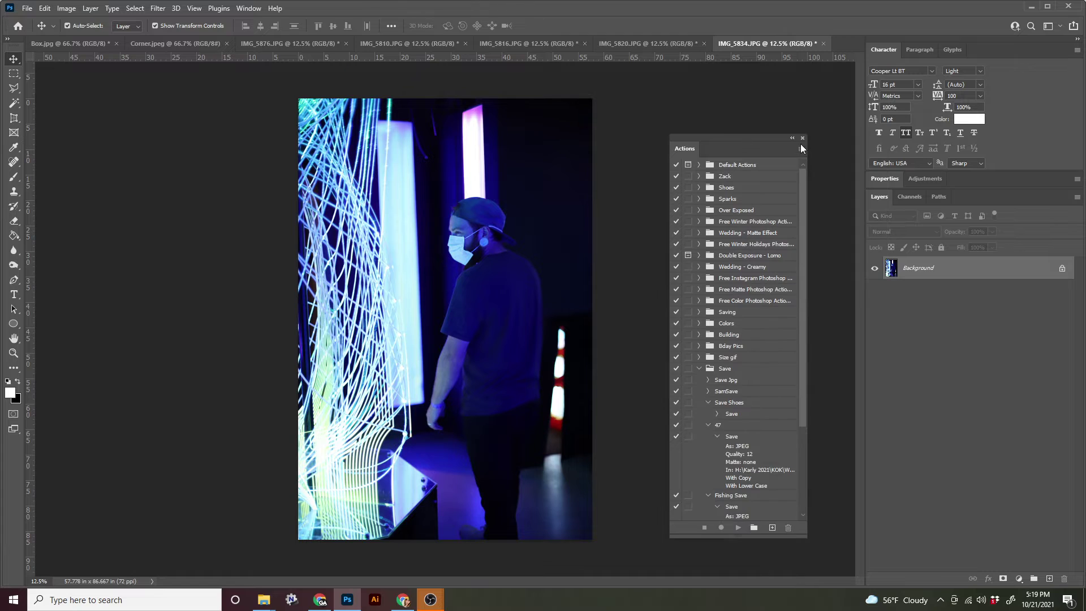
left_click(803, 139)
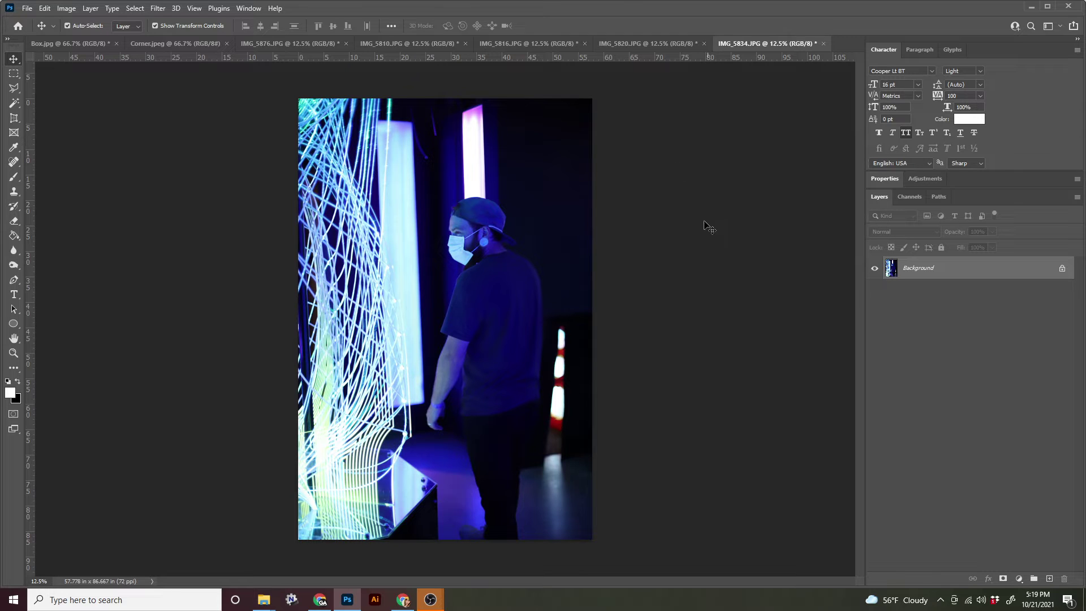
left_click(249, 9)
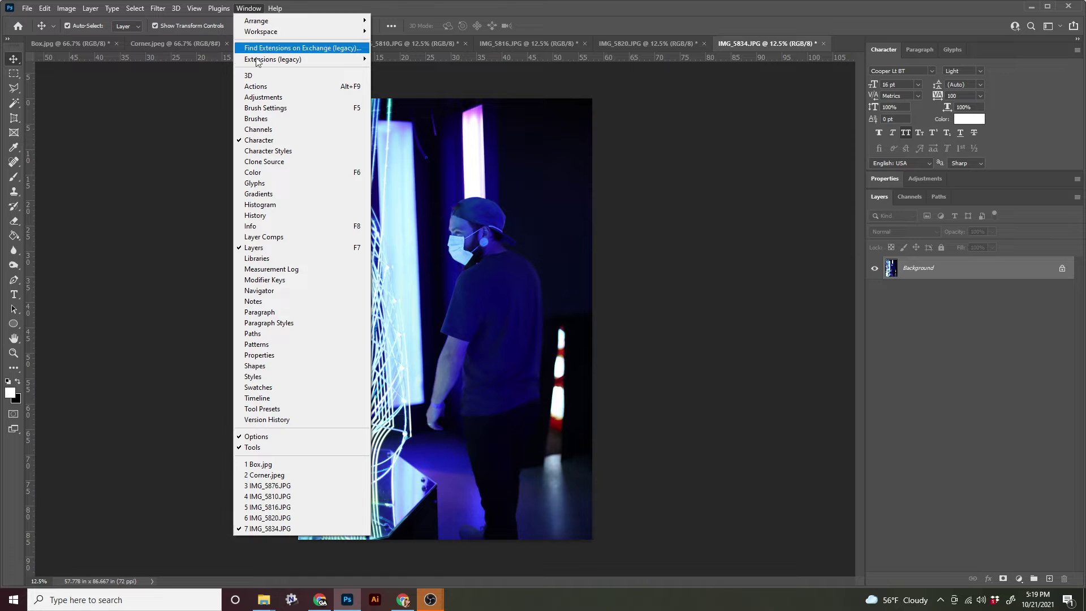
left_click(328, 90)
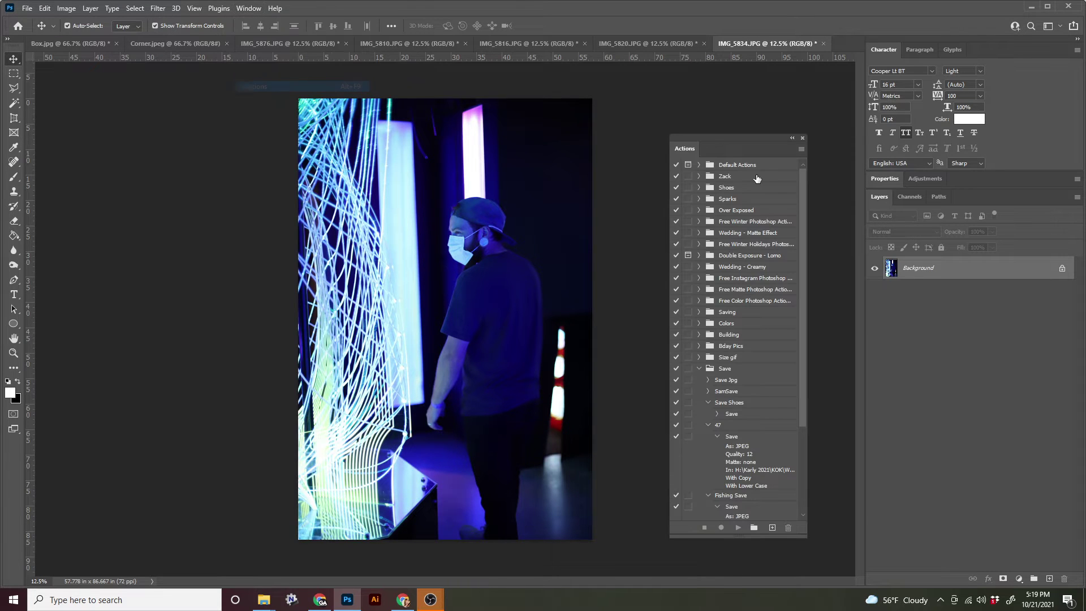
left_click_drag(771, 140, 781, 100)
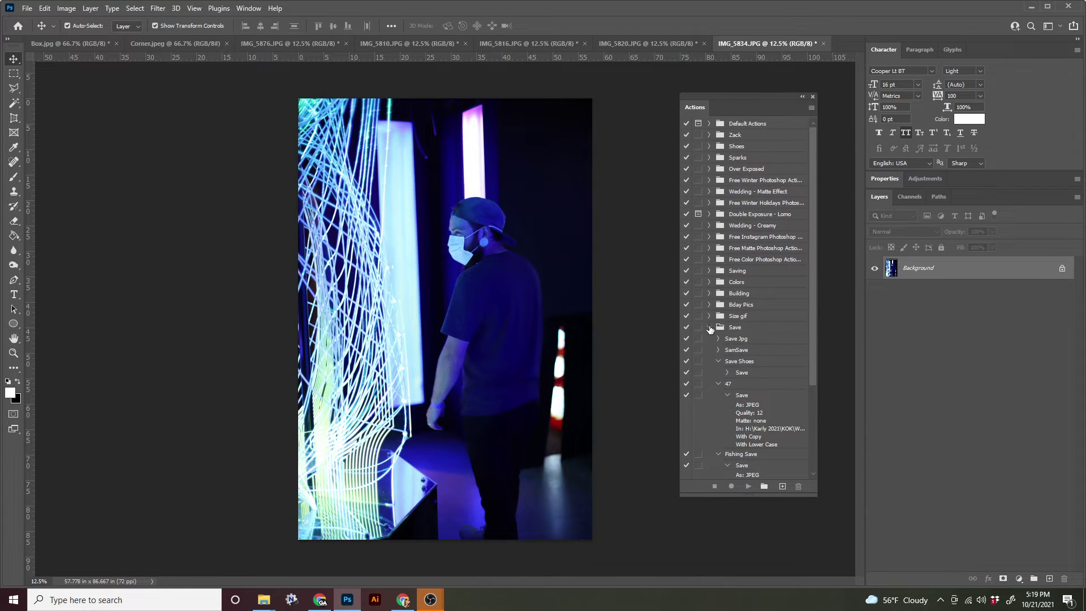
left_click(710, 327)
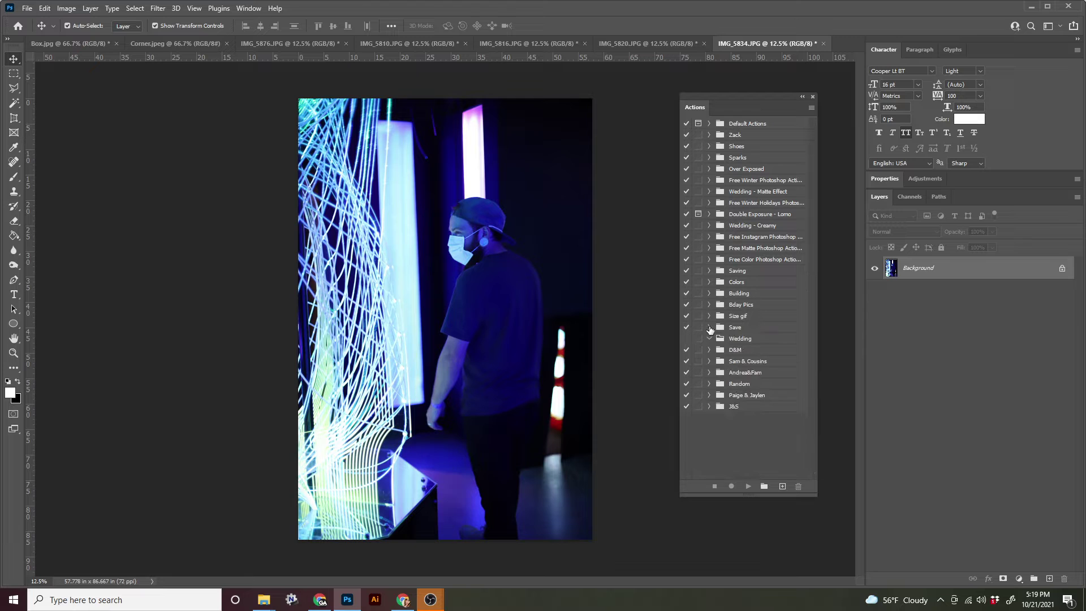
Step: Create a new action set named 'Resize'
left_click(764, 487)
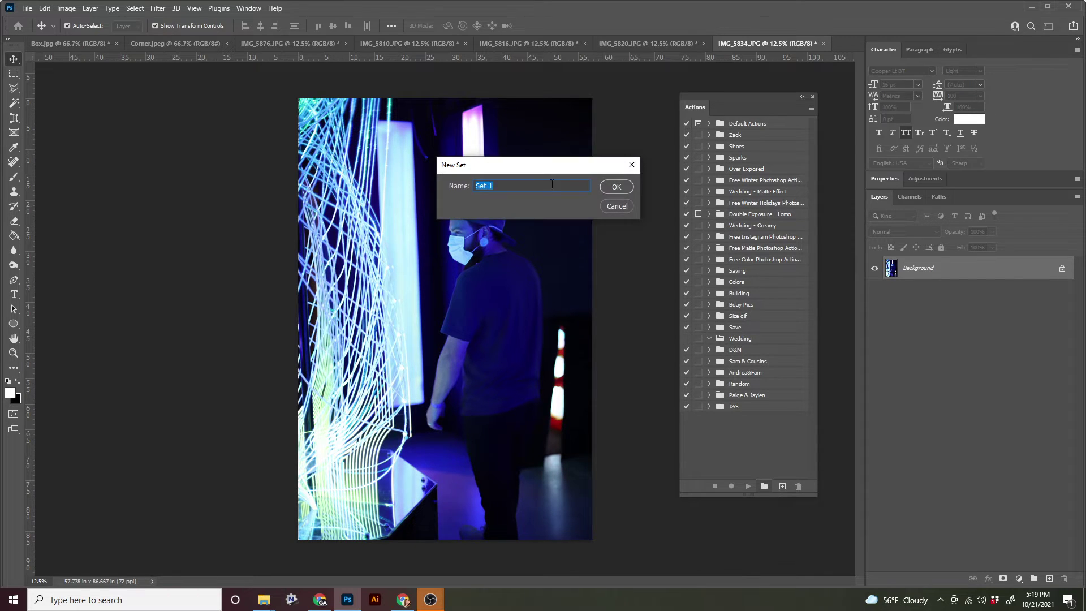
left_click_drag(558, 167, 563, 171)
type("Resize")
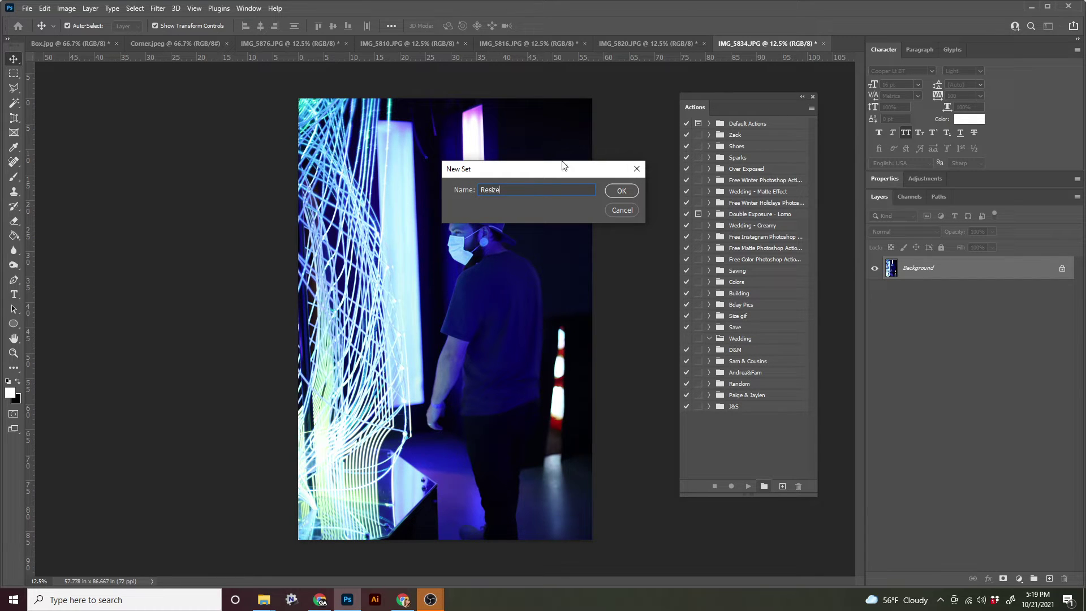
left_click(636, 193)
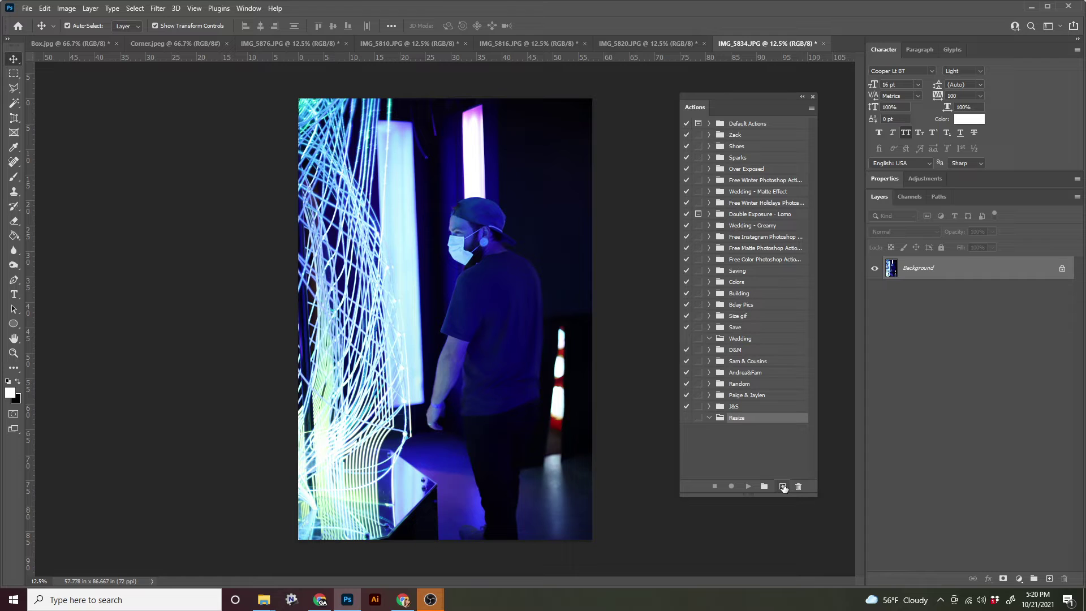
Step: Create a new action named 'Small' in the Resize set and begin recording
left_click(783, 486)
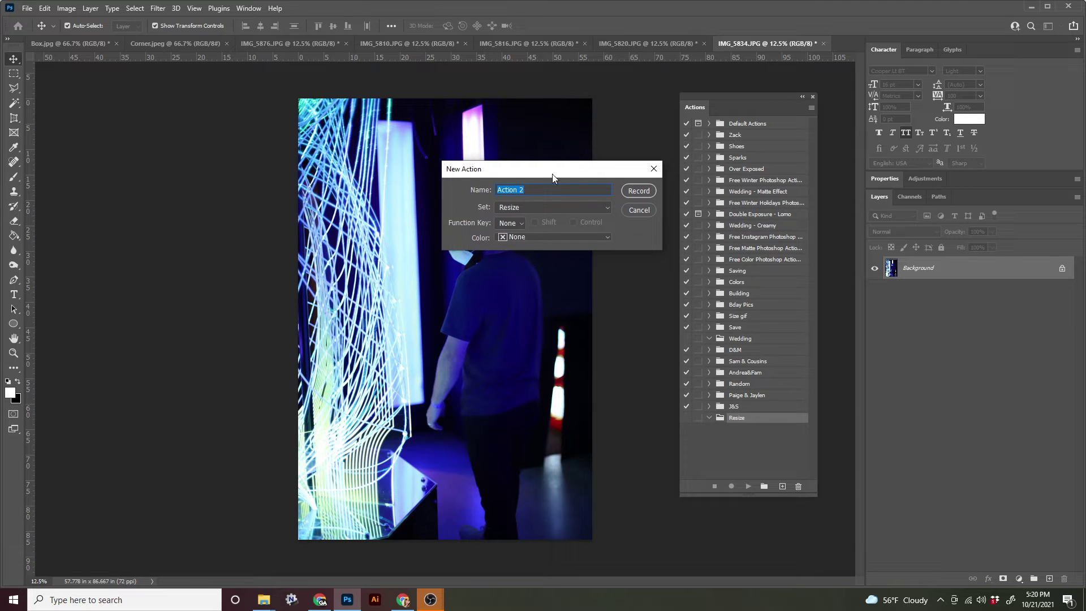
type("Sma")
double_click(531, 188)
type("Largest 5")
key("BackSpace")
key("BackSpace")
key("BackSpace")
key("BackSpace")
key("BackSpace")
key("BackSpace")
key("BackSpace")
type("Small")
left_click(640, 190)
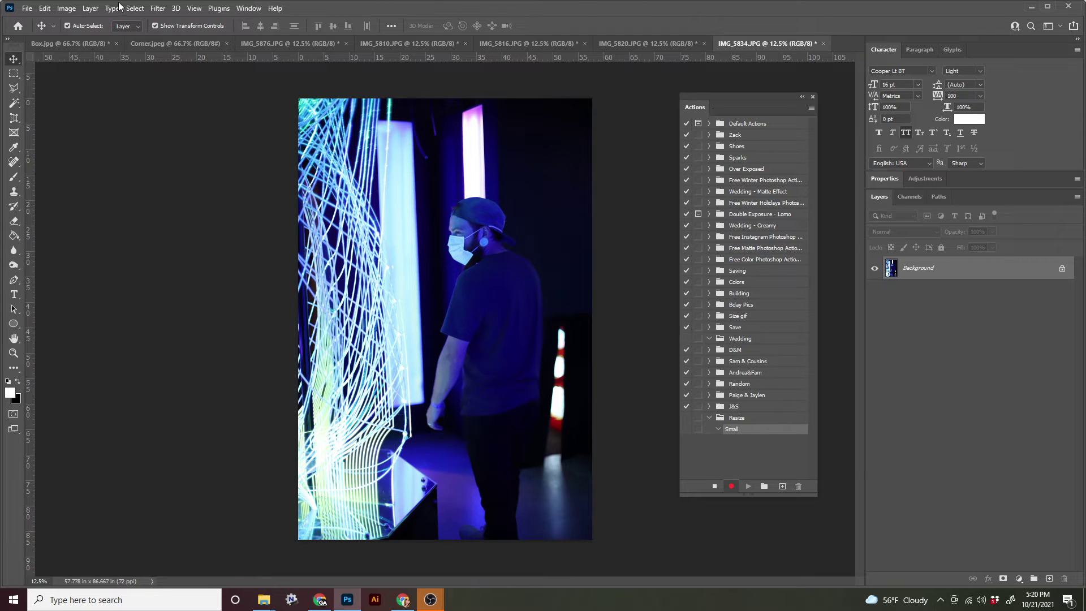
Step: In Image Size, set IMG_5834's height to 5 inches, giving 3.333 × 5 in (240 × 360 px)
left_click(72, 9)
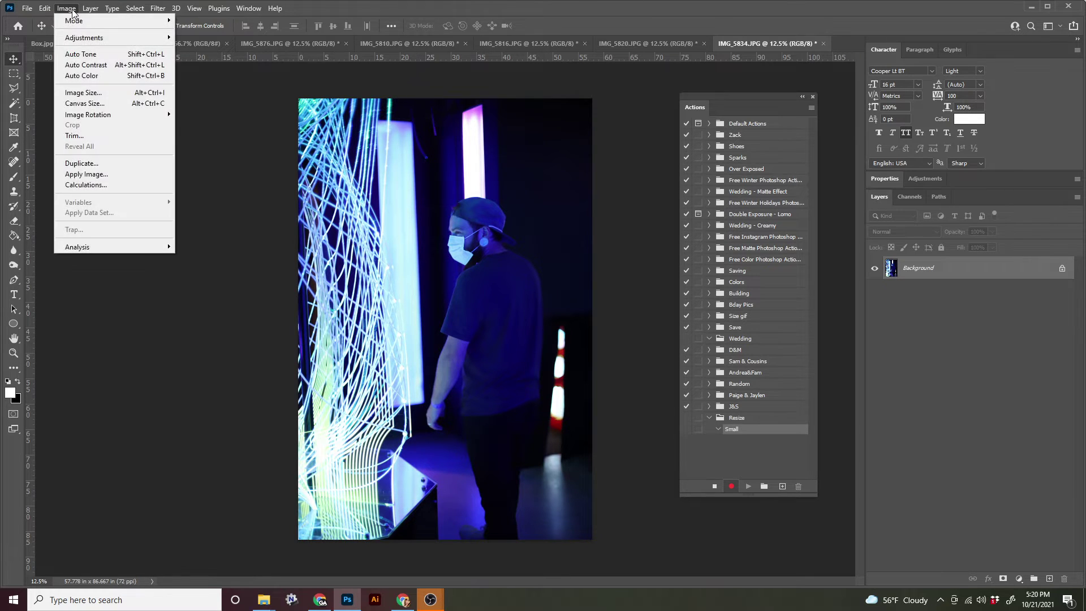
left_click(120, 96)
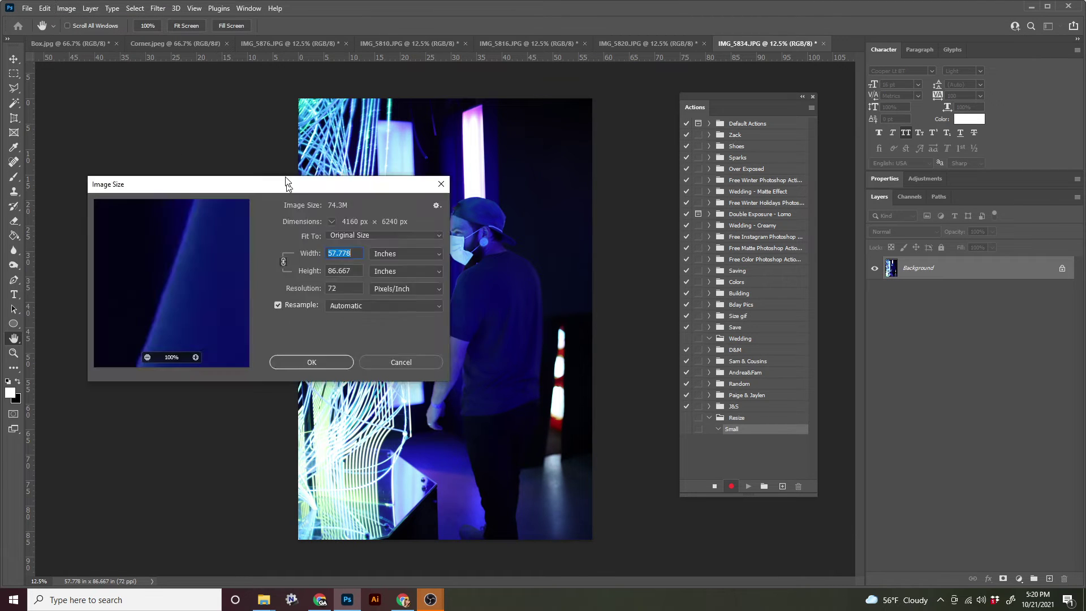
left_click_drag(286, 162, 297, 66)
left_click_drag(362, 151, 334, 152)
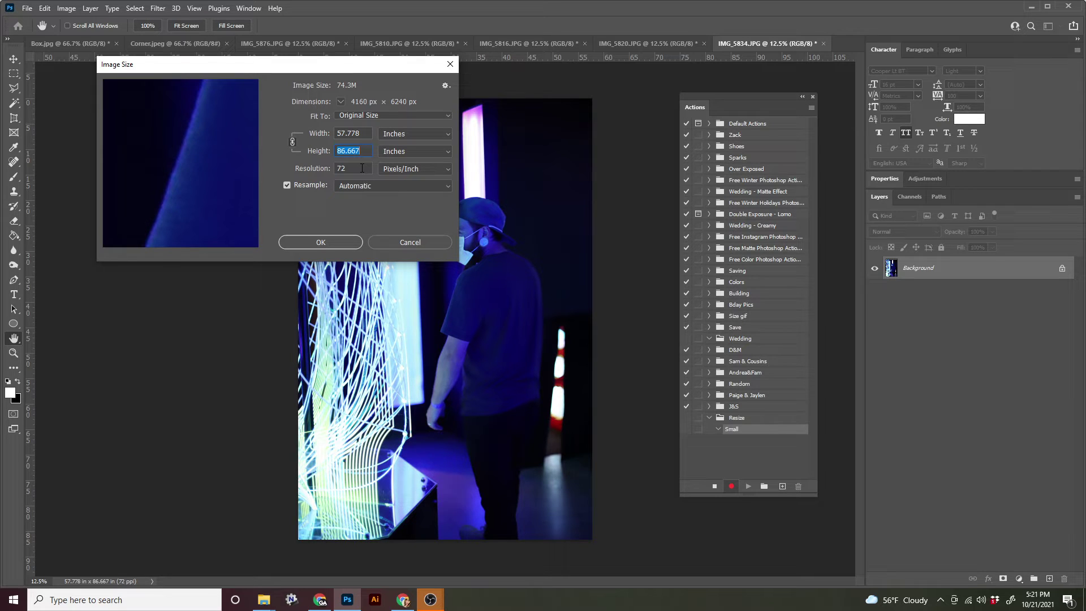
left_click(365, 155)
left_click(361, 151)
key("Tab")
left_click(366, 152)
double_click(352, 150)
type("5")
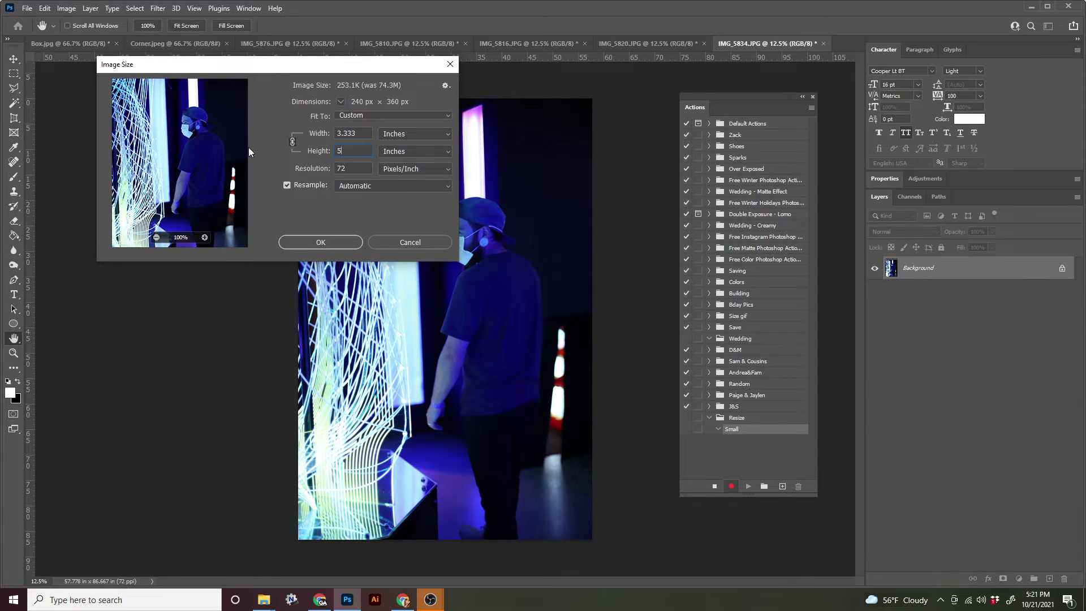
left_click(366, 133)
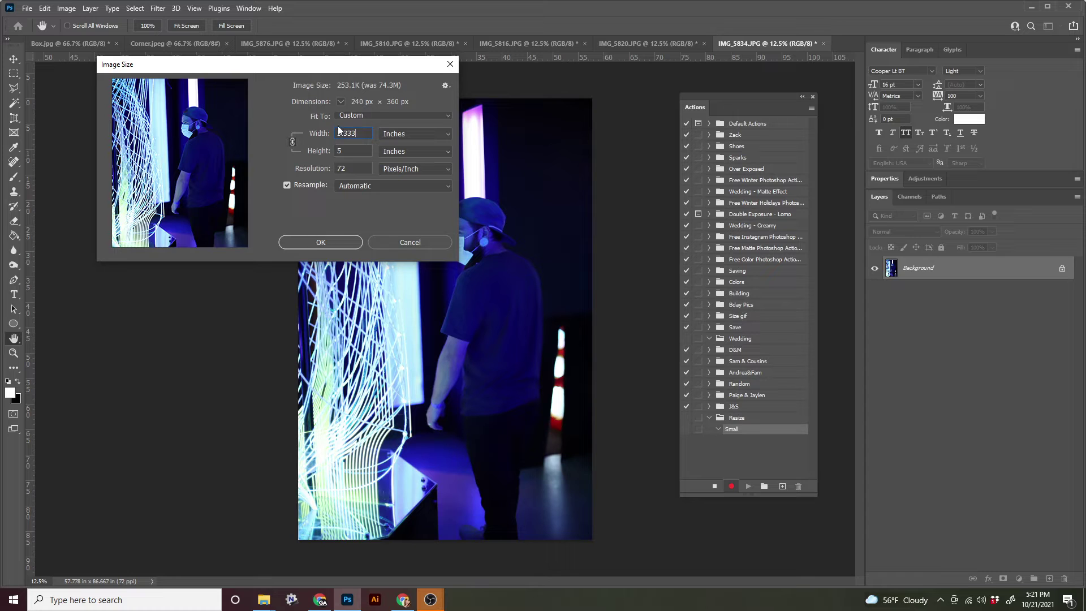
left_click(321, 242)
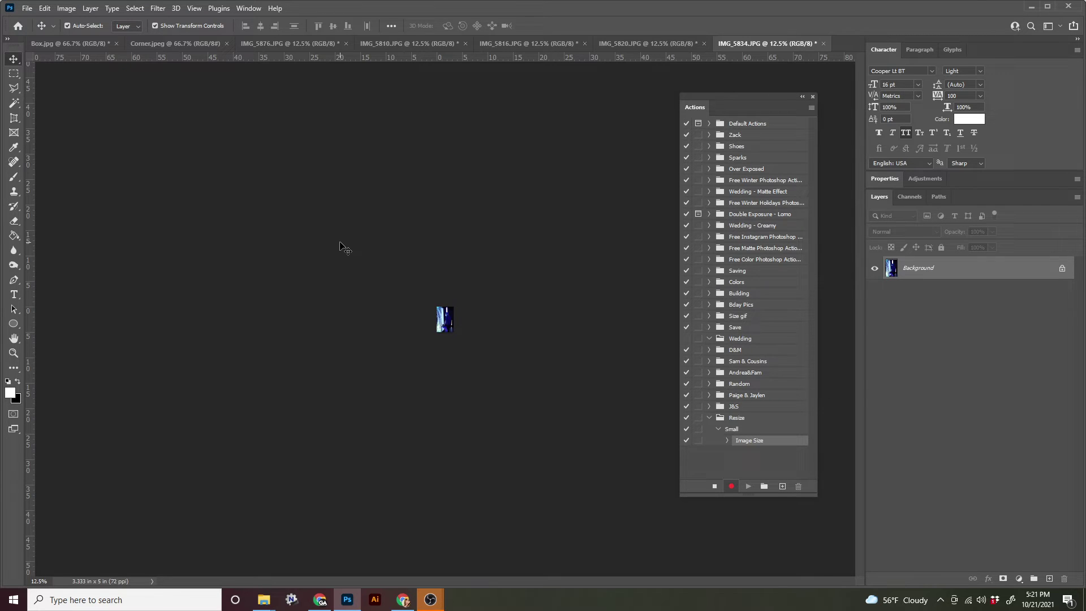
Step: Stop recording the Small action, then view the resized photo at 200% and back at 100%
left_click(715, 488)
key("ctrl+plus")
key("ctrl+plus")
key("ctrl+plus")
key("ctrl+plus")
key("ctrl+plus")
key("ctrl+plus")
key("ctrl+plus")
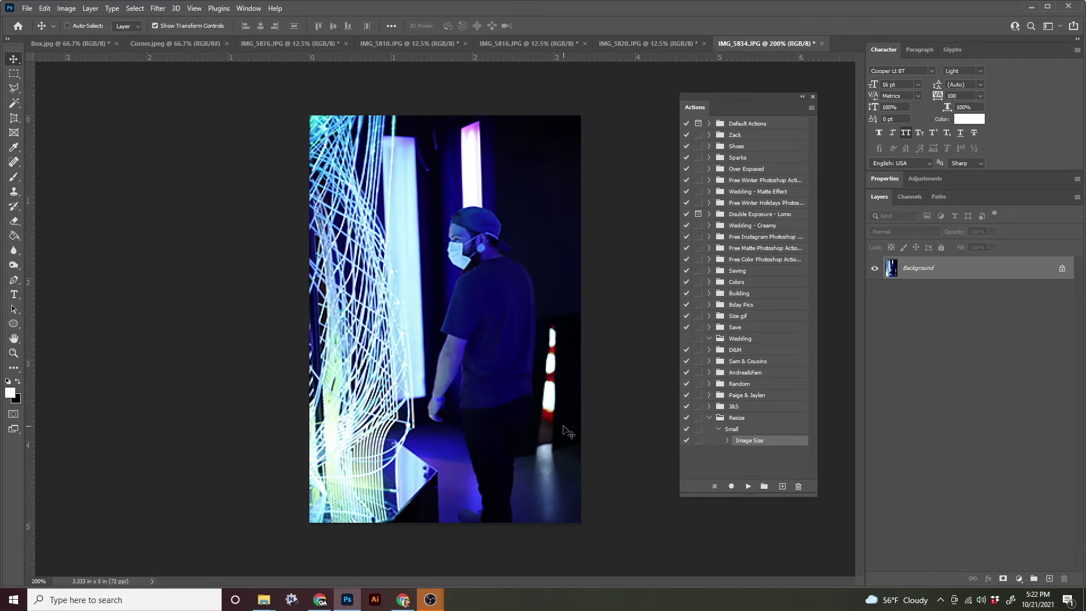
key("ctrl+plus")
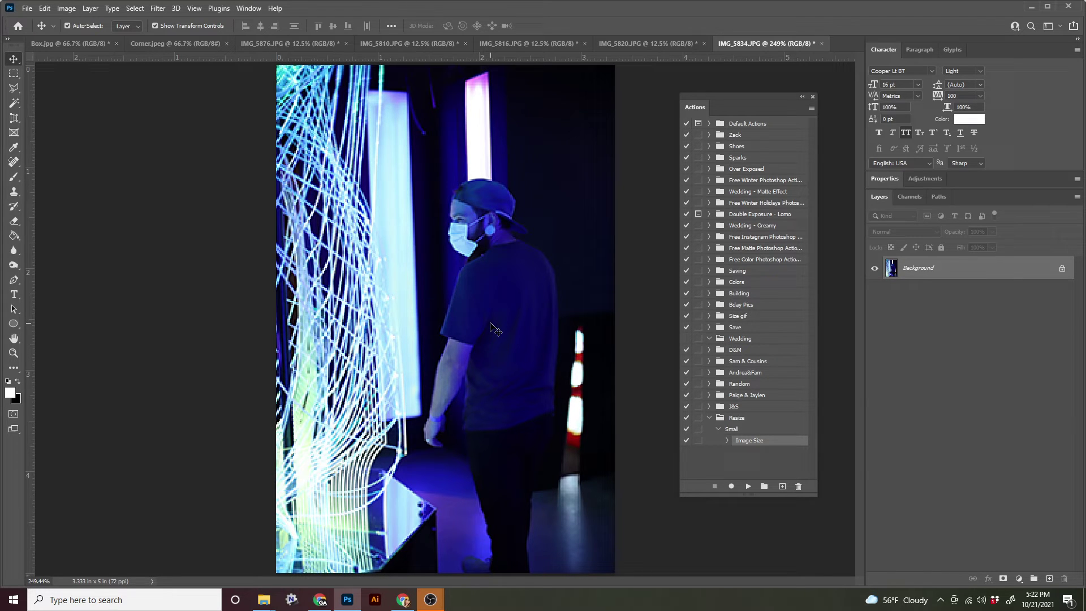
left_click(50, 581)
type("200")
key("Return")
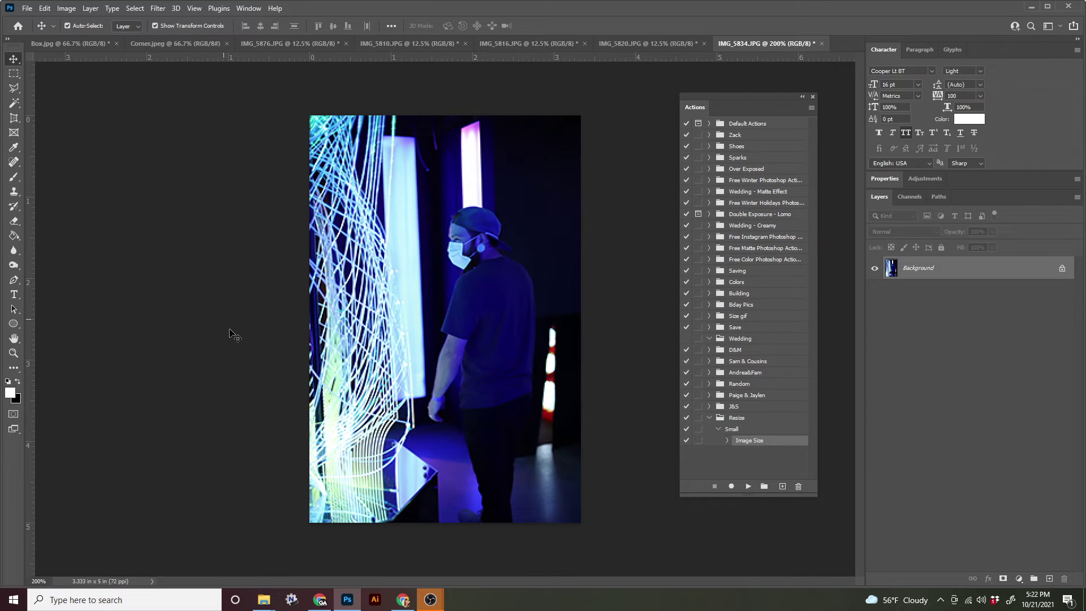
key("ctrl+minus")
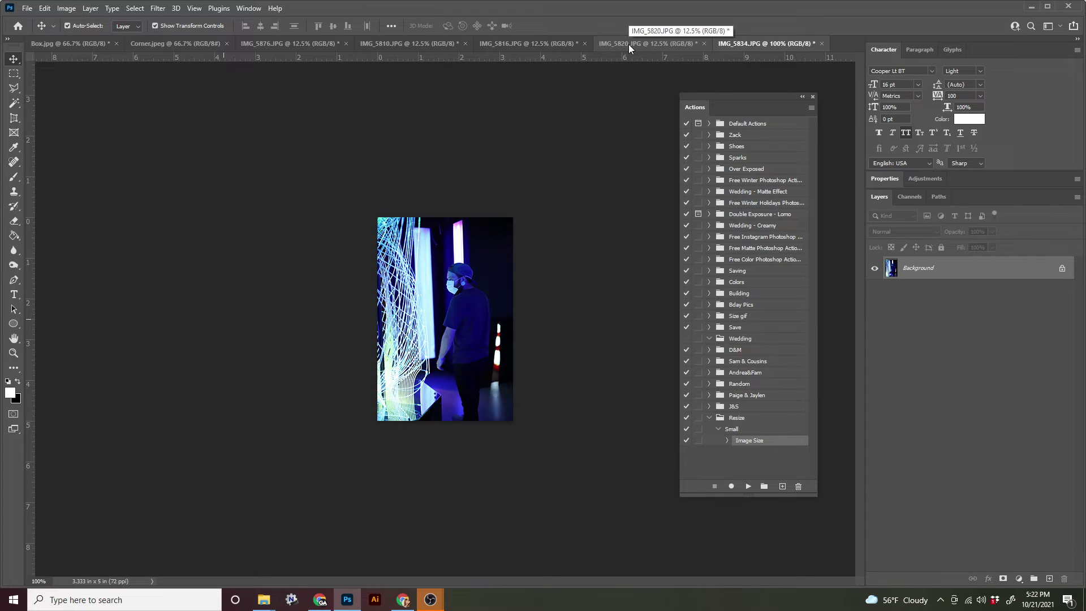
Step: Run the Resize > Small action on IMG_5820 to shrink it to 3.333 × 5 inches
left_click(673, 43)
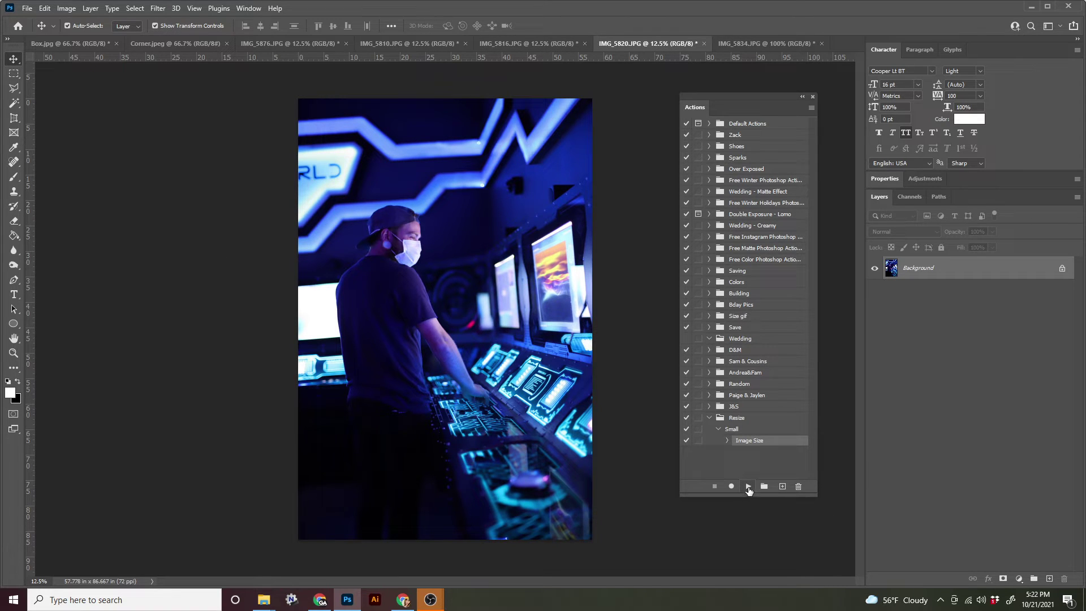
left_click(734, 432)
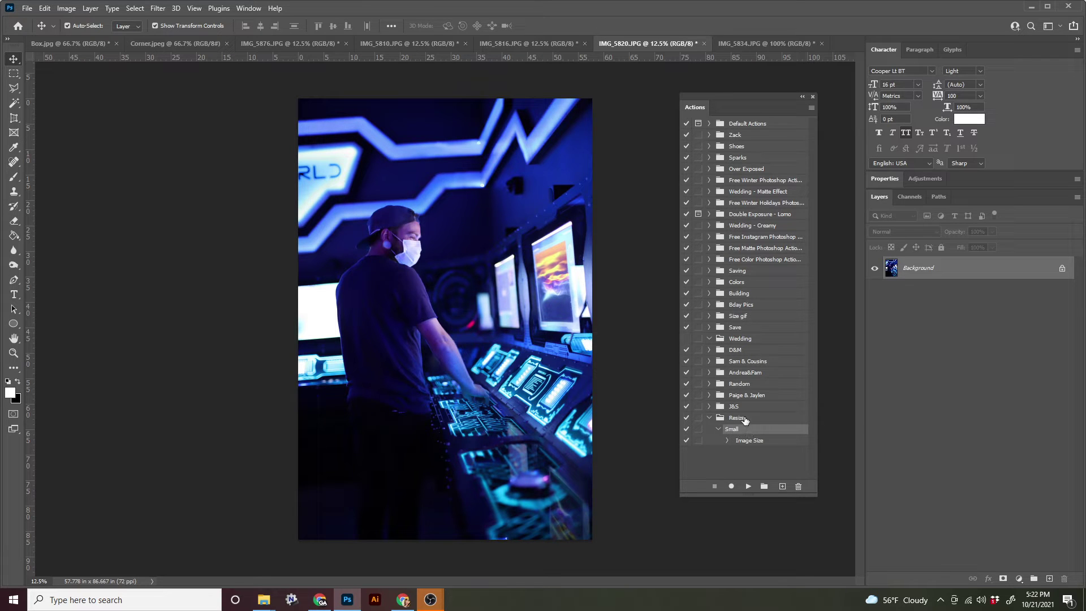
left_click(740, 419)
left_click(734, 430)
left_click(747, 488)
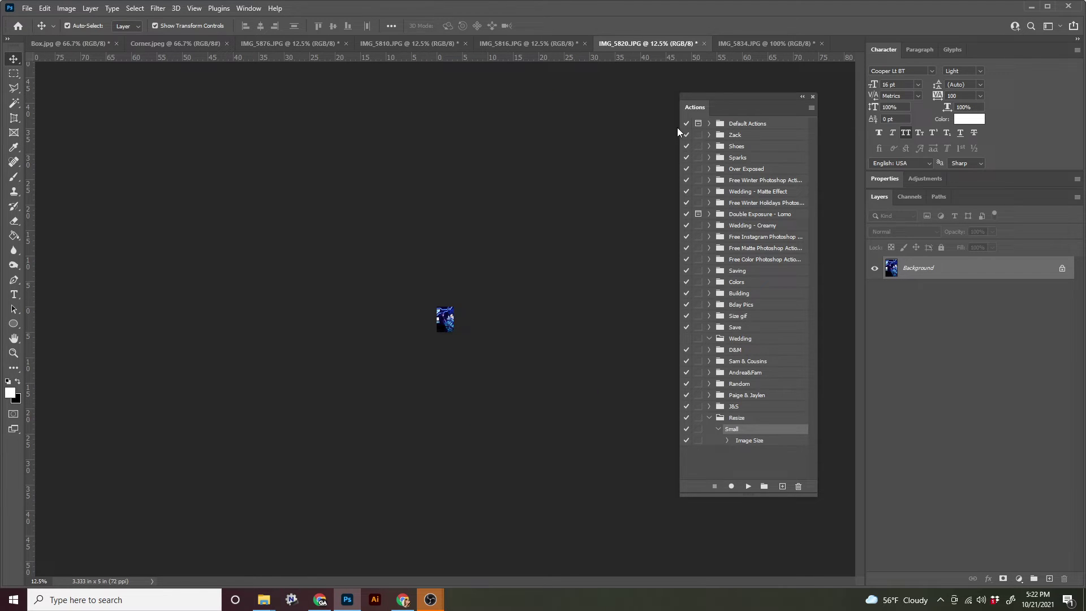
key("ctrl+plus")
key("ctrl+plus")
key("ctrl+plus")
key("ctrl+plus")
key("ctrl+plus")
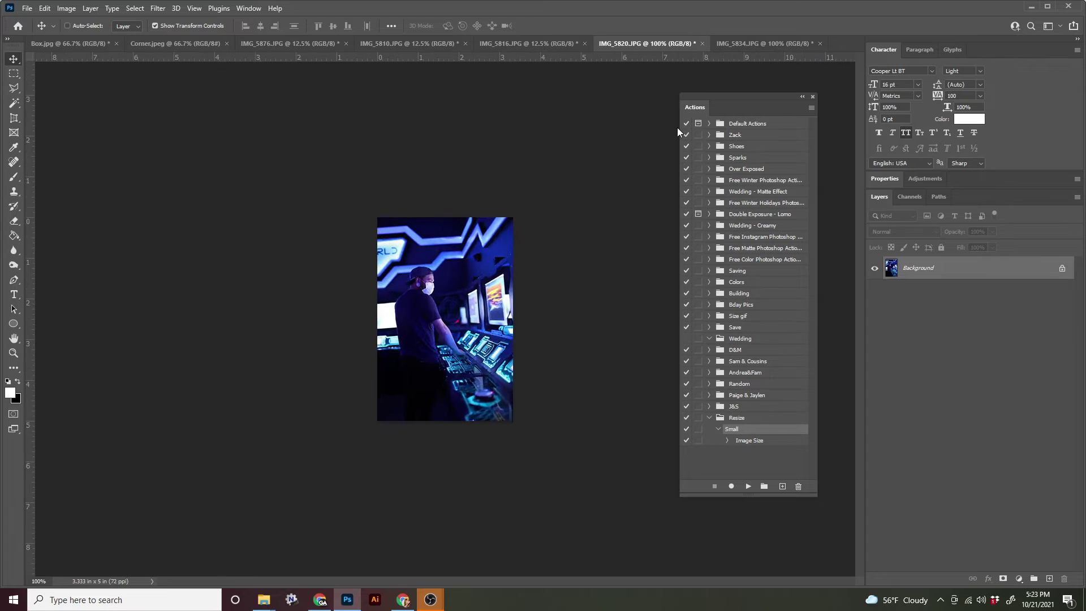
key("ctrl+minus")
Step: Run the Small action on IMG_5816, IMG_5810 and IMG_5876 as well
left_click(548, 45)
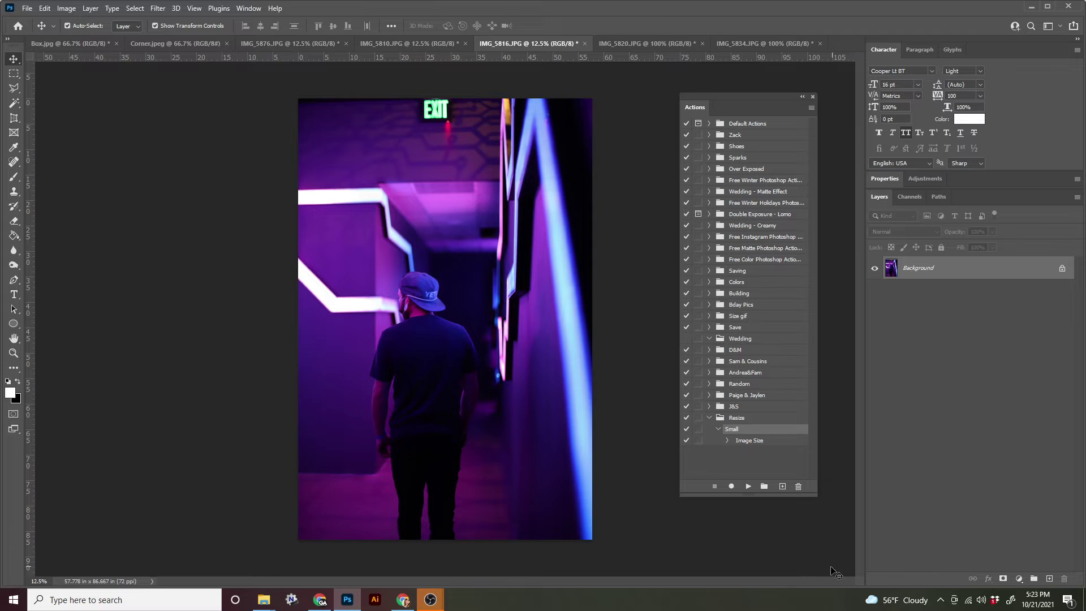
left_click(748, 486)
left_click(409, 45)
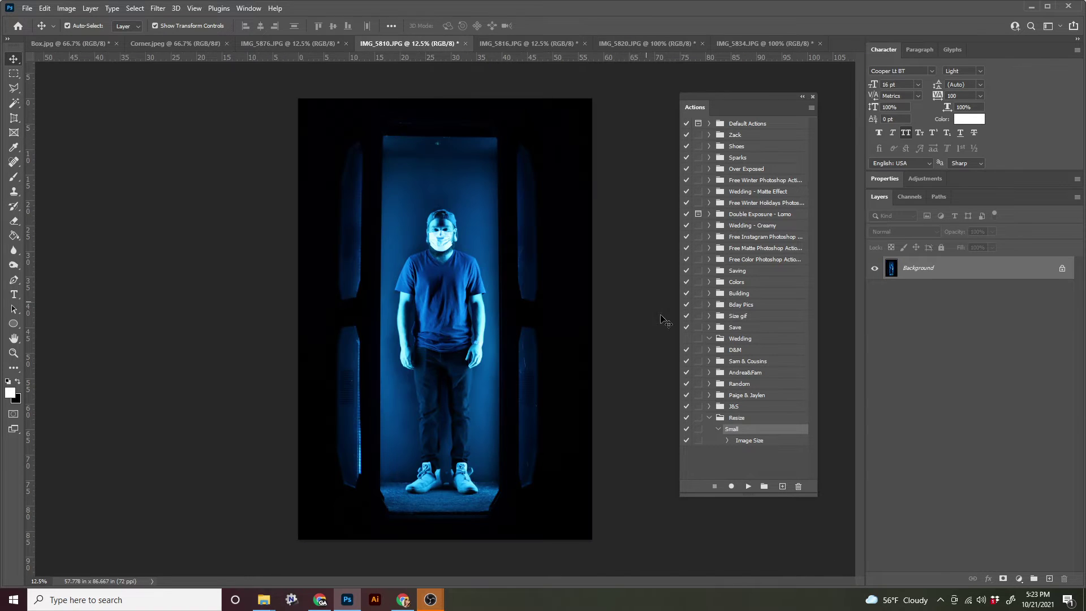
left_click(748, 486)
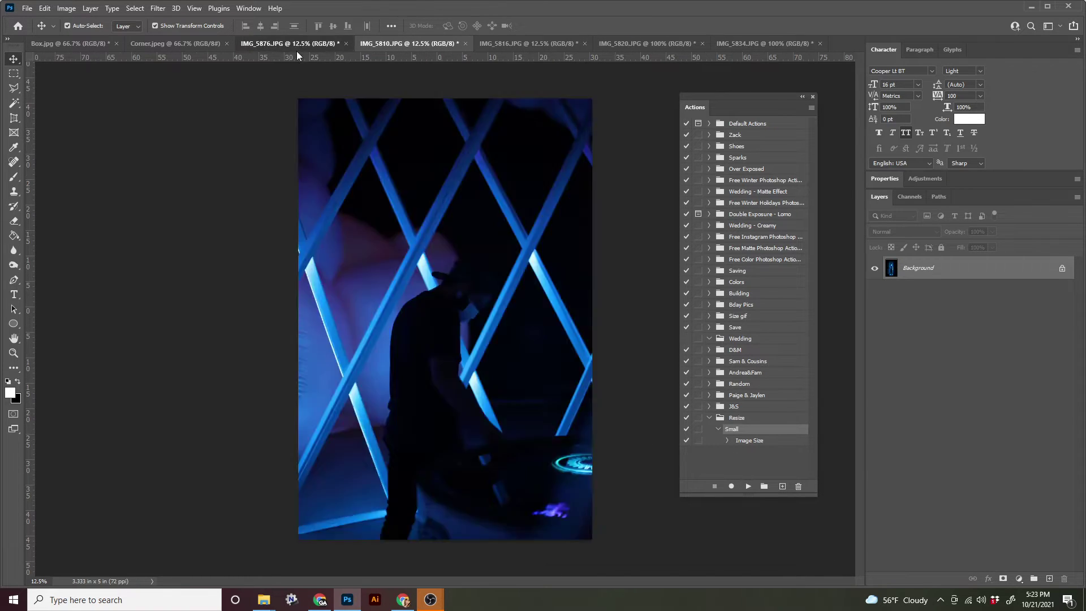
left_click(748, 486)
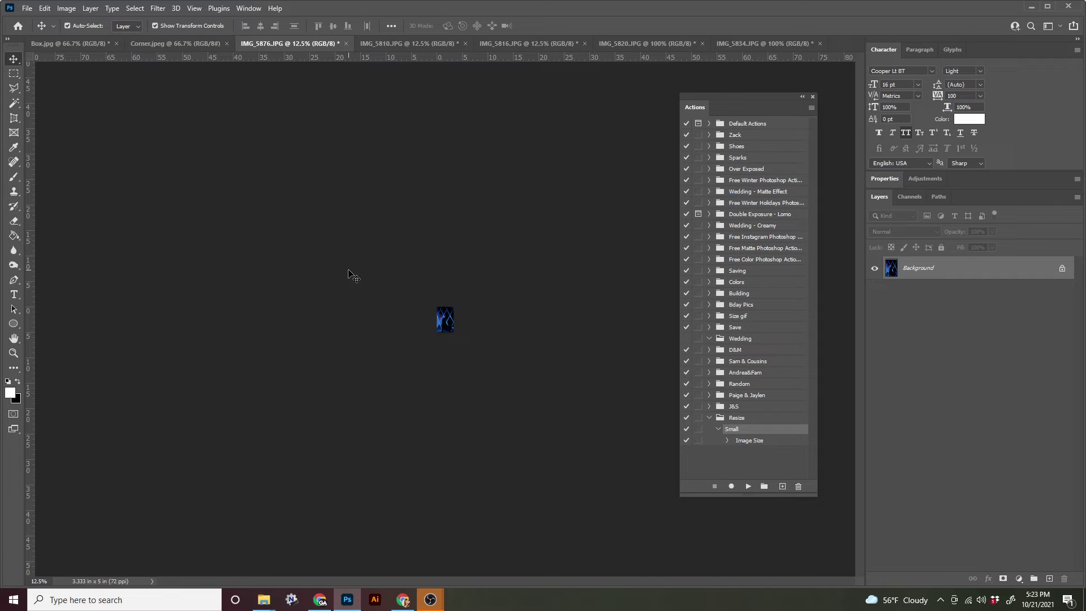
Step: Return to Corner.jpeg and dock the collapsed Actions panel among the right-side panels
key("ctrl")
key("ctrl+t")
key("ctrl")
left_click(156, 41)
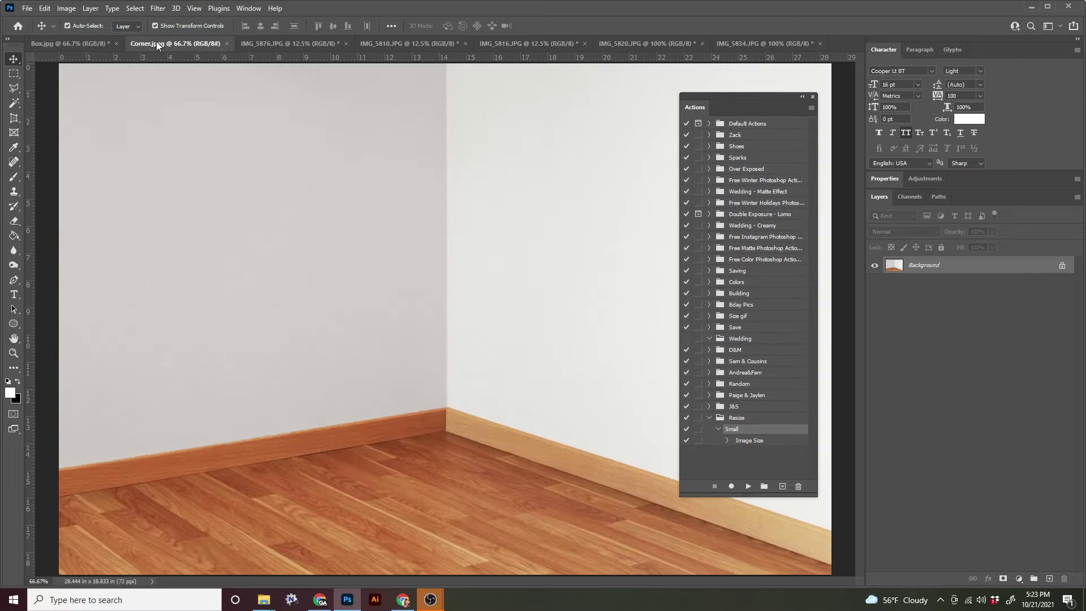
left_click(802, 97)
left_click_drag(708, 97, 1000, 49)
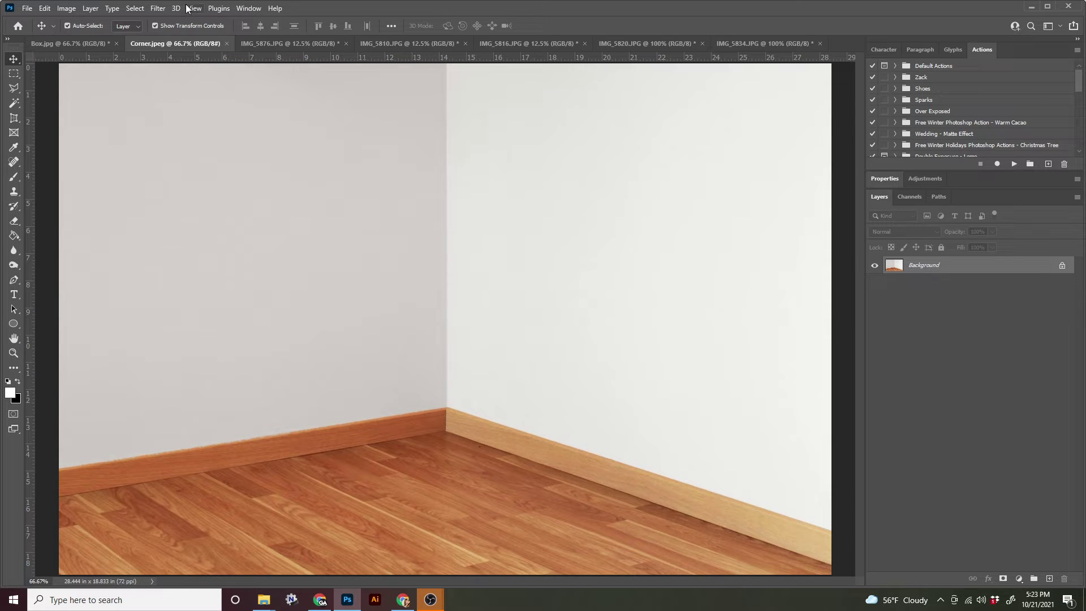
Step: Open Filter > Vanishing Point on Corner.jpeg and place three corners of the right-wall plane
left_click(159, 9)
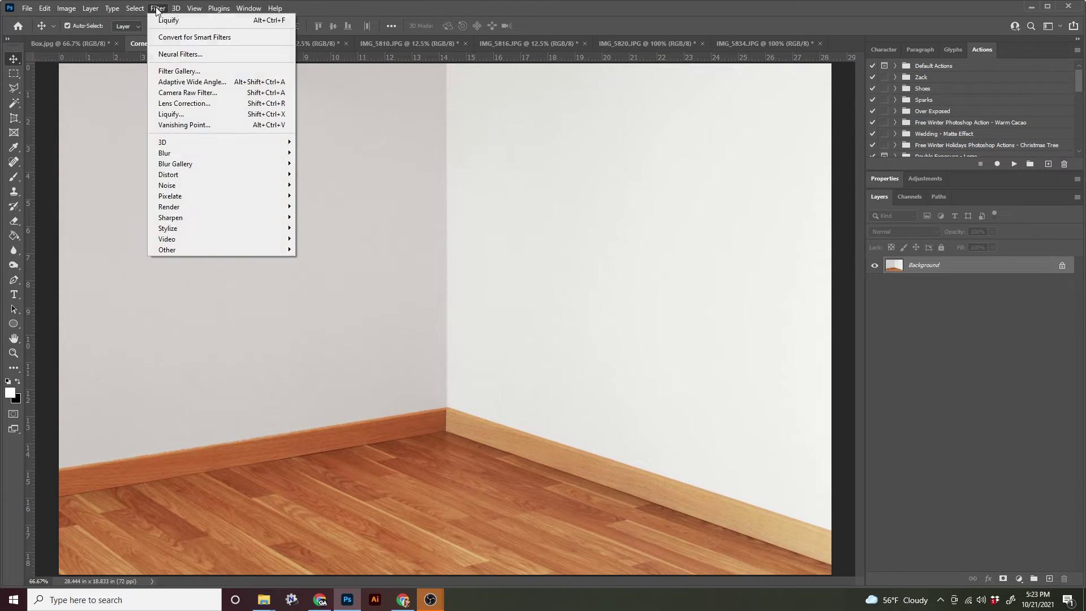
left_click(171, 123)
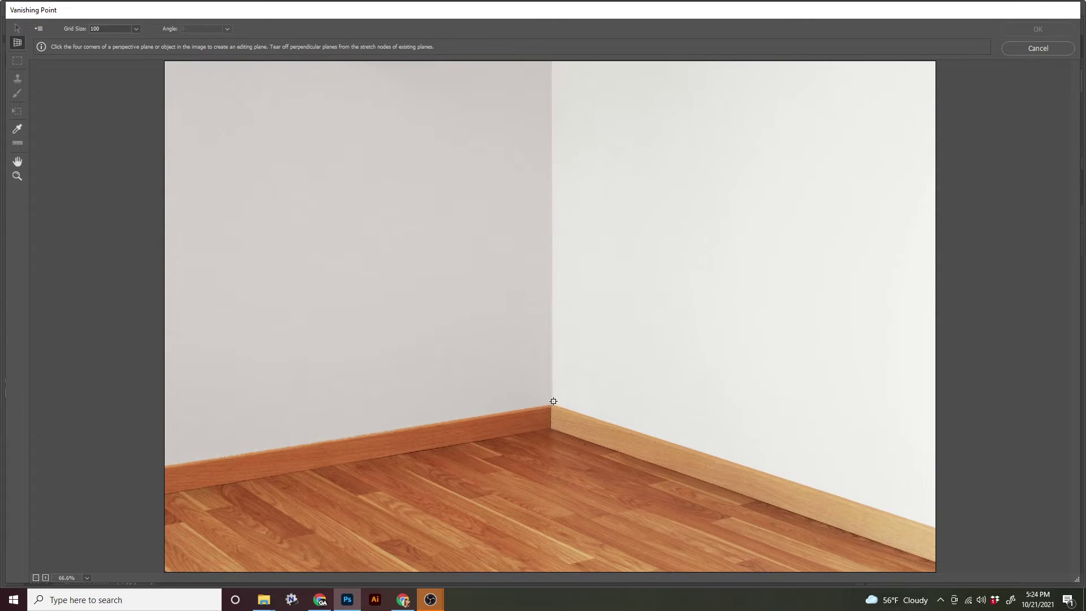
left_click(552, 404)
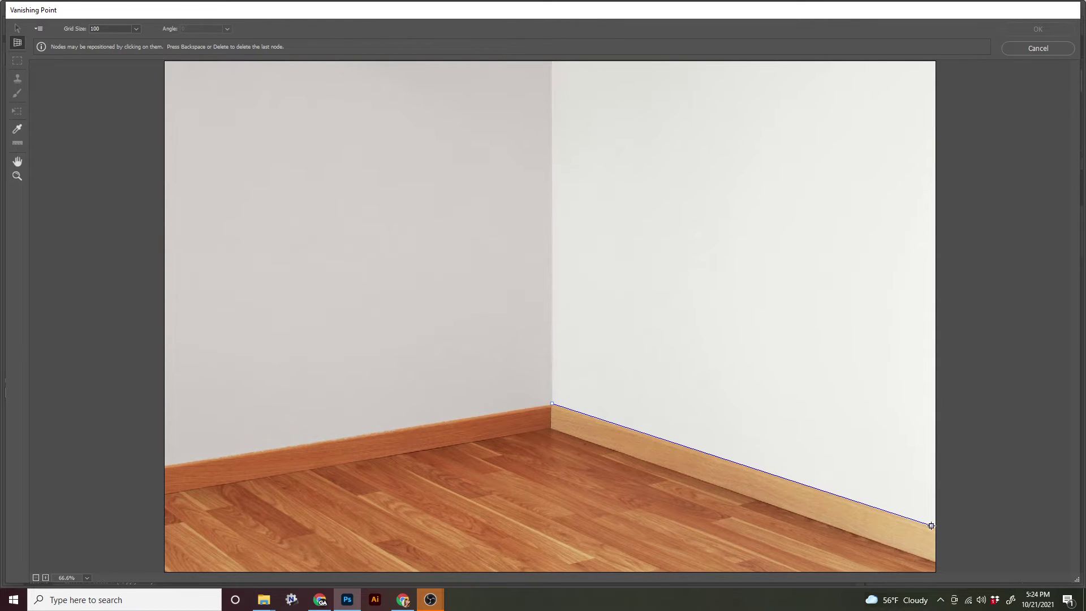
left_click(932, 526)
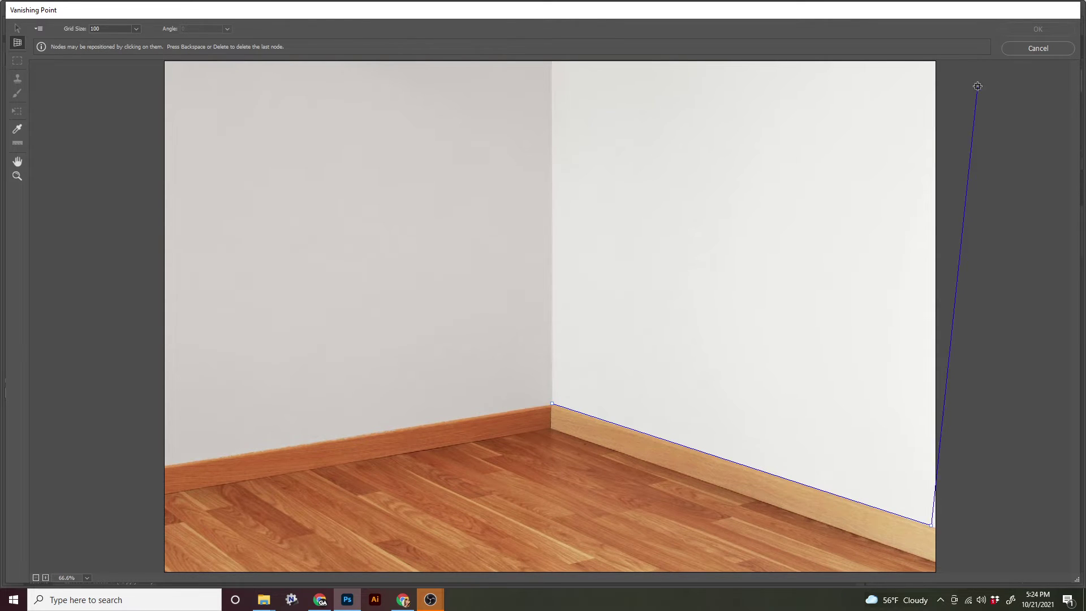
left_click(931, 92)
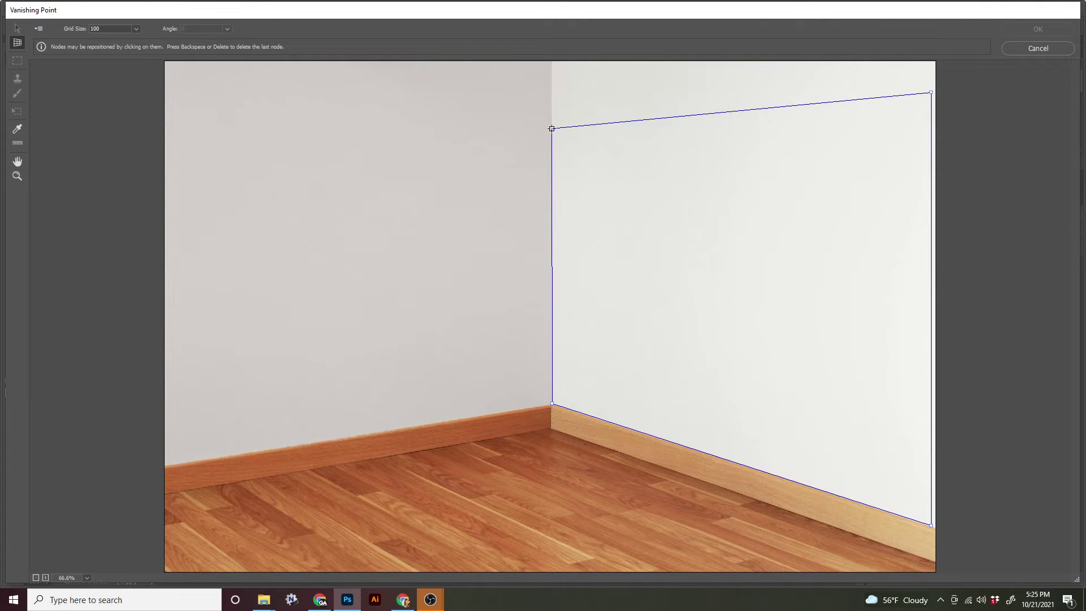
Step: Close the plane at its top-left corner and drag that corner to align with the wall corner
left_click(552, 128)
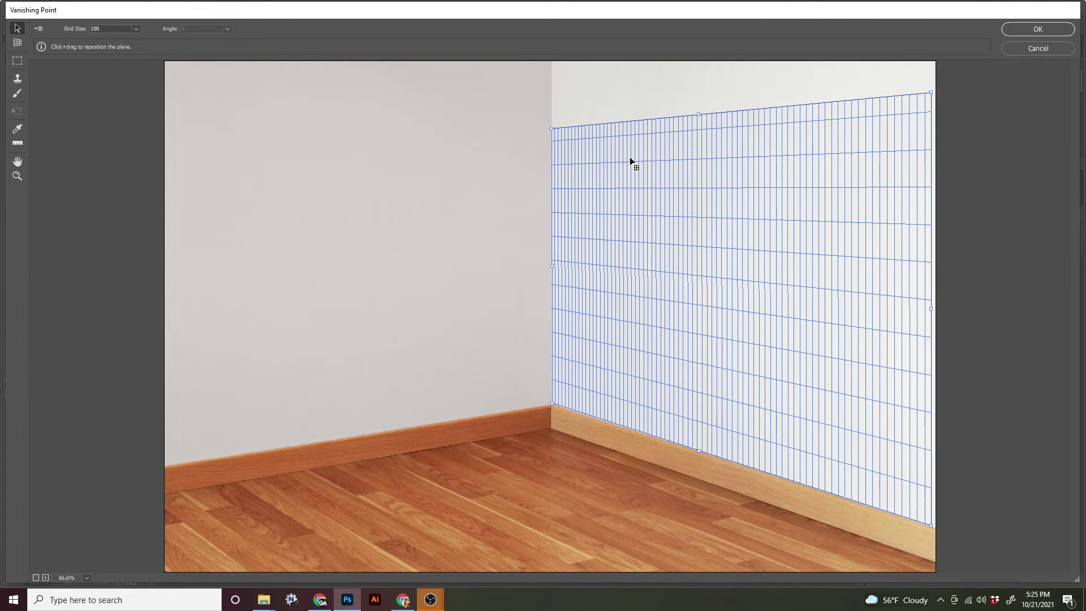
left_click_drag(553, 130, 559, 150)
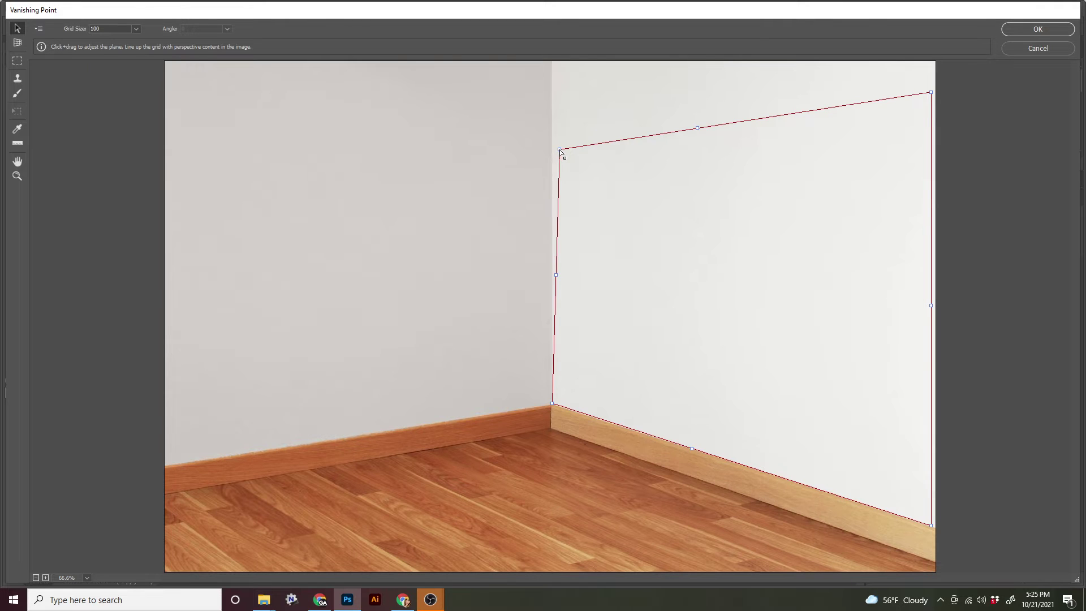
left_click_drag(559, 150, 551, 157)
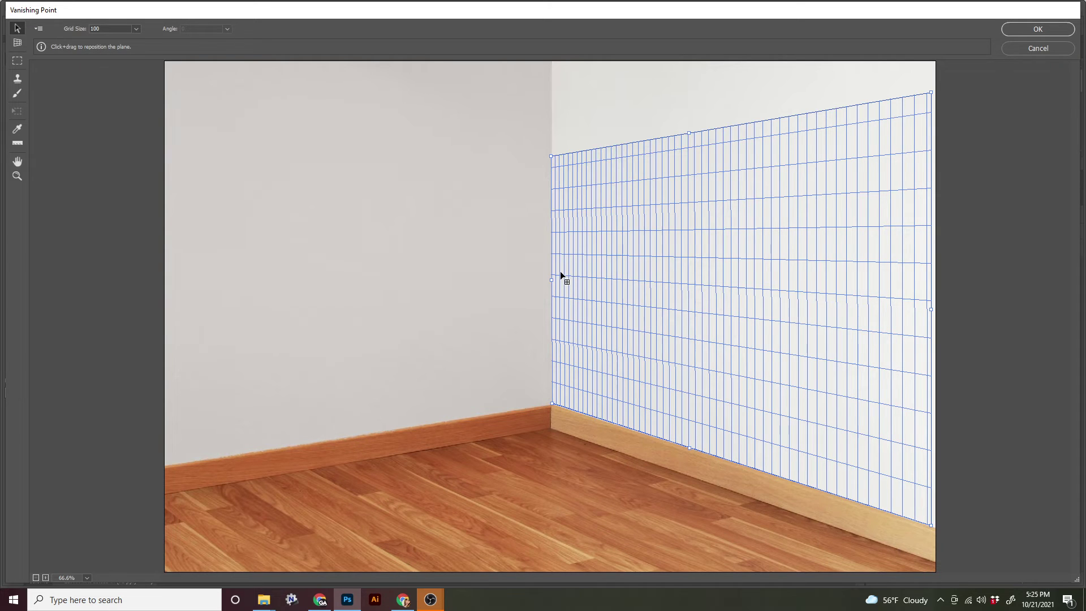
Step: Tear off a perpendicular plane onto the left wall and stretch its corners down to the baseboard
key("alt")
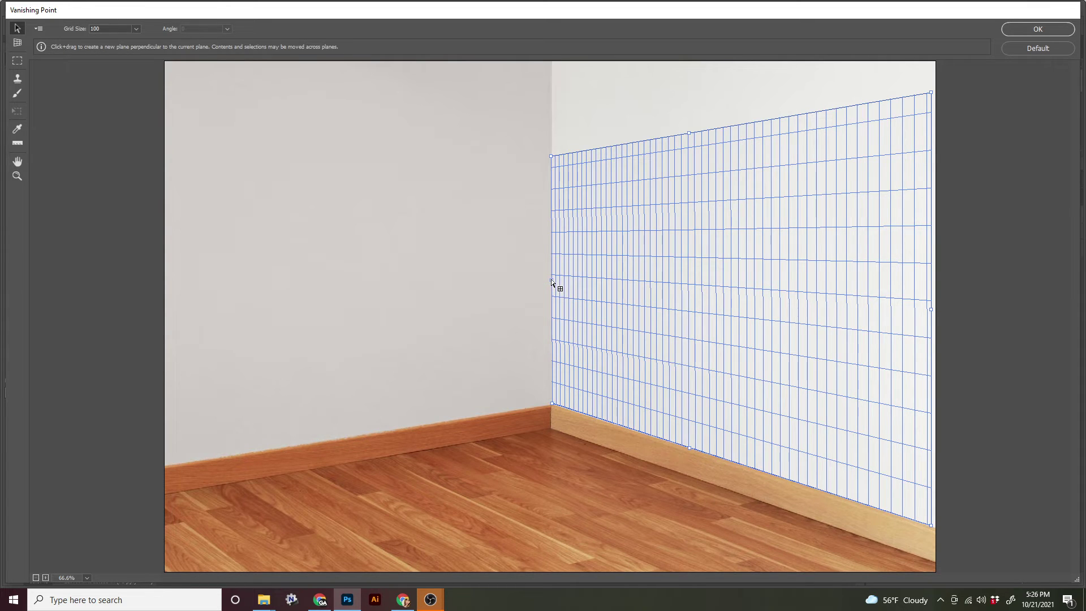
left_click_drag(551, 279, 169, 280)
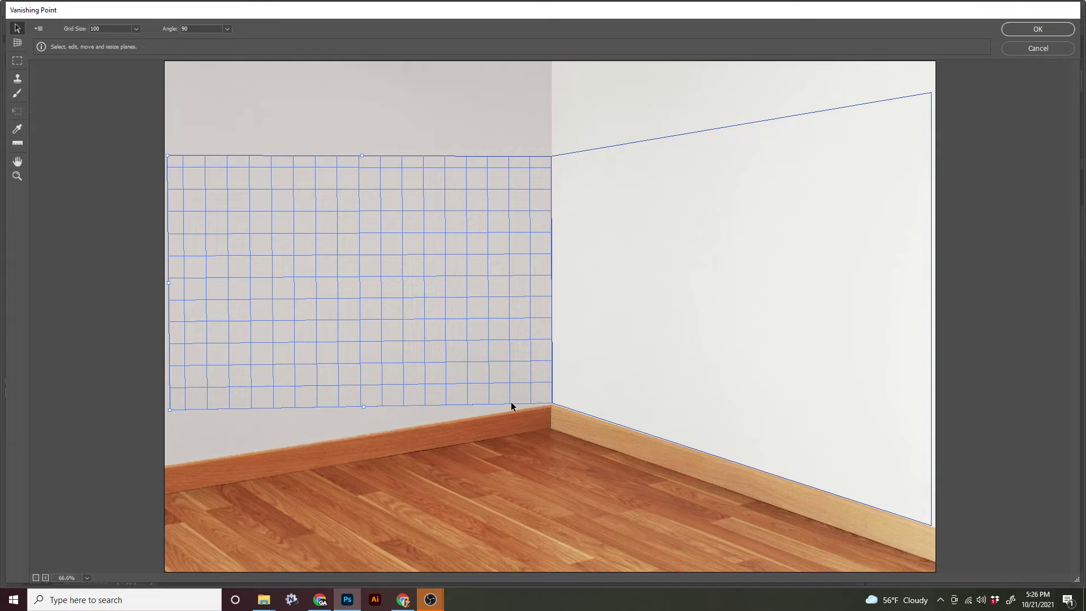
key("alt")
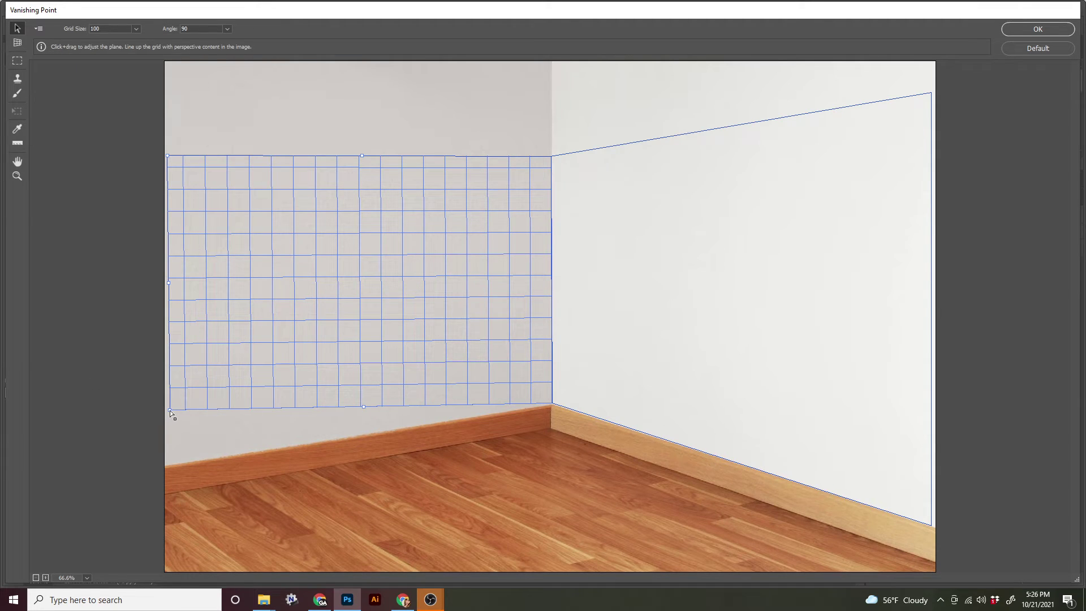
left_click_drag(169, 410, 170, 465)
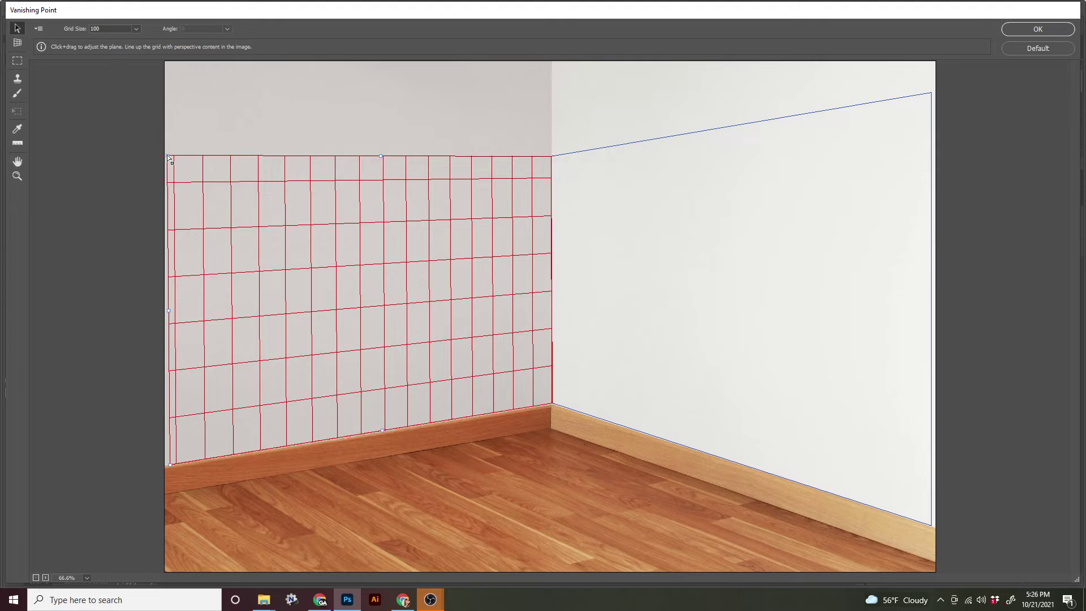
left_click_drag(167, 154, 170, 125)
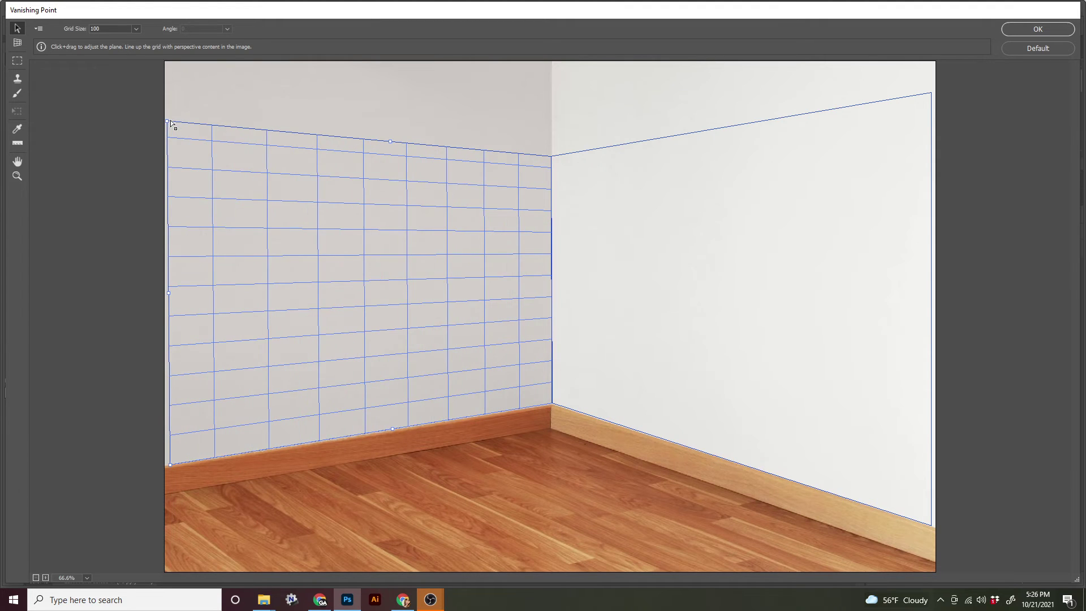
left_click_drag(171, 121, 171, 119)
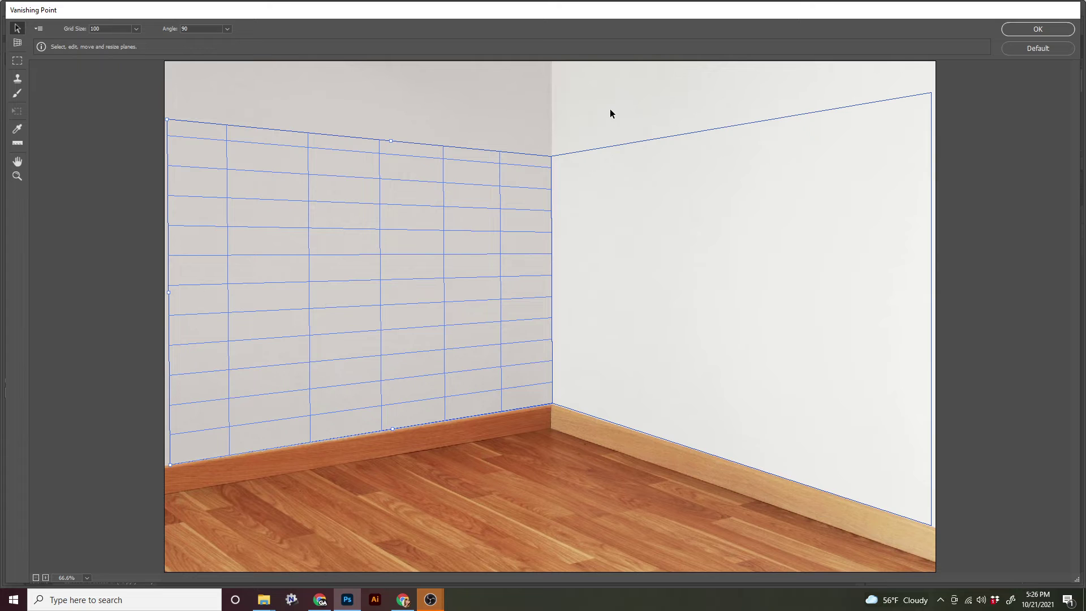
Step: Test-paste the photo, undo it, and accept Vanishing Point with both wall planes kept
key("ctrl+v")
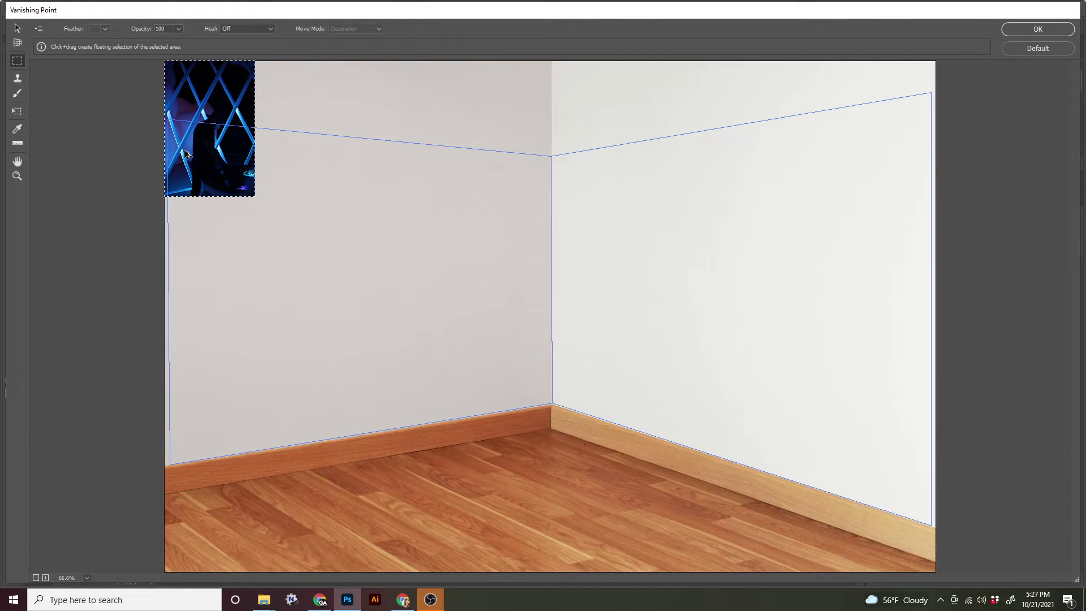
key("ctrl+z")
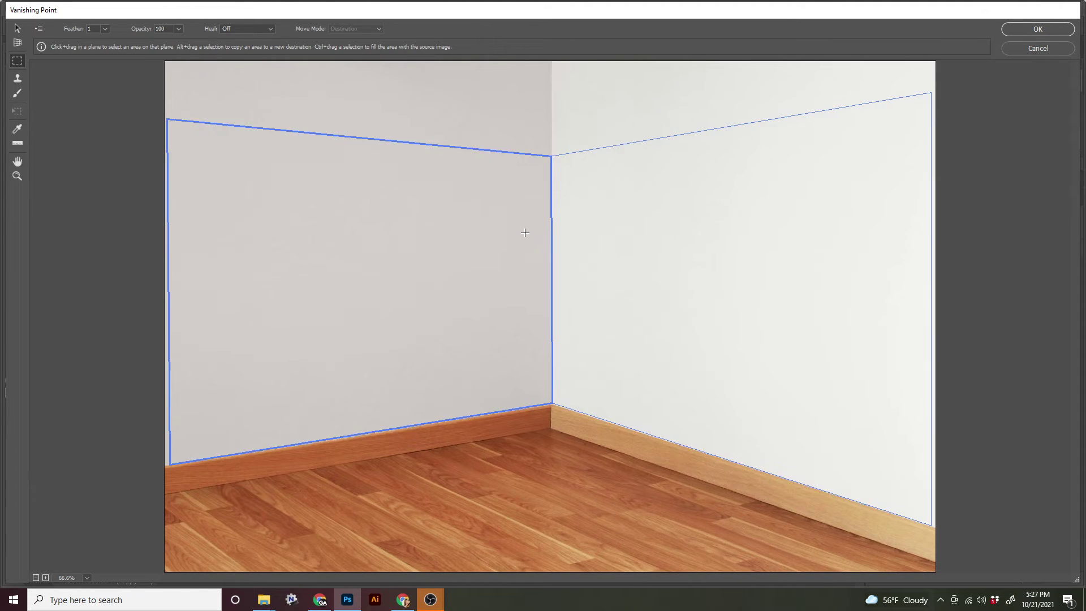
left_click(1036, 28)
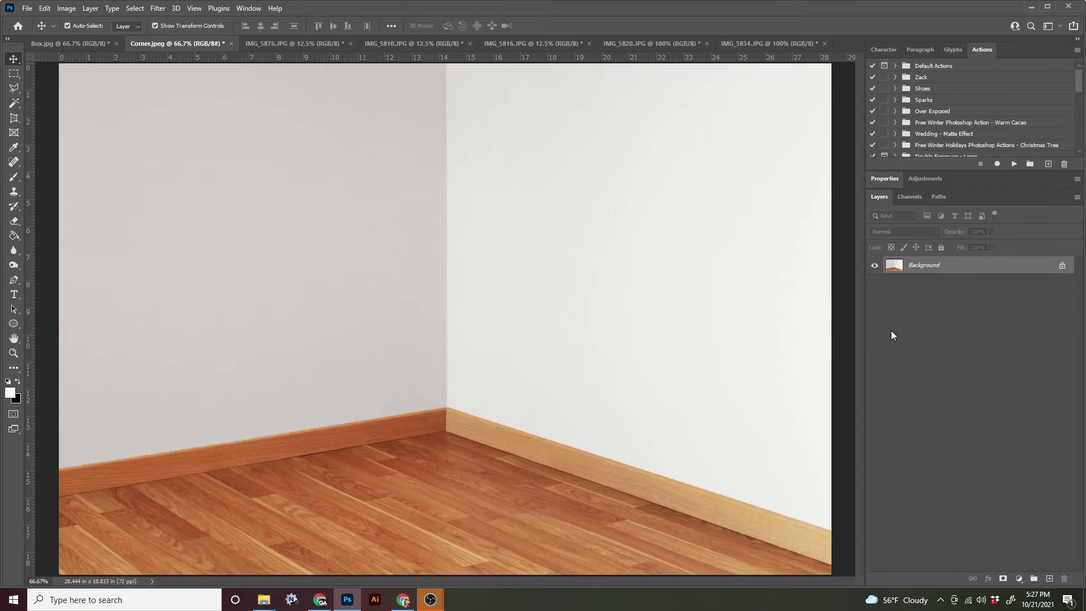
Step: Add a new empty layer and paste the copied photo into Vanishing Point
left_click(1050, 579)
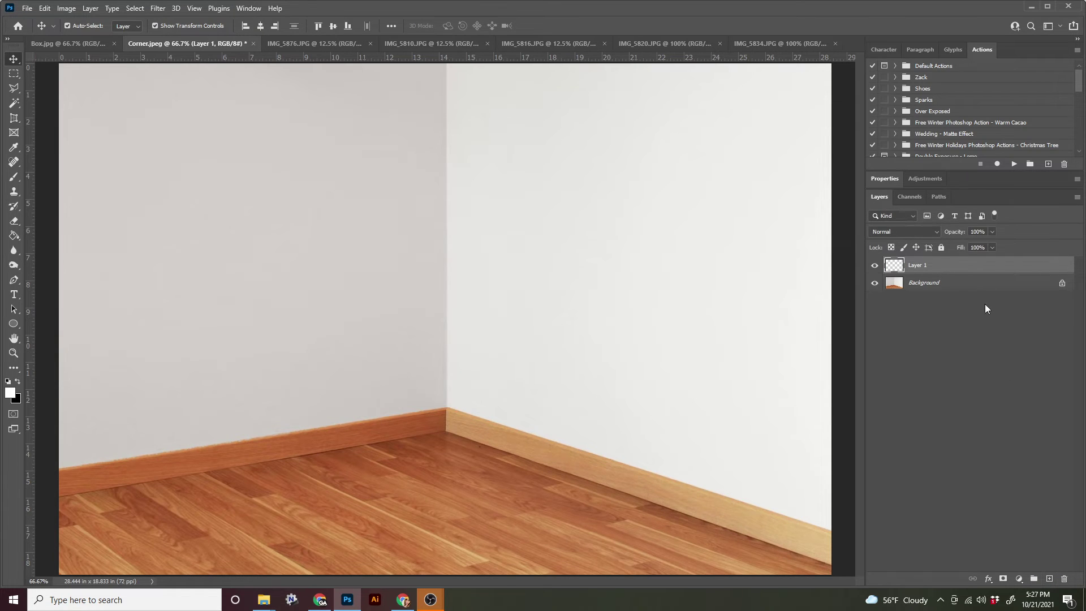
left_click(157, 9)
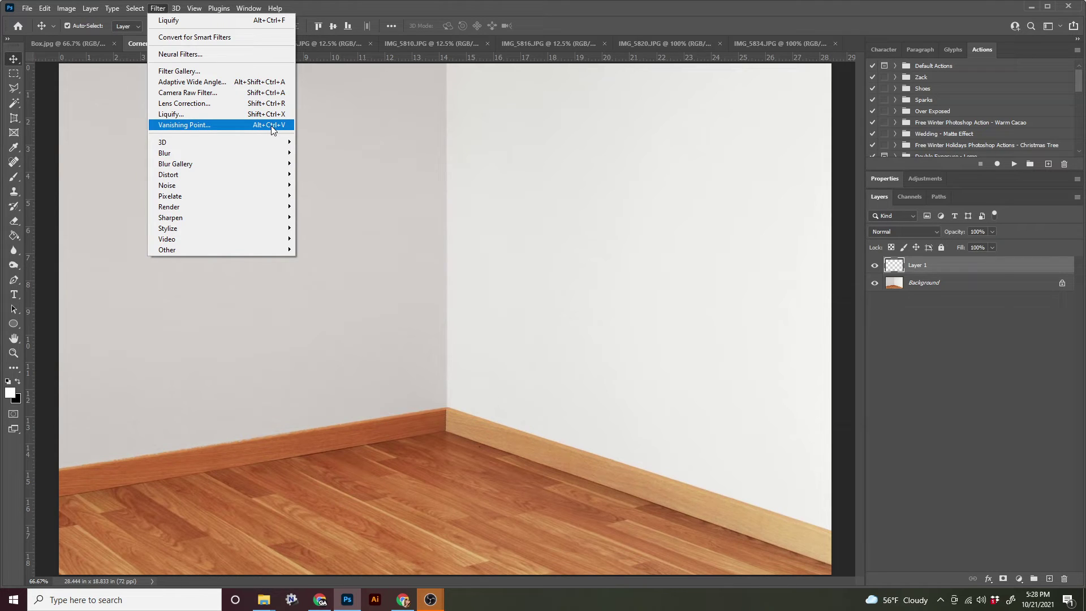
left_click(272, 127)
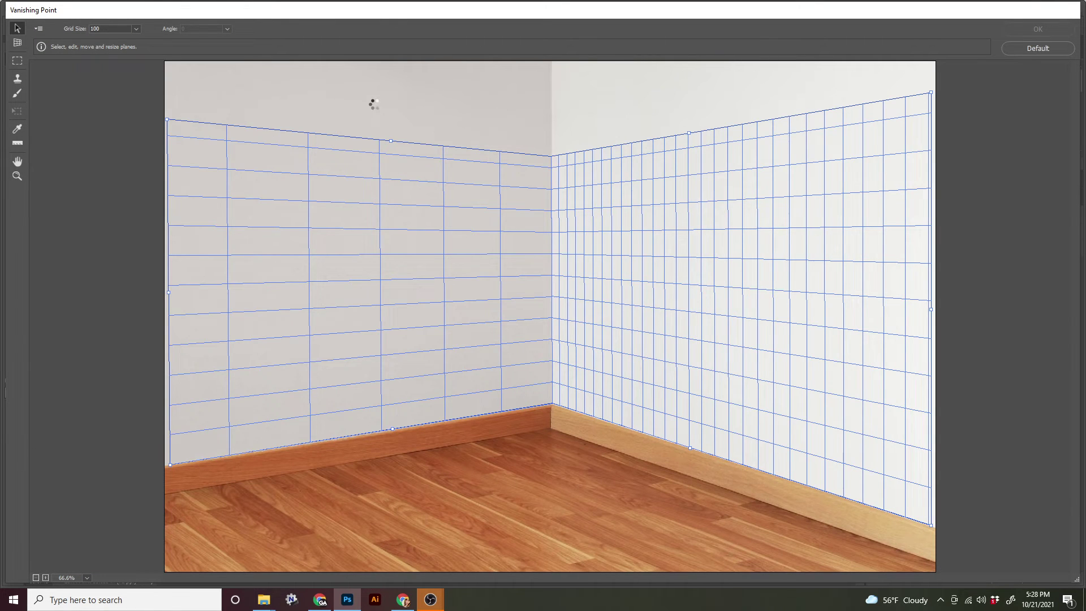
key("ctrl+v")
Step: Scale the blue photo into a small portrait panel near the left wall's top-left and apply
left_click_drag(230, 90, 471, 207)
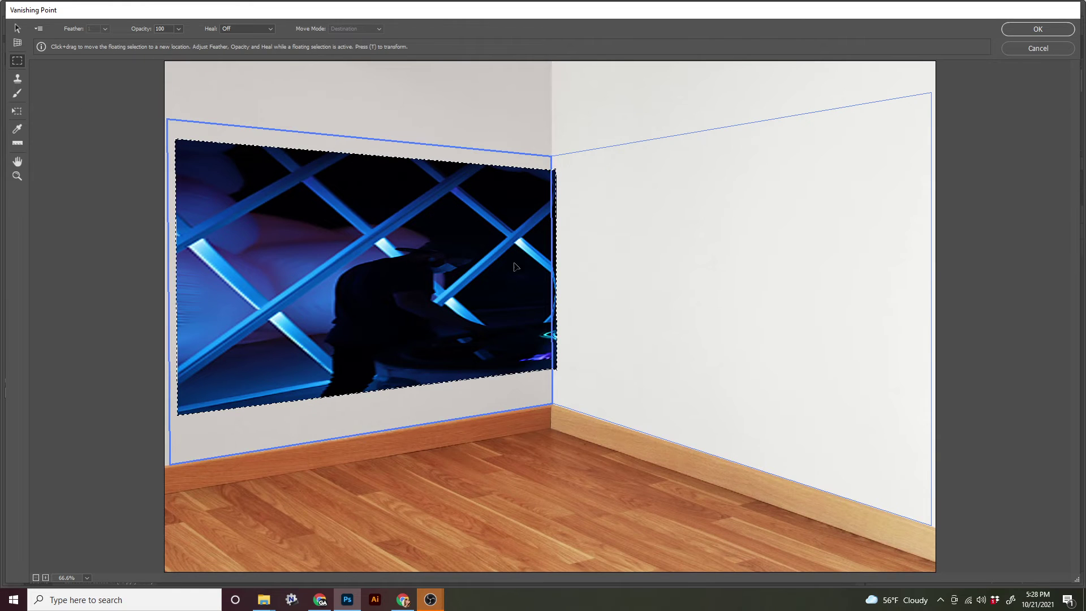
left_click_drag(434, 254, 807, 266)
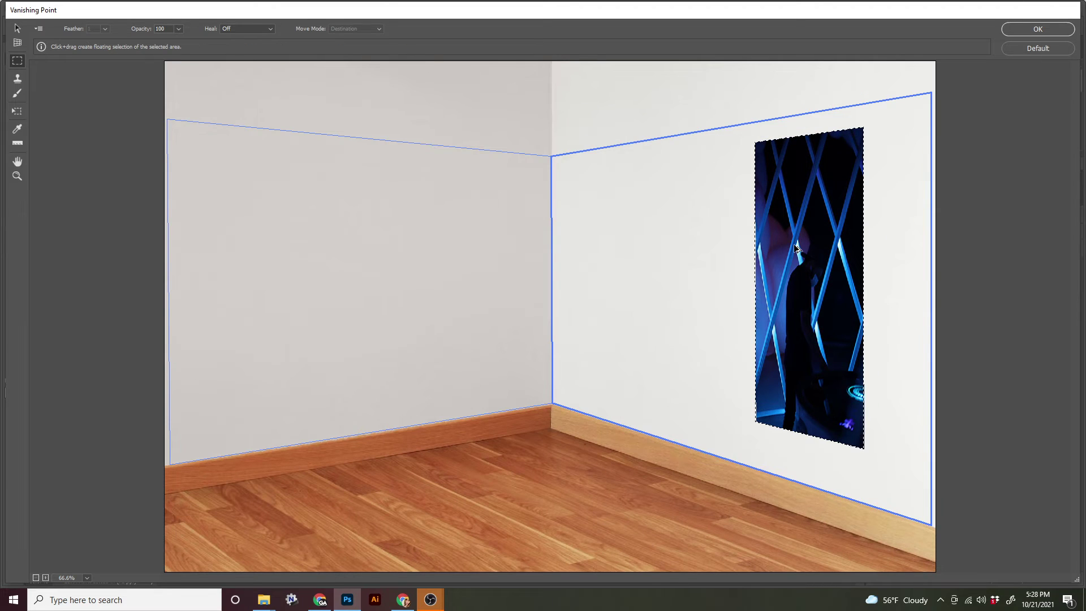
key("t")
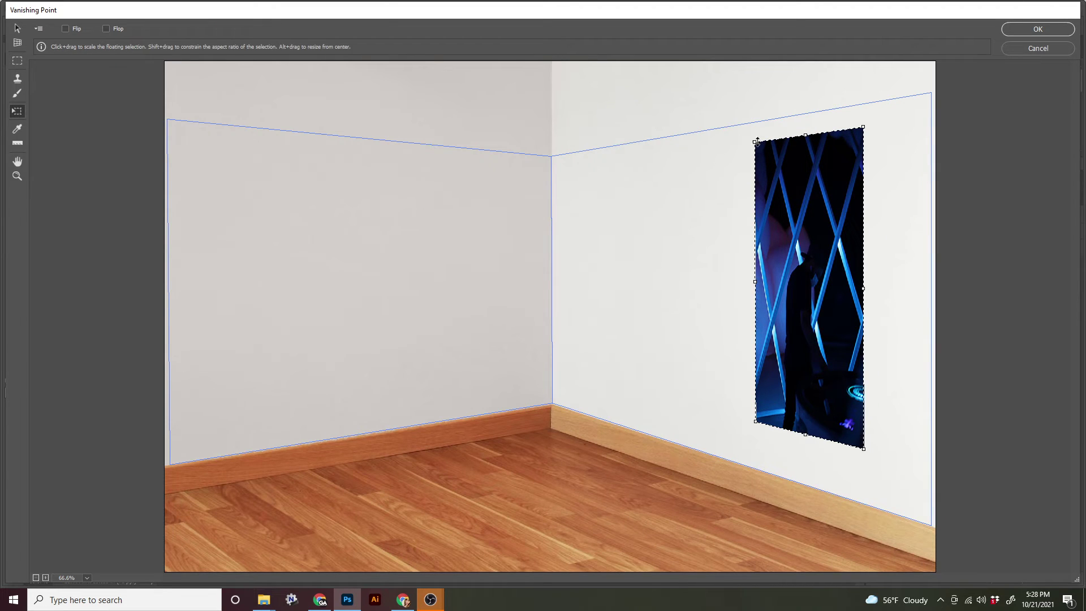
left_click_drag(805, 135, 813, 253)
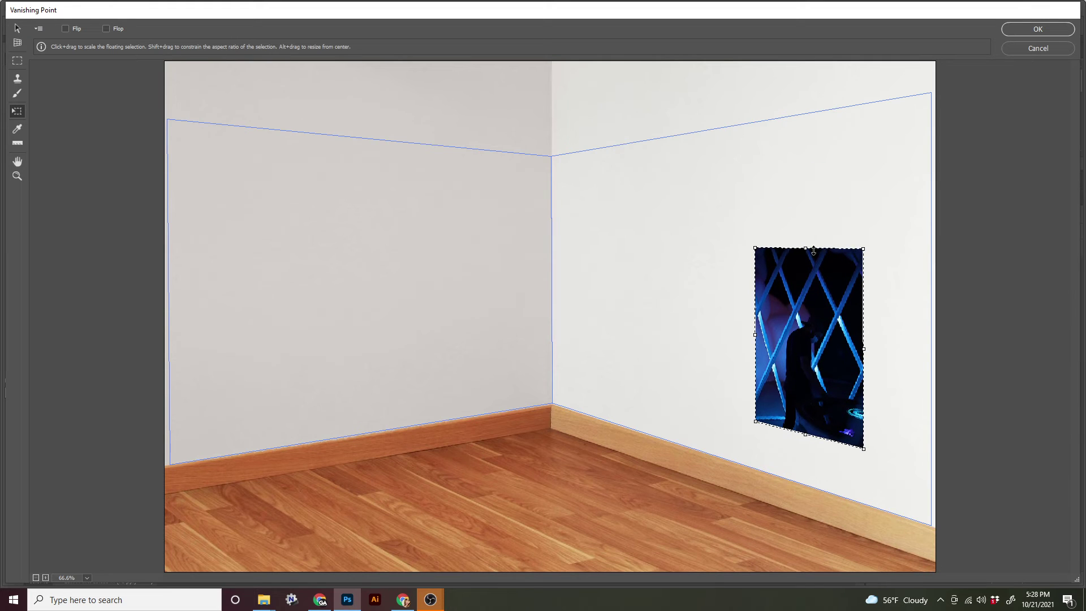
left_click_drag(809, 317, 475, 262)
left_click_drag(205, 286, 287, 238)
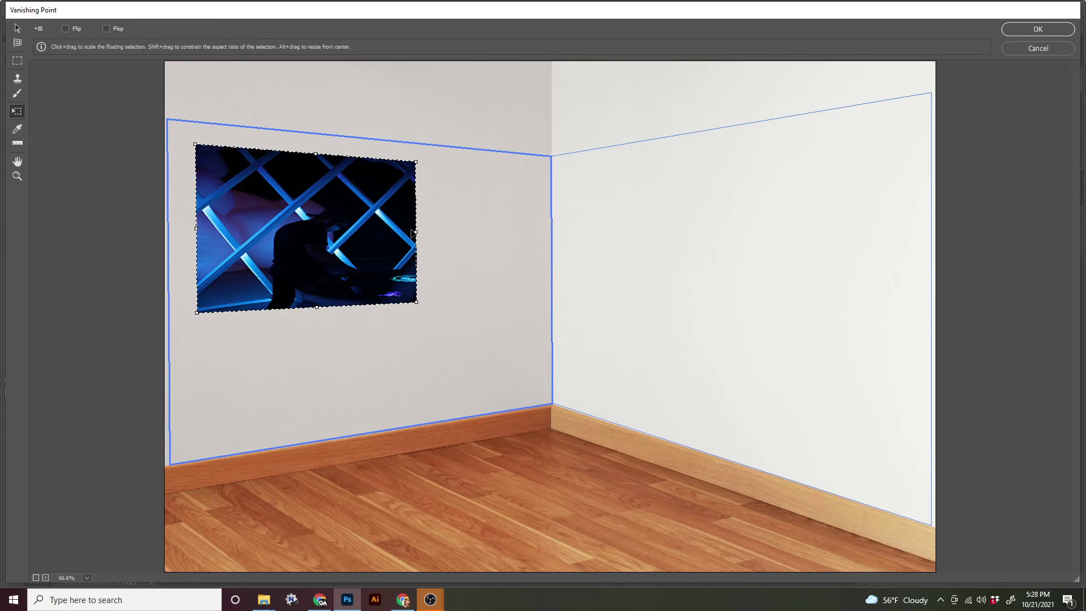
left_click_drag(413, 232, 238, 237)
left_click_drag(286, 297, 261, 270)
left_click(1061, 32)
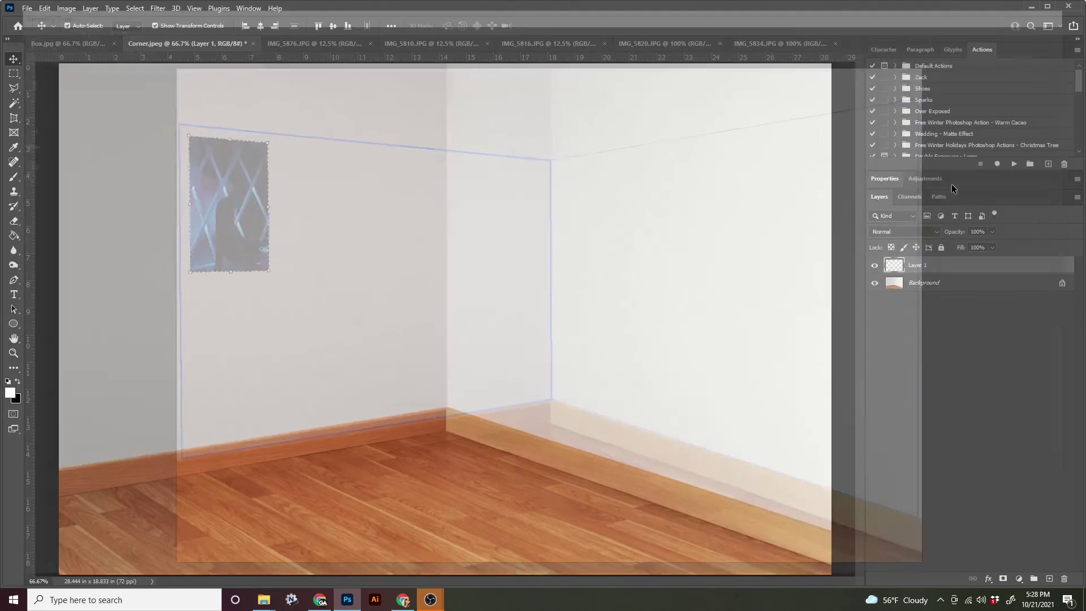
Step: Add an empty Layer 2 above Layer 1 and open the Vanishing Point filter
left_click(1050, 579)
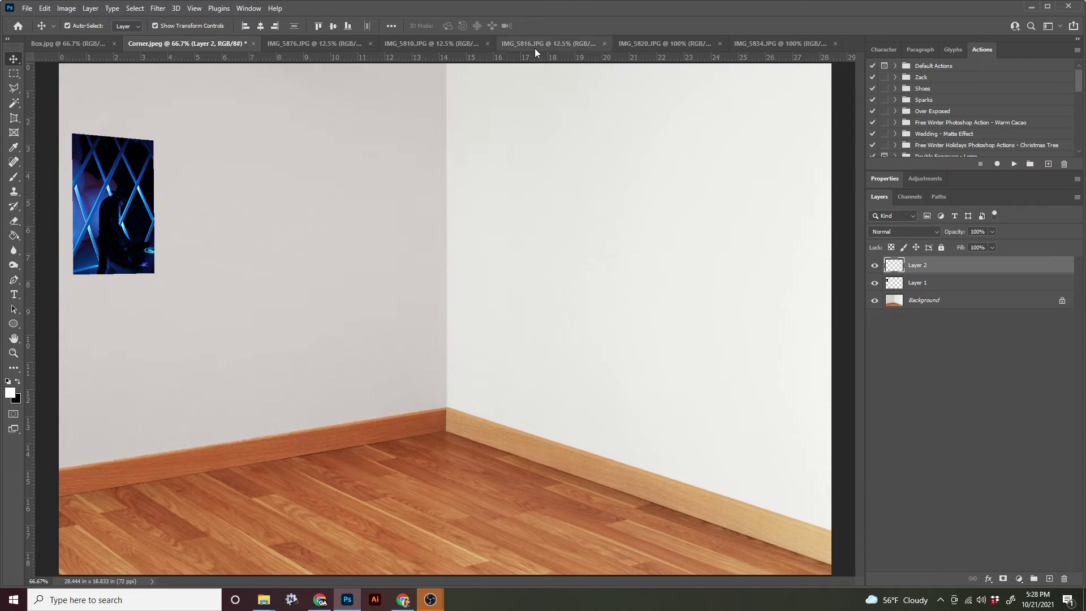
left_click(917, 283)
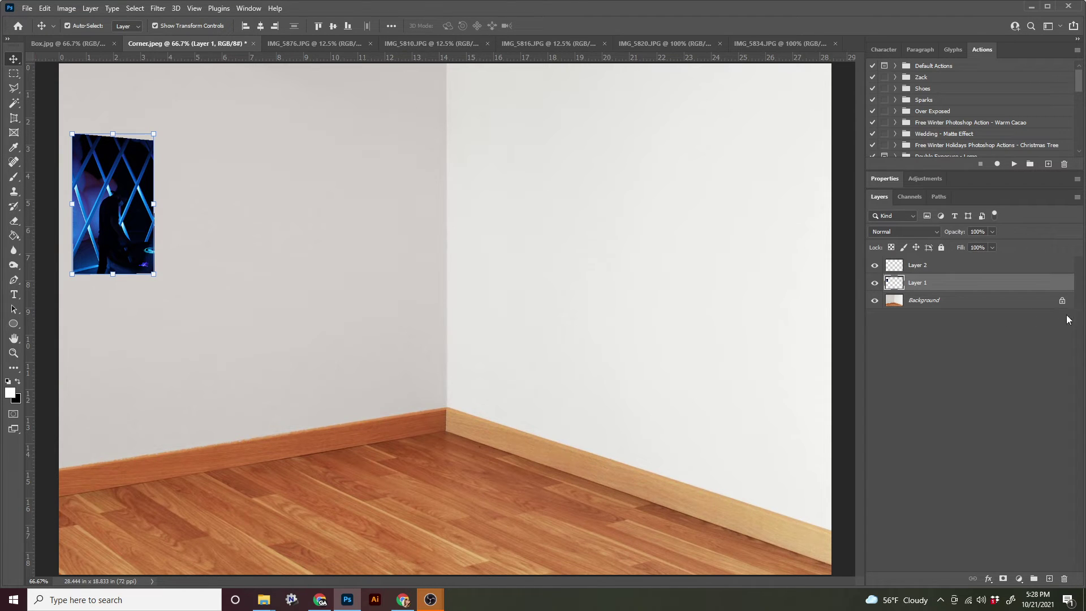
left_click(190, 9)
mouse_move(158, 8)
left_click(192, 124)
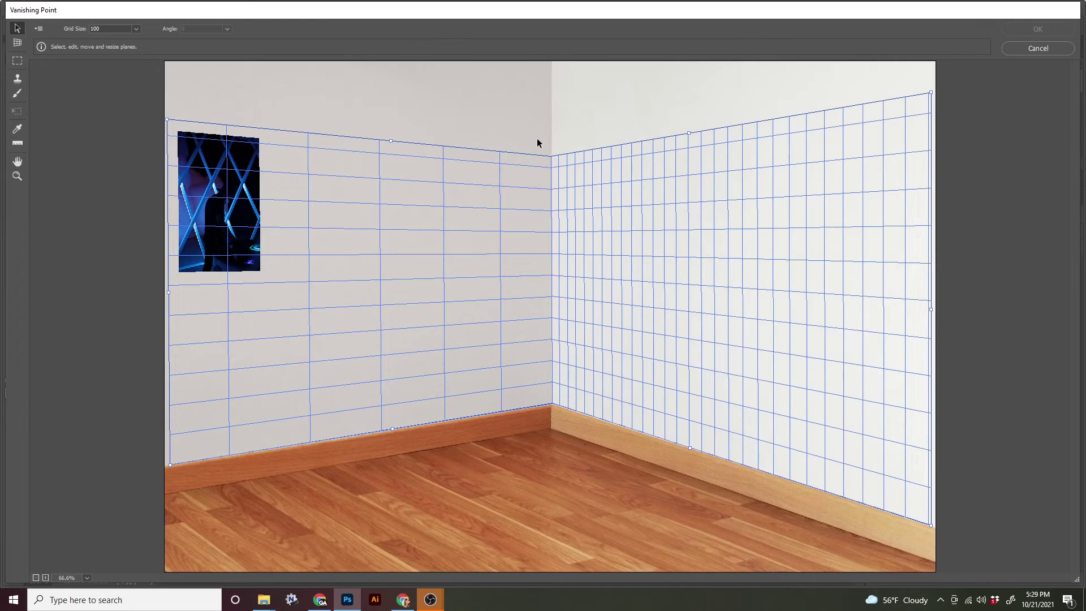
Step: Try and delete trial perspective planes, cancel the filter, and switch to IMG_5810.JPG
left_click(18, 43)
left_click(588, 206)
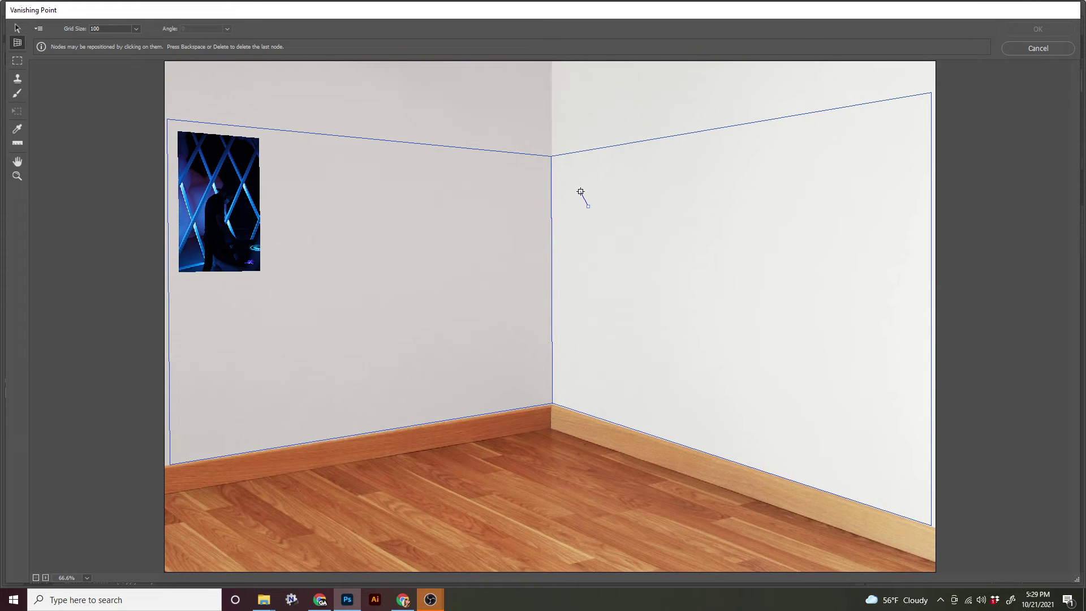
key("BackSpace")
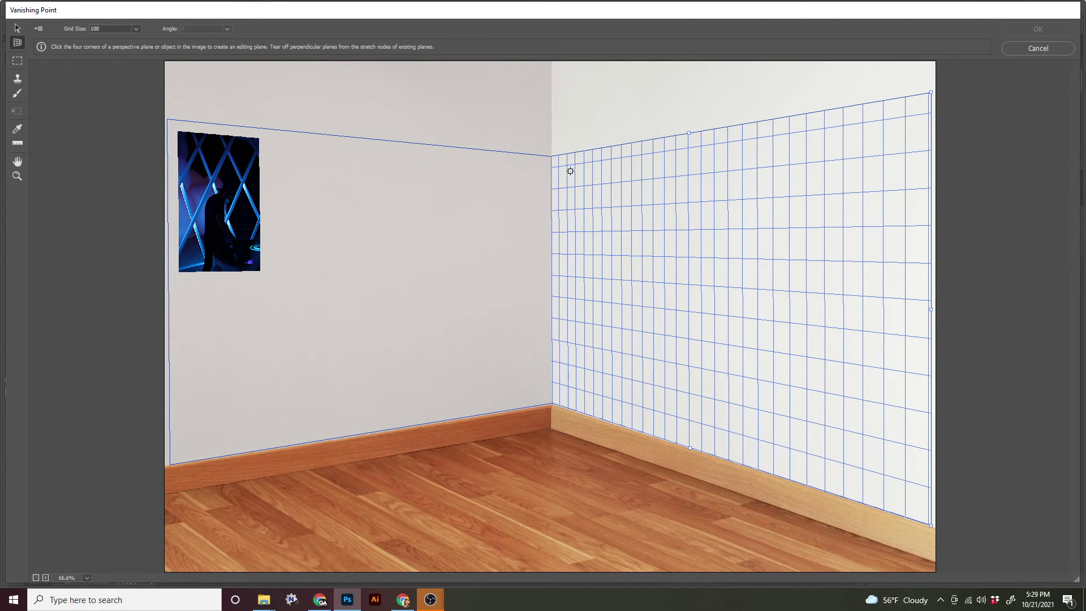
left_click_drag(689, 133, 592, 140)
key("BackSpace")
key("v")
left_click(1063, 48)
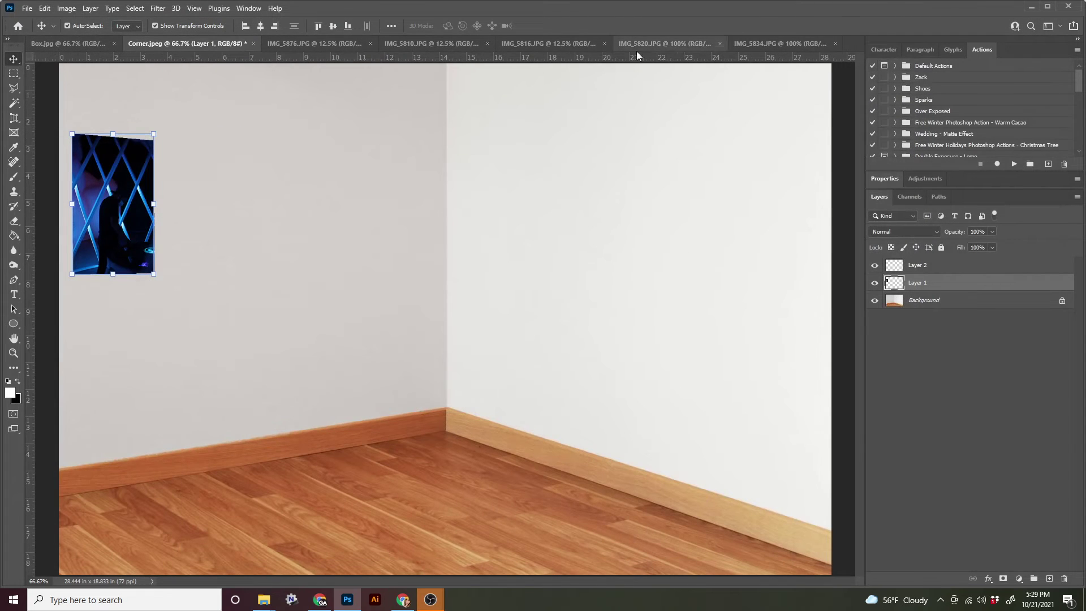
left_click(406, 45)
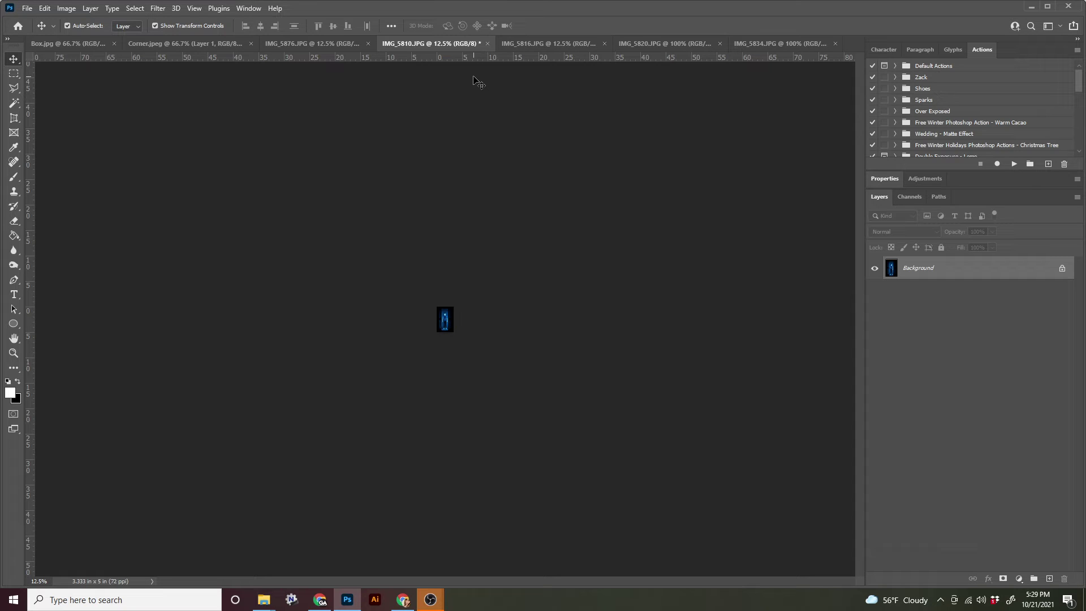
Step: Place the blue booth photo in perspective on the right wall on Layer 2
key("ctrl+t")
left_click_drag(484, 85, 266, 96)
left_click(936, 266)
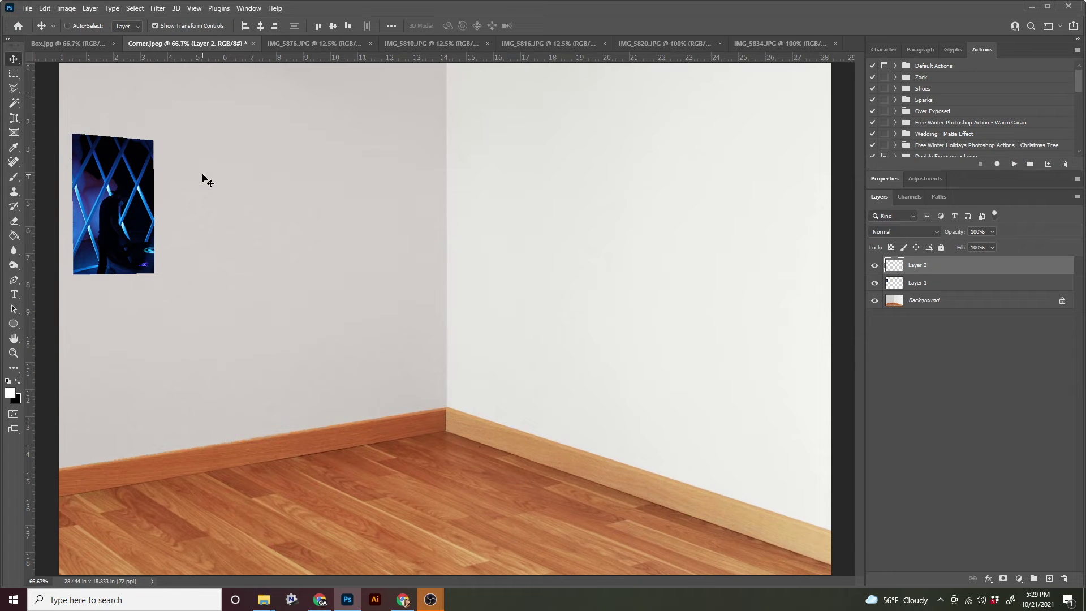
key("ctrl+alt+v")
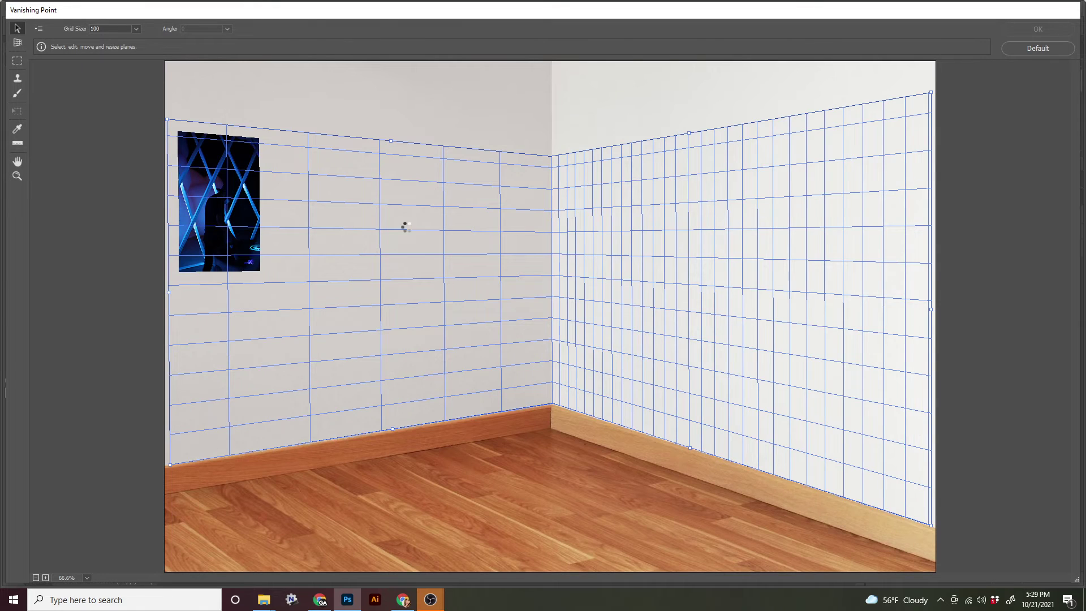
key("ctrl+v")
left_click_drag(215, 99, 903, 237)
left_click(1039, 33)
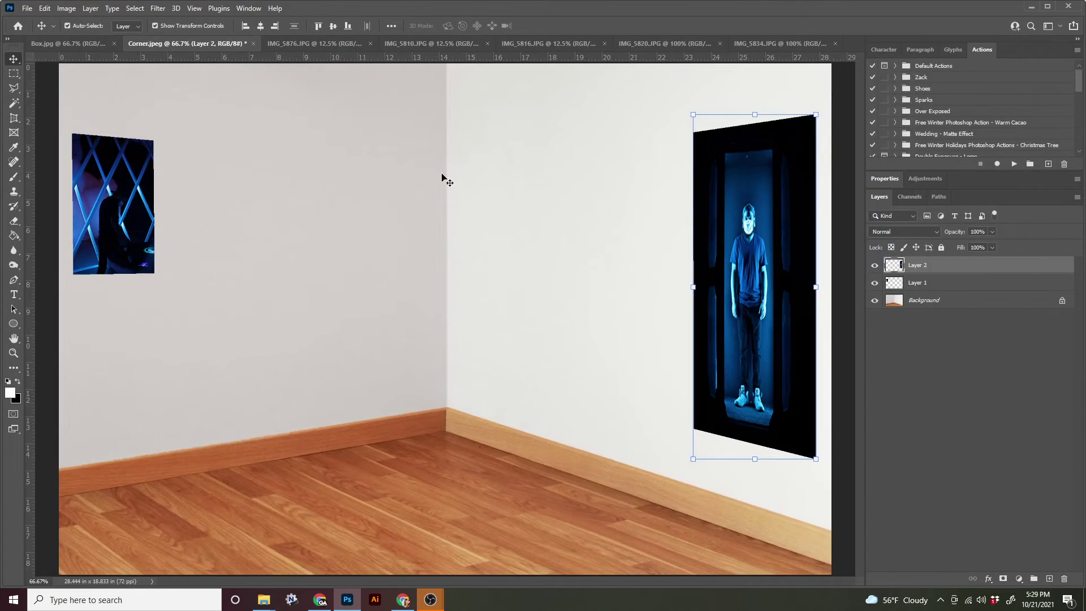
Step: Copy the whole IMG_5816.JPG purple corridor photo
left_click(549, 43)
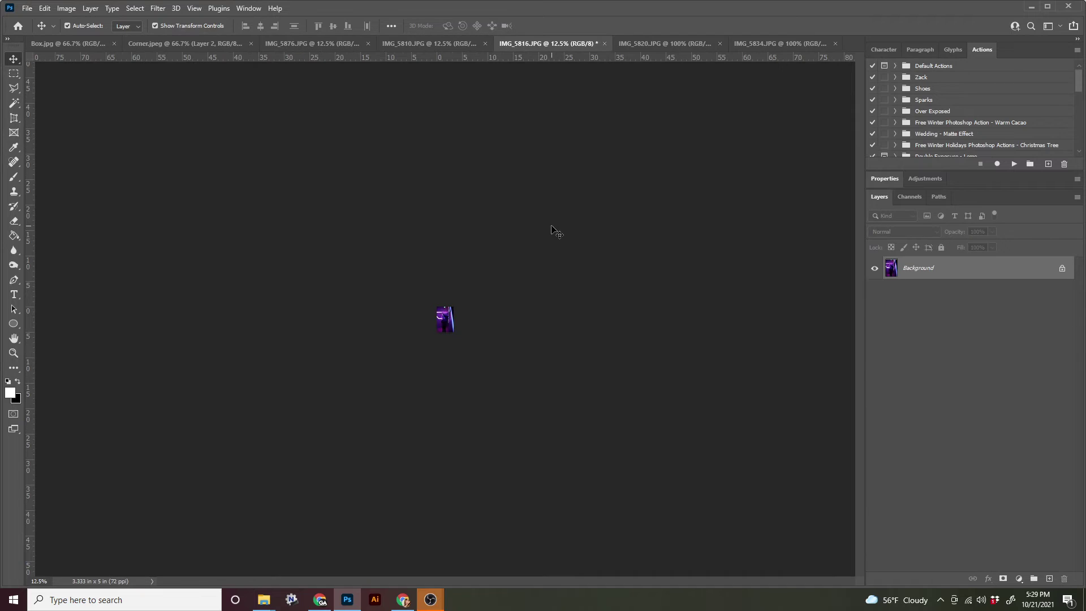
key("ctrl+a")
key("ctrl+c")
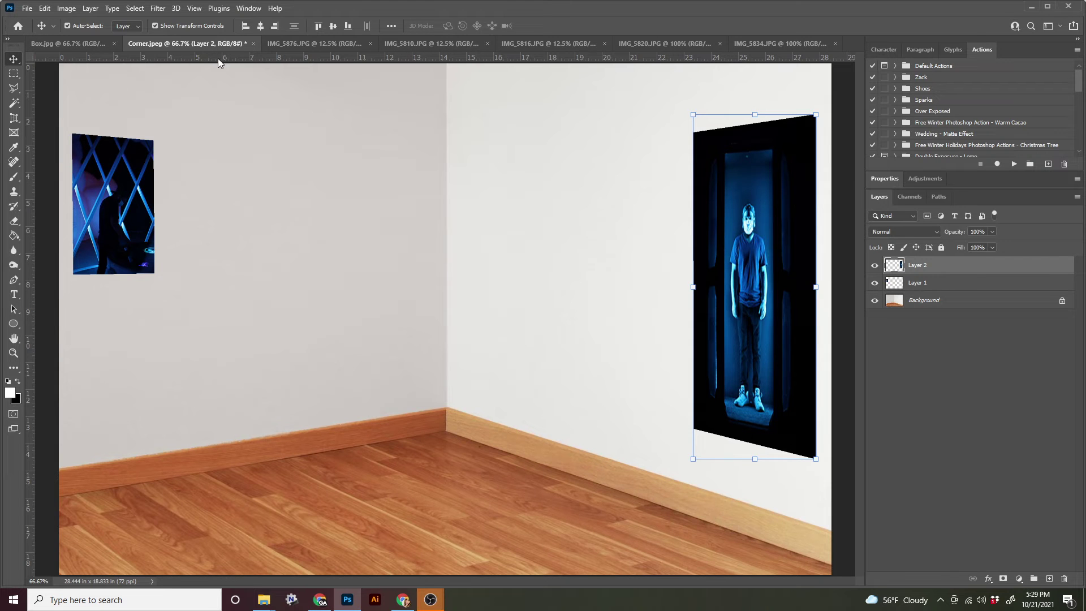
Step: Set the purple photo as a portrait panel on the left wall below the blue photo
key("ctrl")
key("ctrl+alt+v")
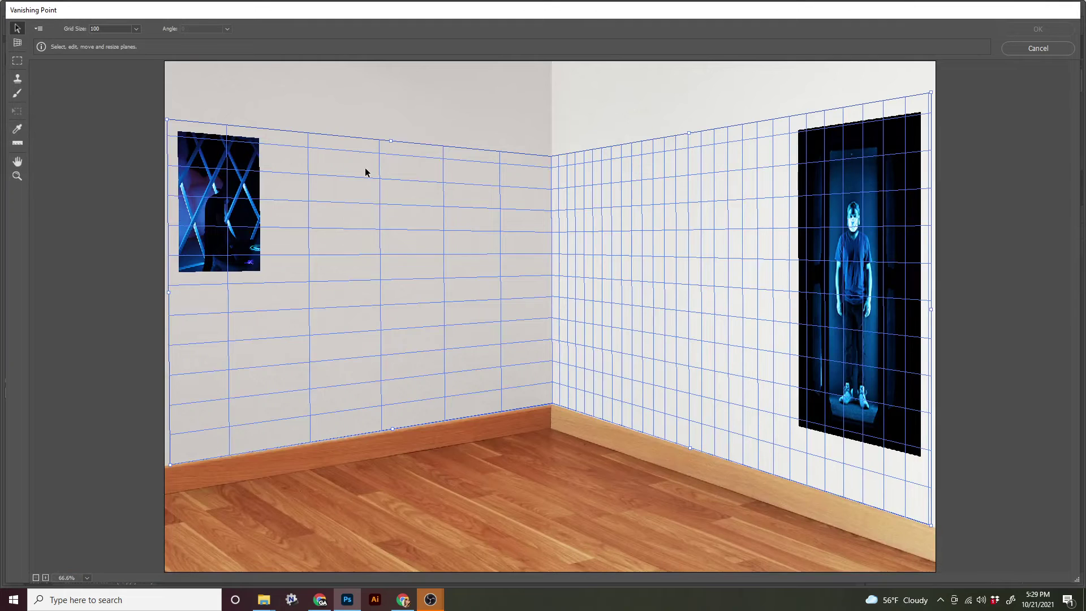
key("ctrl+v")
left_click_drag(215, 187, 510, 218)
key("t")
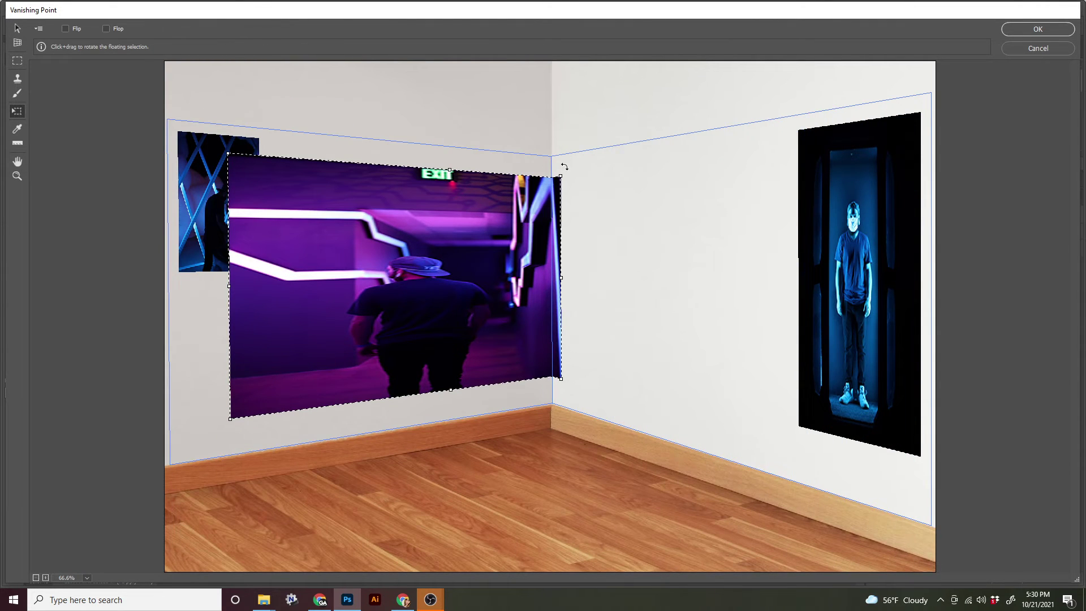
left_click_drag(561, 172, 247, 265)
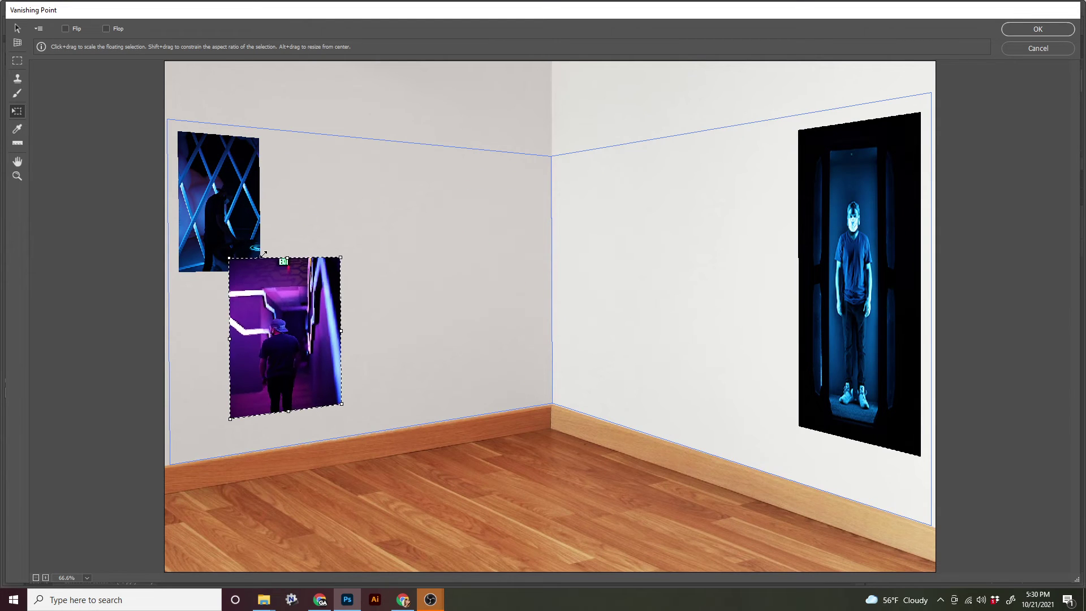
mouse_move(300, 334)
left_mouse_down()
mouse_move(302, 367)
mouse_move(304, 352)
left_mouse_up()
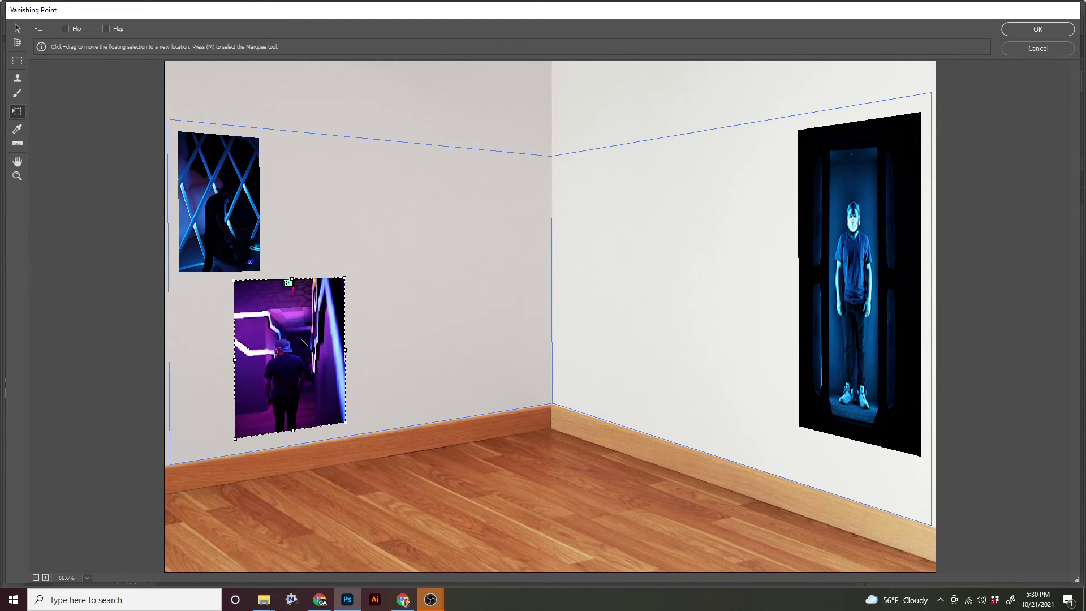
left_click(1037, 29)
Step: Place the IMG_5820 console photo as a narrow panel beside the booth photo on the right wall
left_click(651, 41)
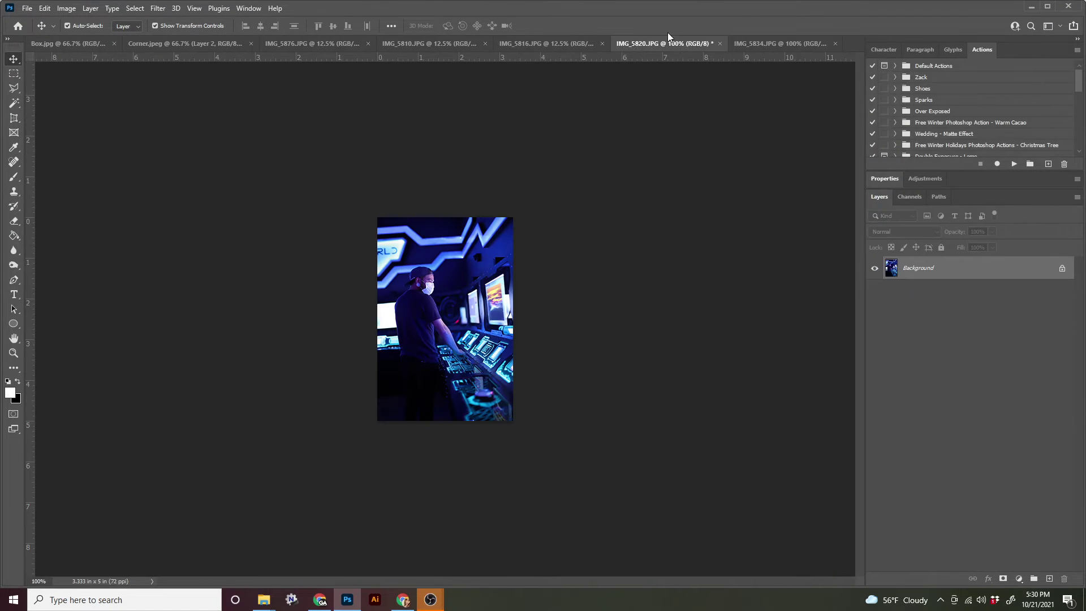
key("ctrl+a")
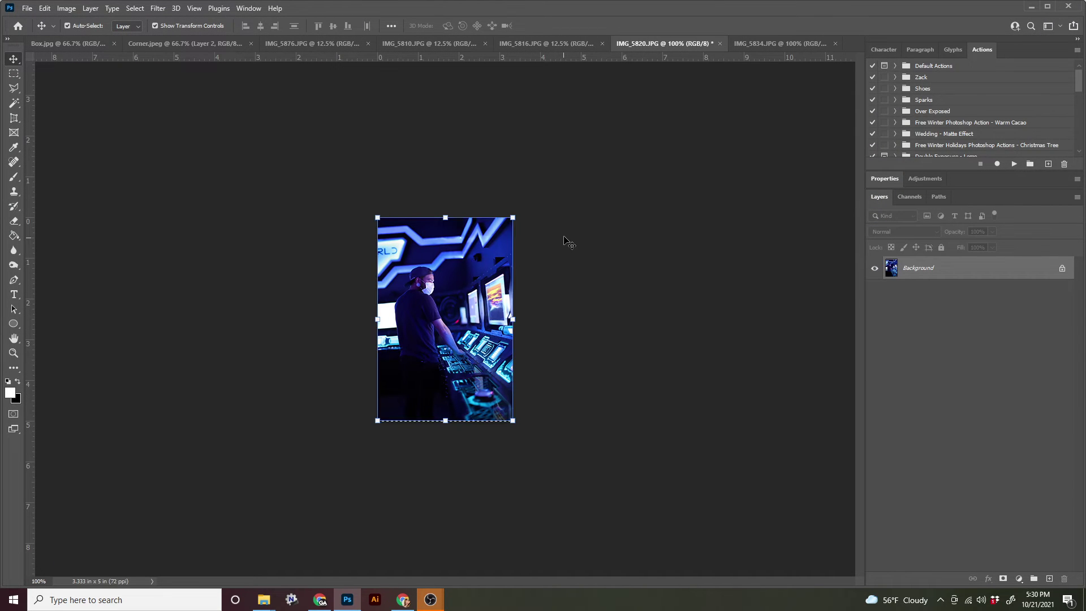
left_click(177, 43)
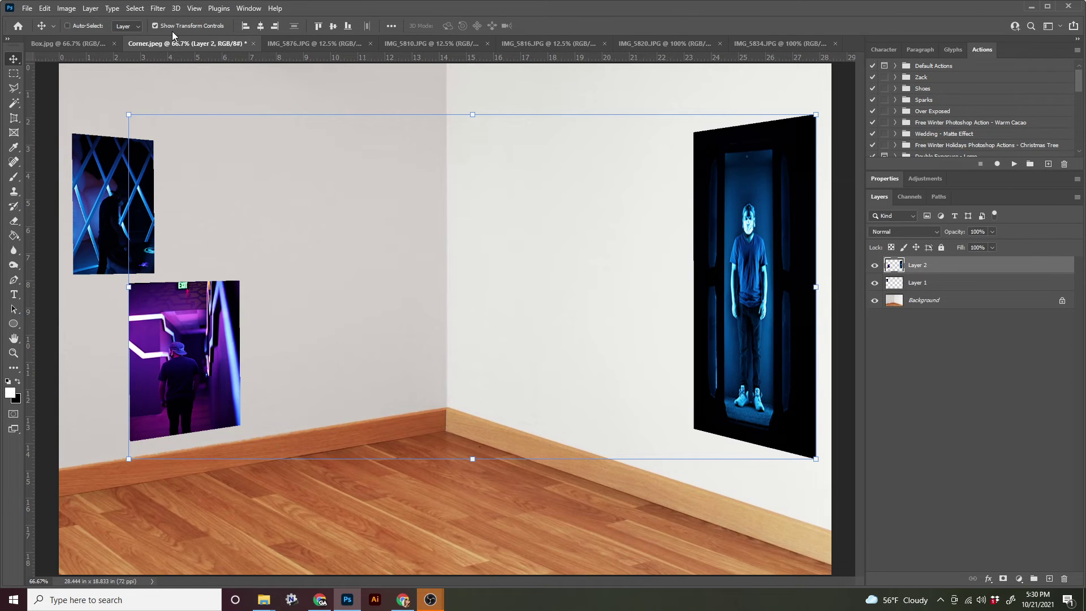
key("alt+ctrl+v")
key("ctrl+v")
left_click_drag(218, 173, 459, 226)
key("t")
left_click_drag(215, 146, 478, 219)
left_click_drag(506, 269, 673, 267)
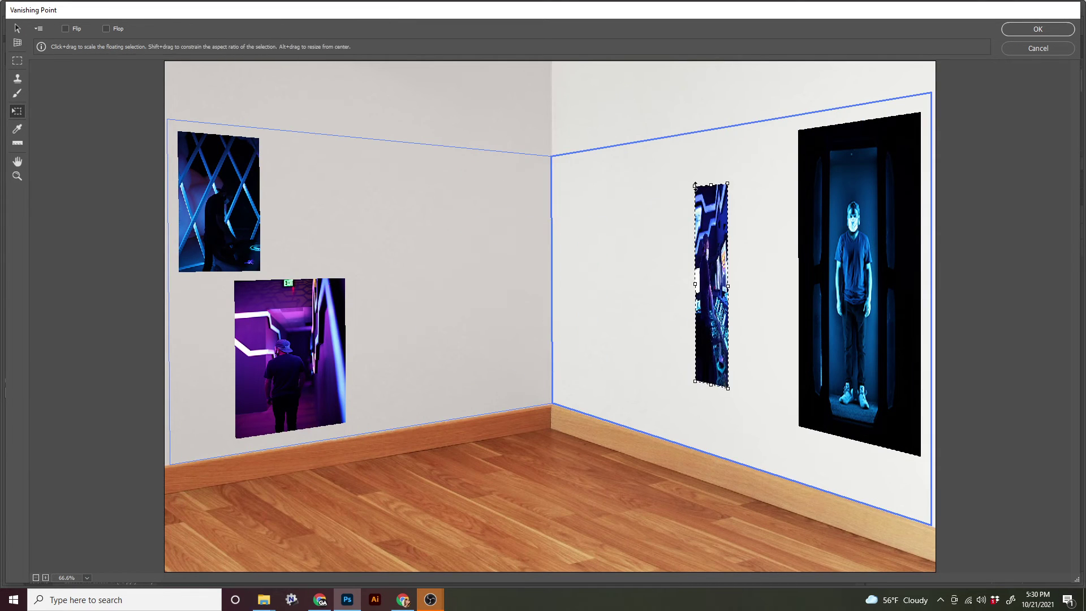
left_click_drag(708, 304, 738, 344)
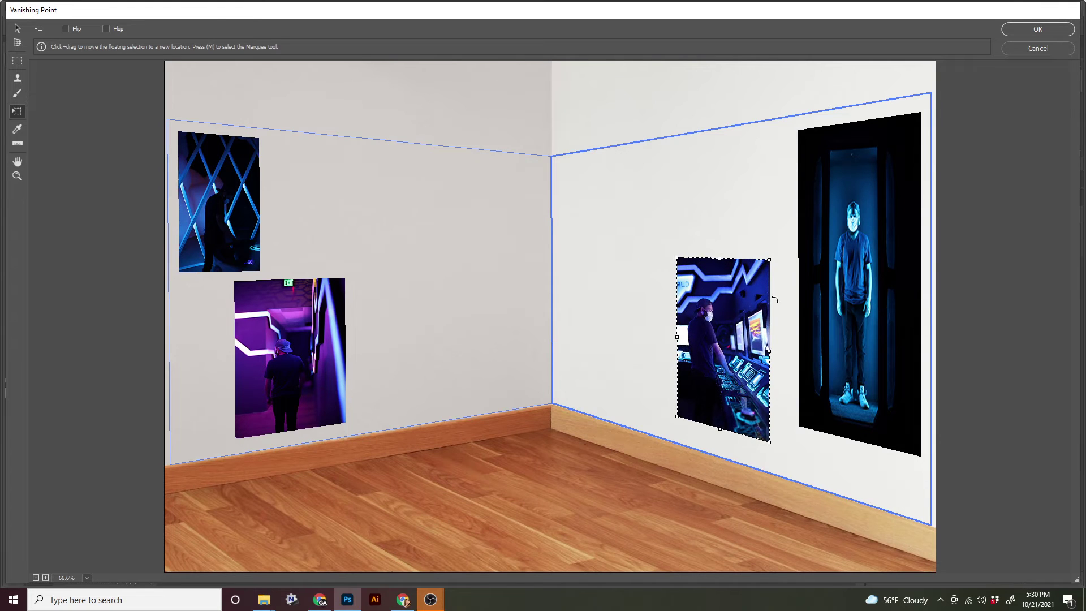
left_click(1027, 32)
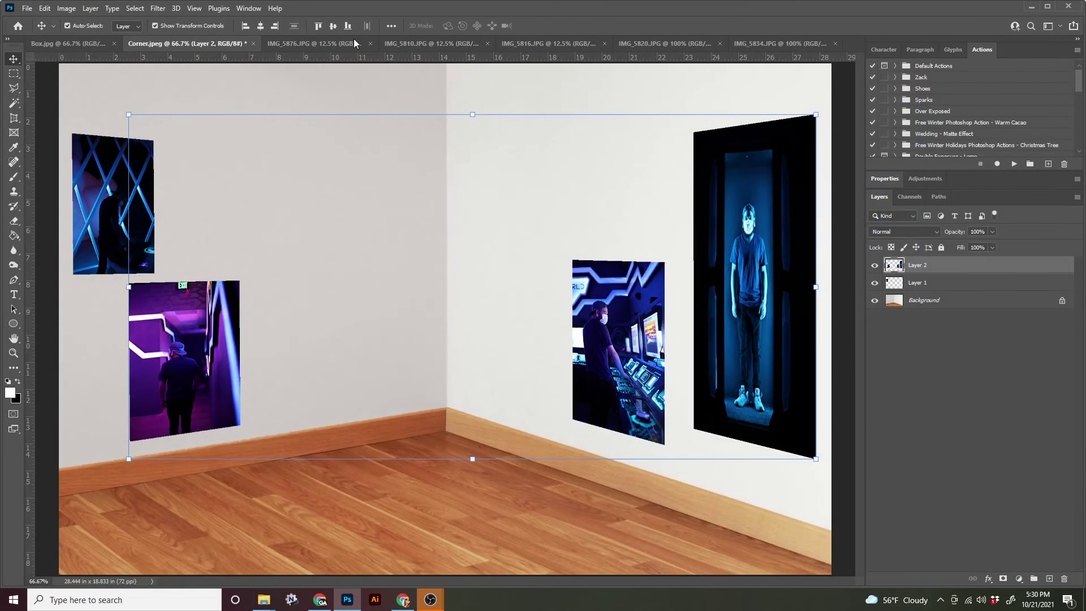
Step: Place the IMG_5834 light-strands photo as a narrow panel mid-left wall in perspective
left_click(744, 46)
key("ctrl+a")
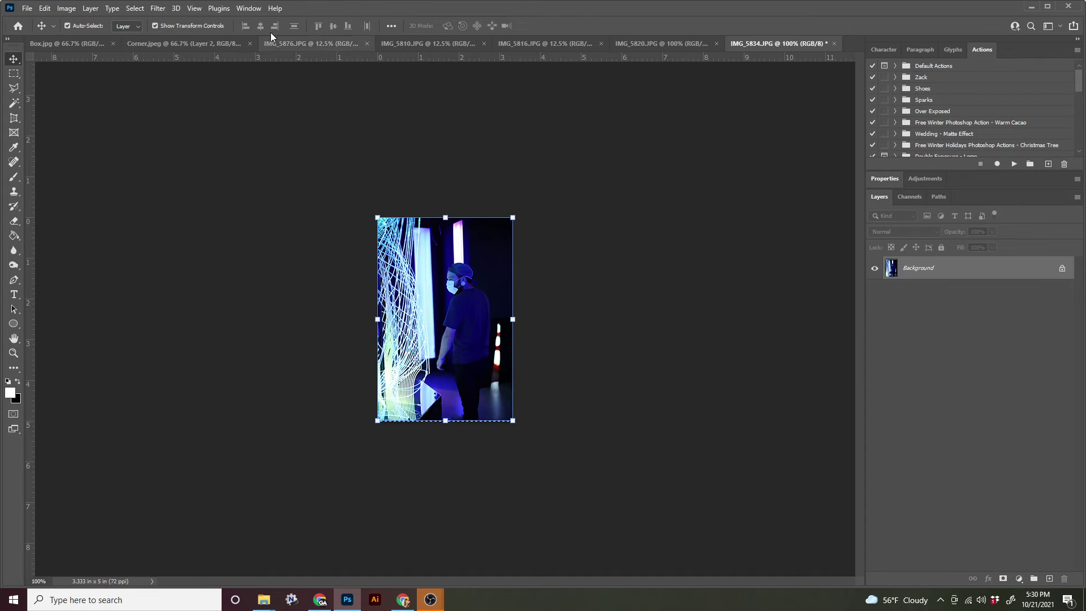
left_click(147, 44)
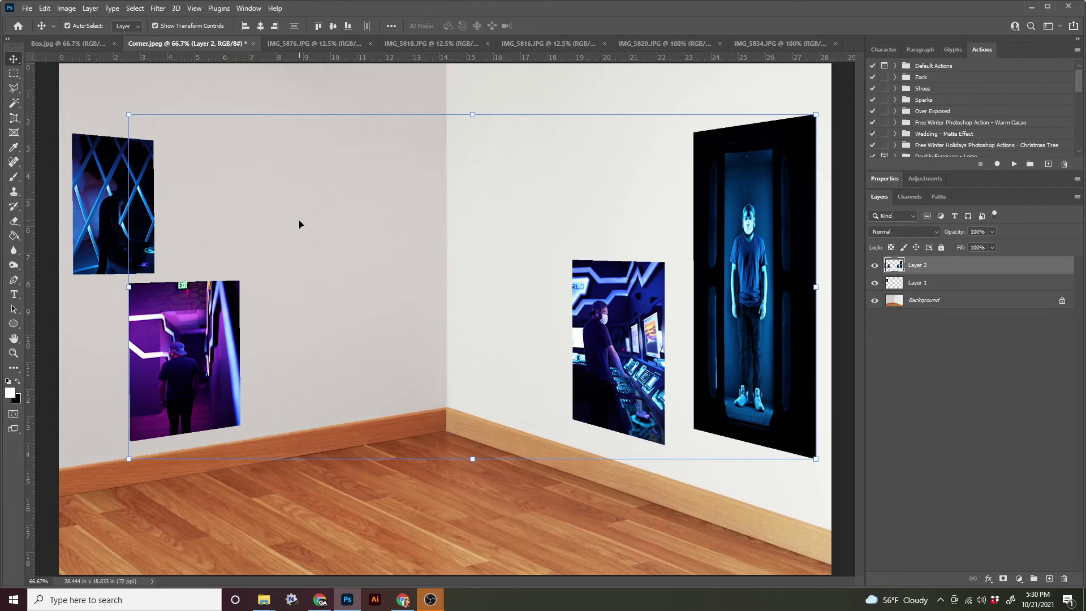
key("ctrl")
key("ctrl+alt+v")
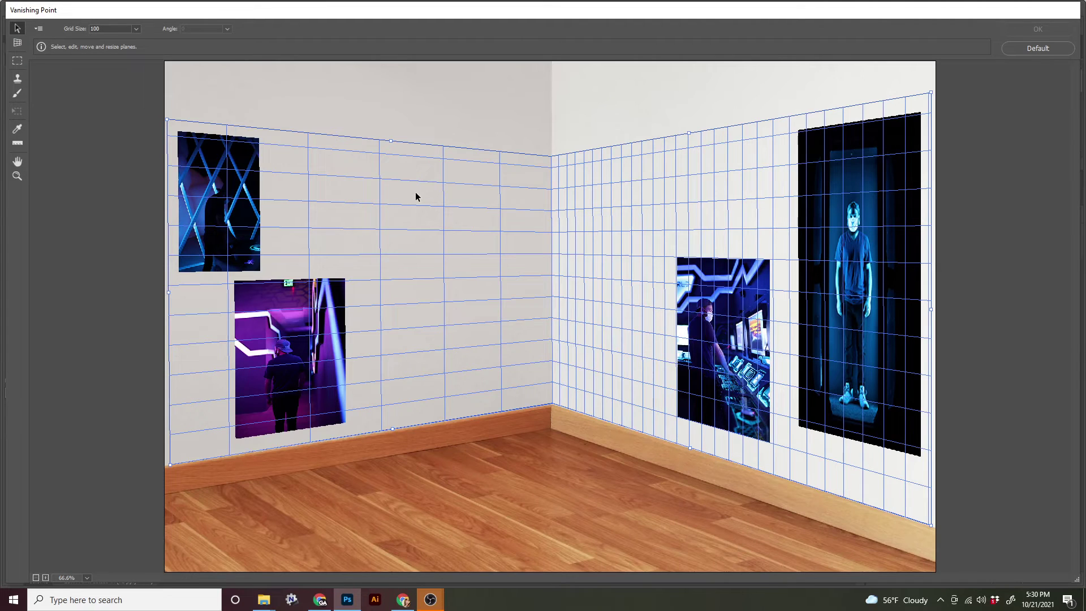
key("m")
key("ctrl+v")
left_click_drag(416, 196, 582, 235)
key("t")
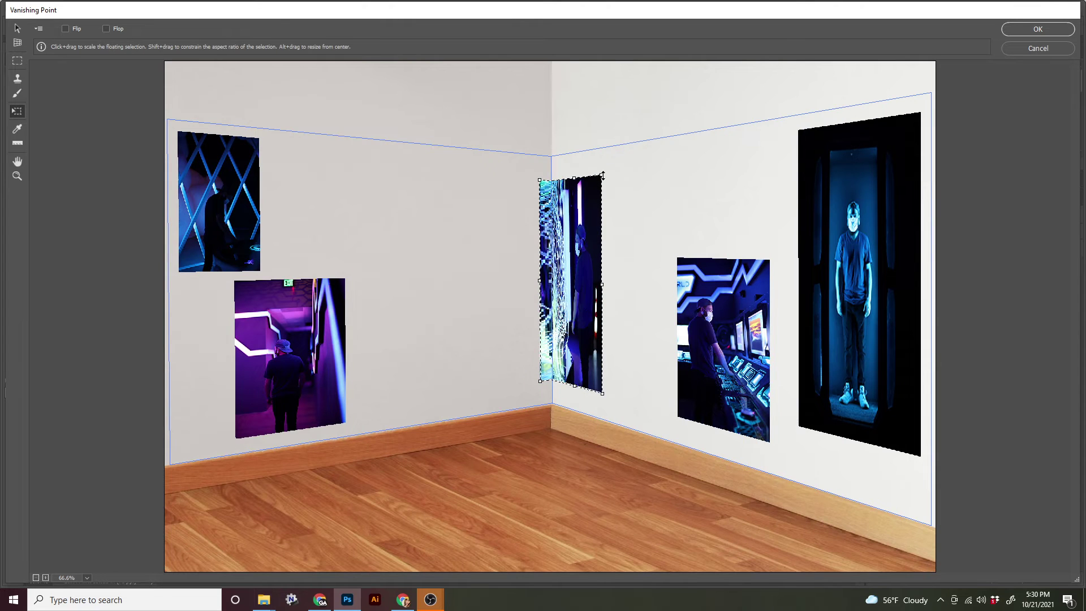
left_click_drag(603, 177, 562, 156)
left_click_drag(562, 225, 473, 260)
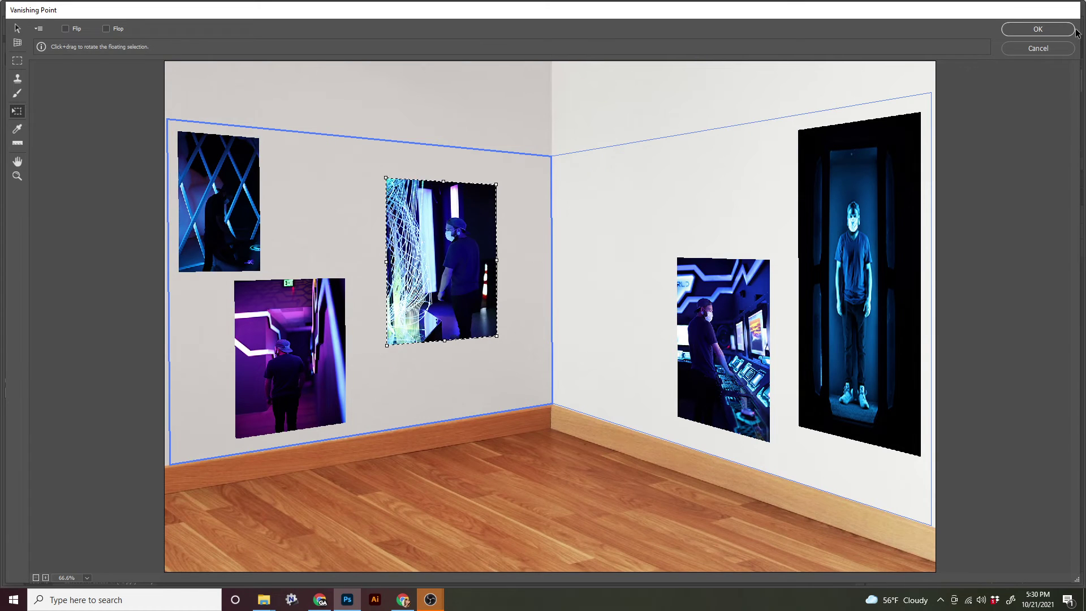
left_click(1053, 28)
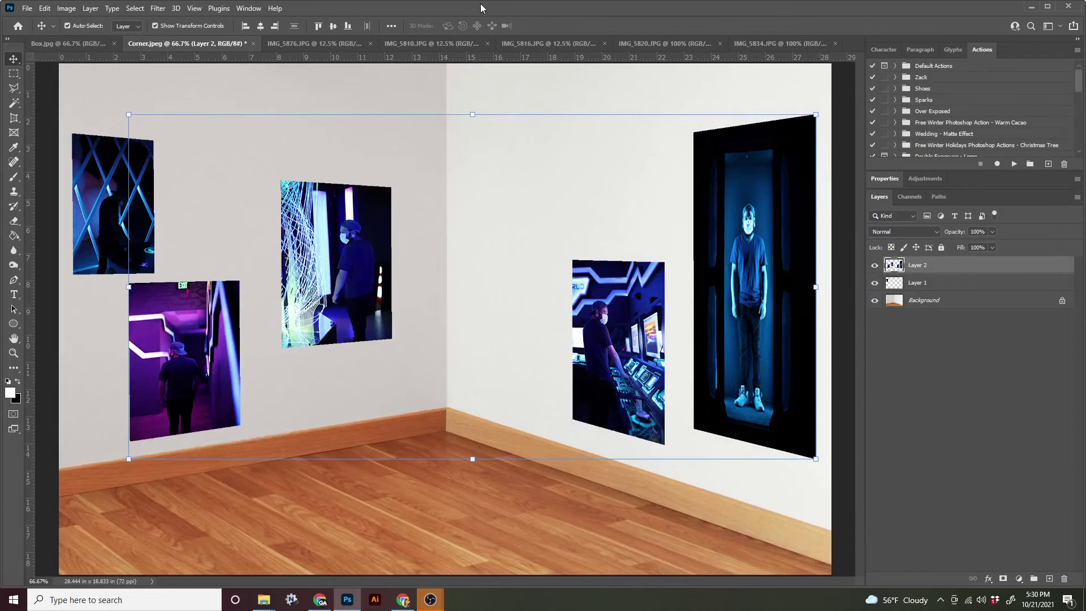
left_click(890, 351)
left_click(920, 267)
left_click(908, 283)
left_click(907, 272)
left_click(922, 283)
left_click(920, 266)
left_click(921, 281)
left_click(920, 272)
Step: Save the mockup as Corner.psd in Desktop > Lessons & Tutorials > perspective folder
left_click(27, 9)
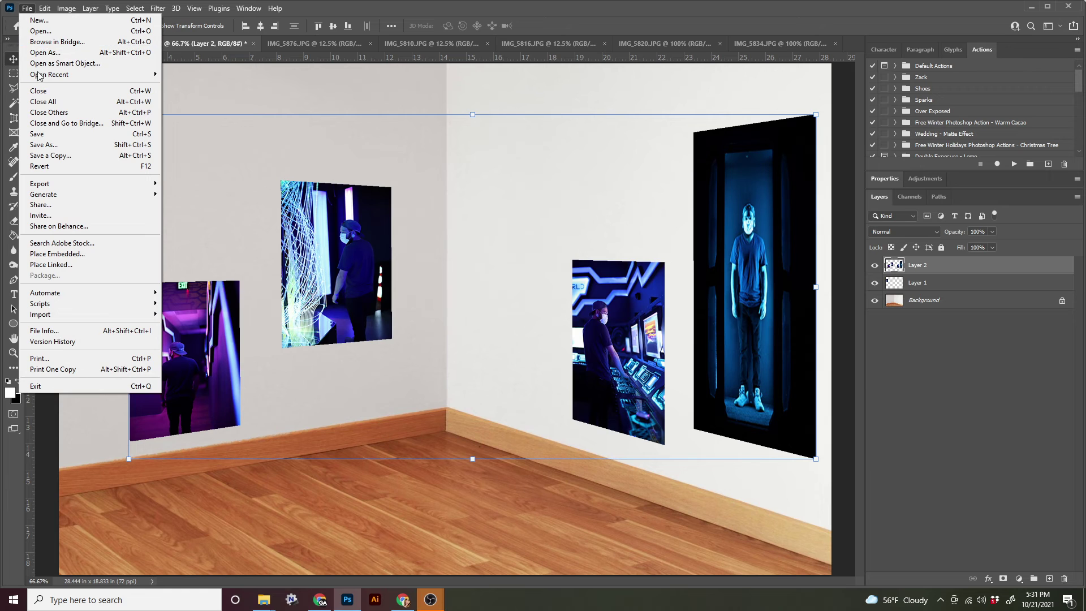
left_click(68, 145)
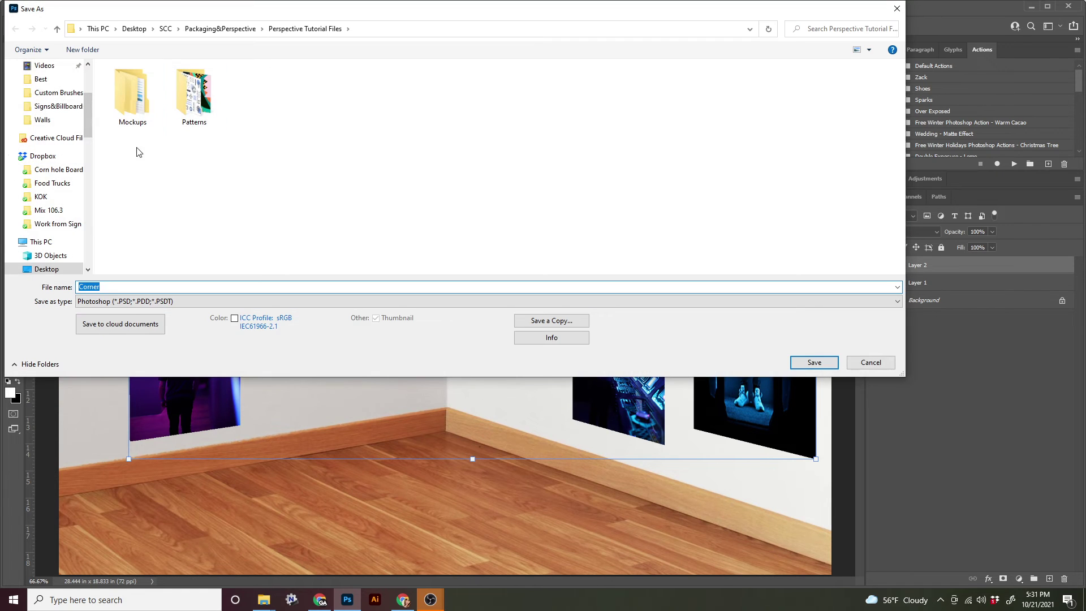
scroll(35, 70, "up", 3)
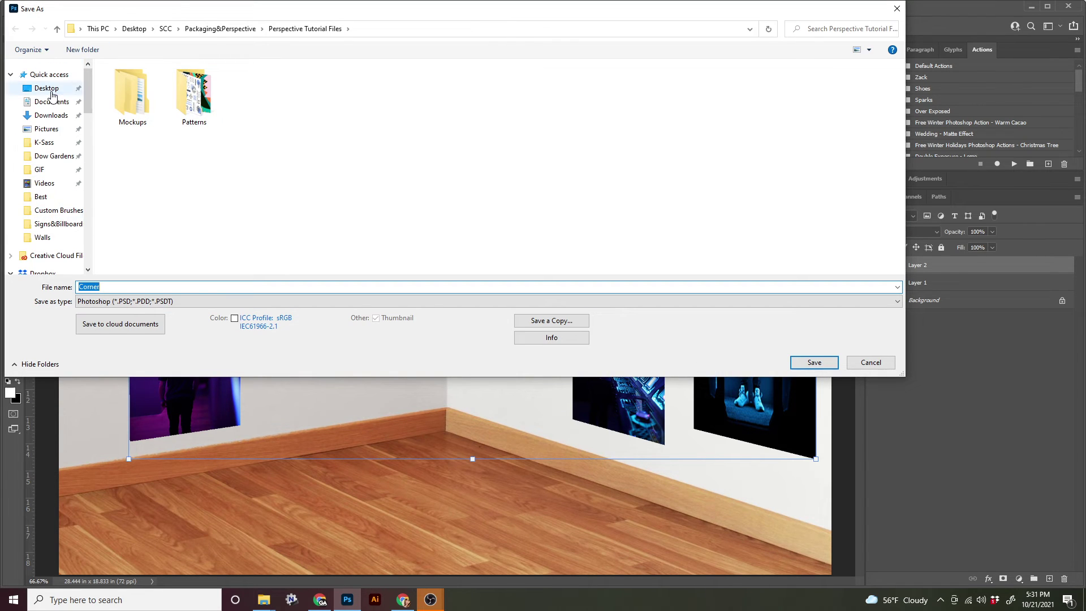
left_click(46, 88)
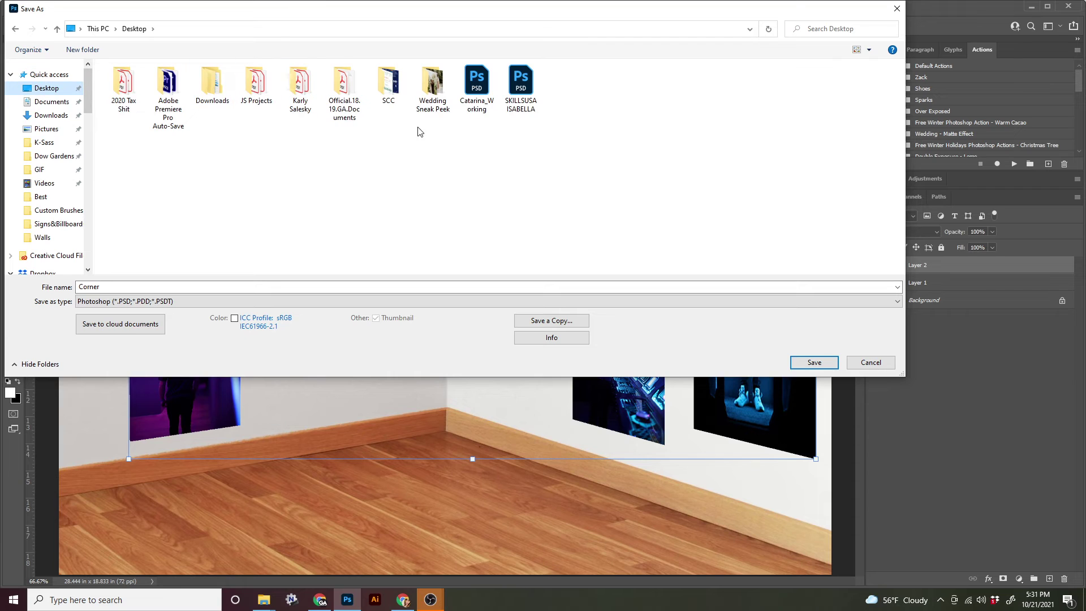
double_click(300, 87)
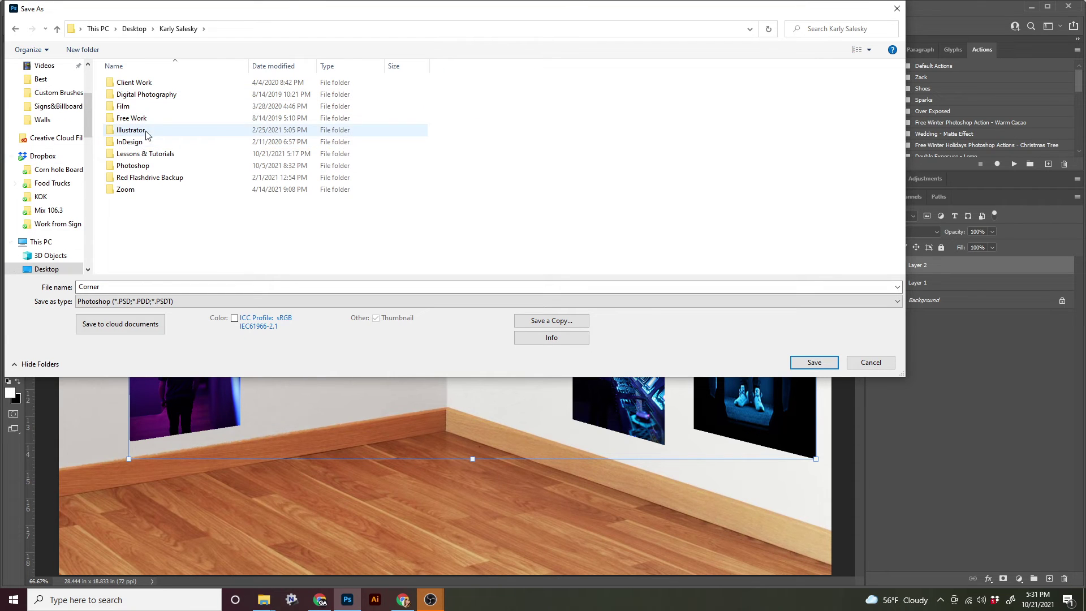
double_click(146, 153)
double_click(136, 85)
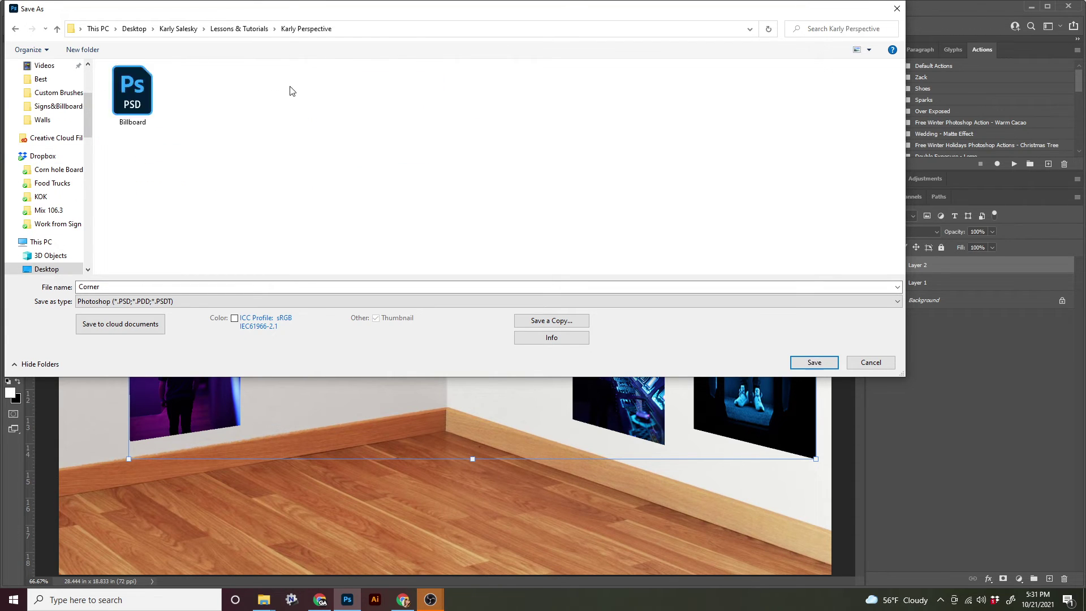
left_click(815, 362)
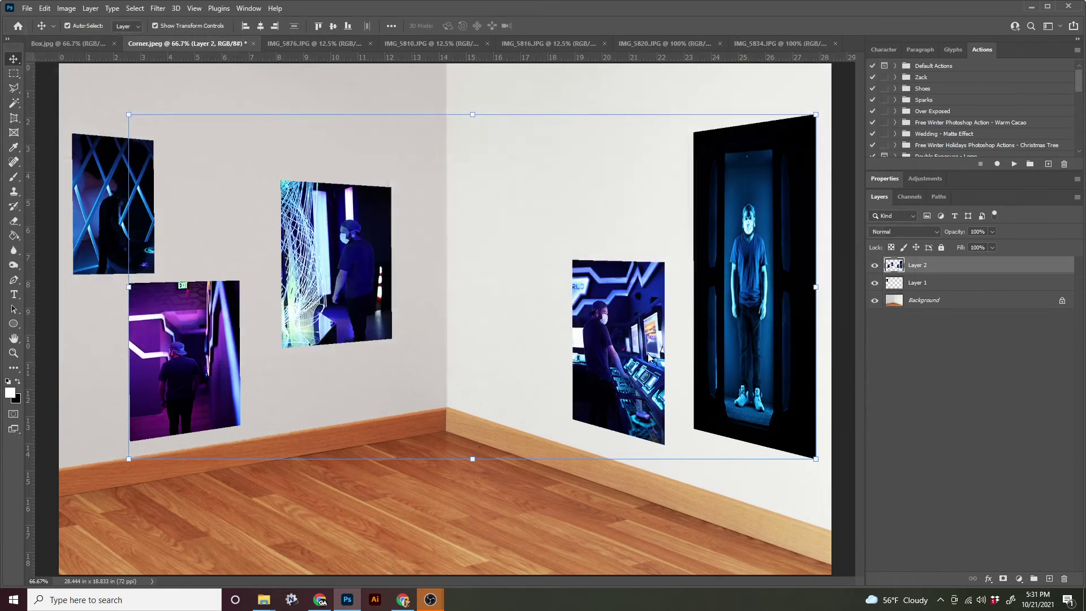
Step: Confirm compatibility, close Corner.psd, and close IMG_5834, IMG_5820, IMG_5816 and IMG_5810 unsaved
left_click(668, 172)
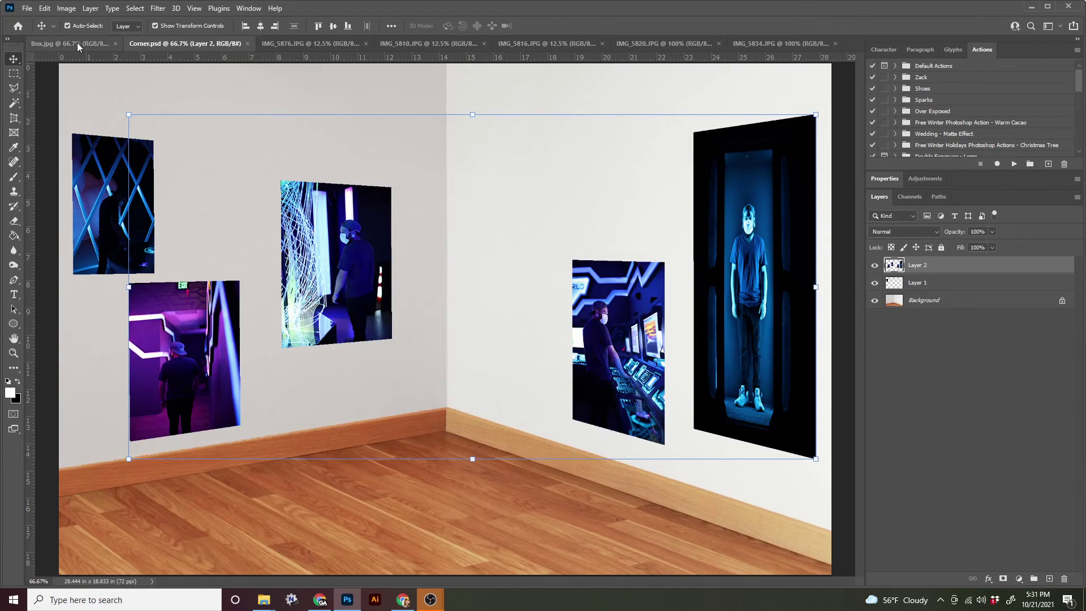
left_click(247, 43)
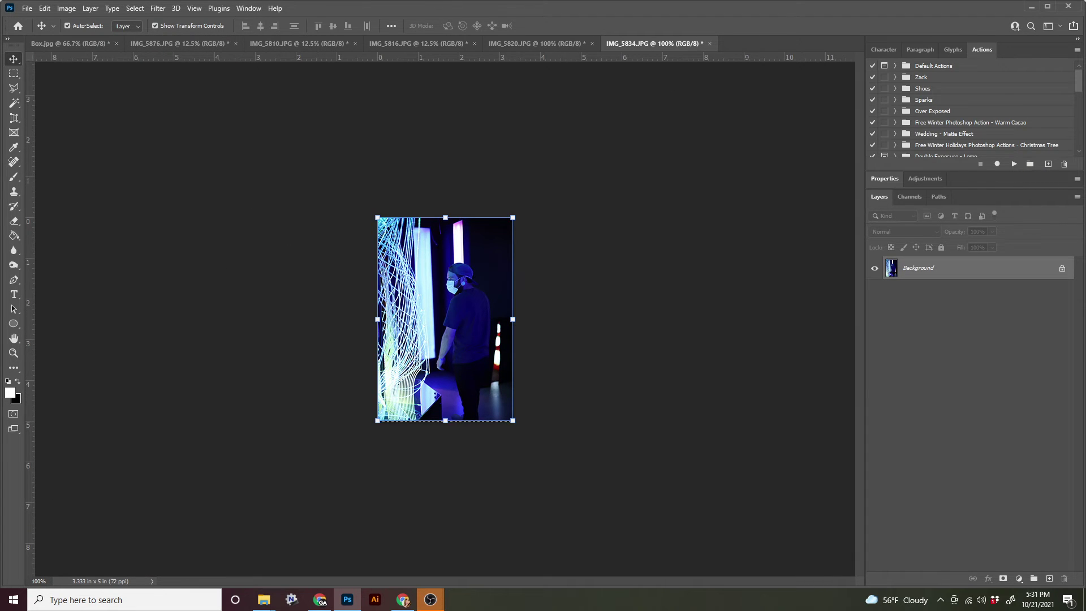
key("ctrl+w")
left_click(315, 153)
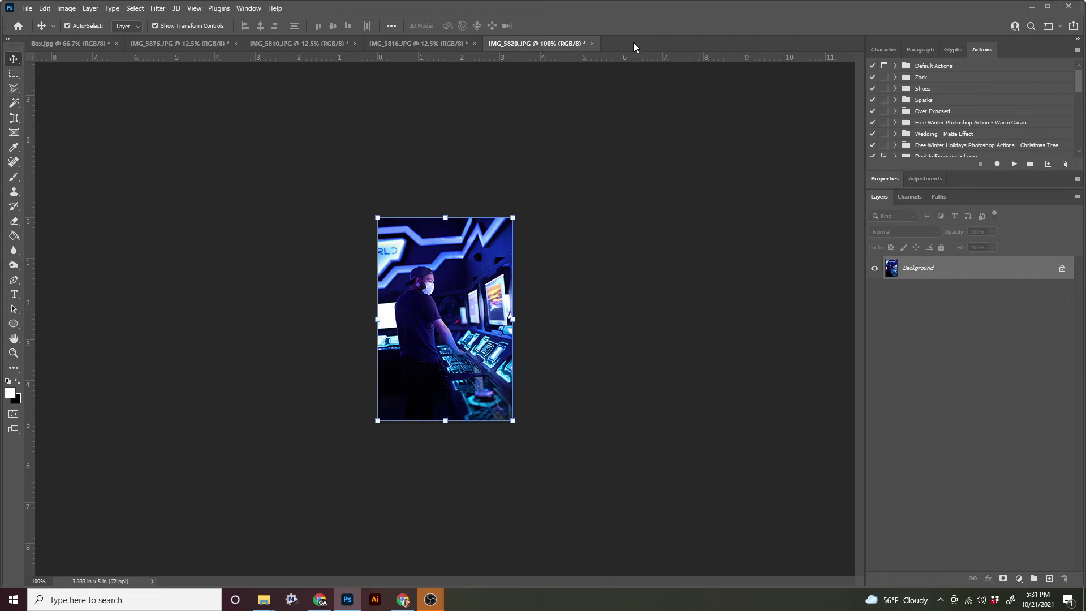
left_click(592, 44)
left_click(315, 153)
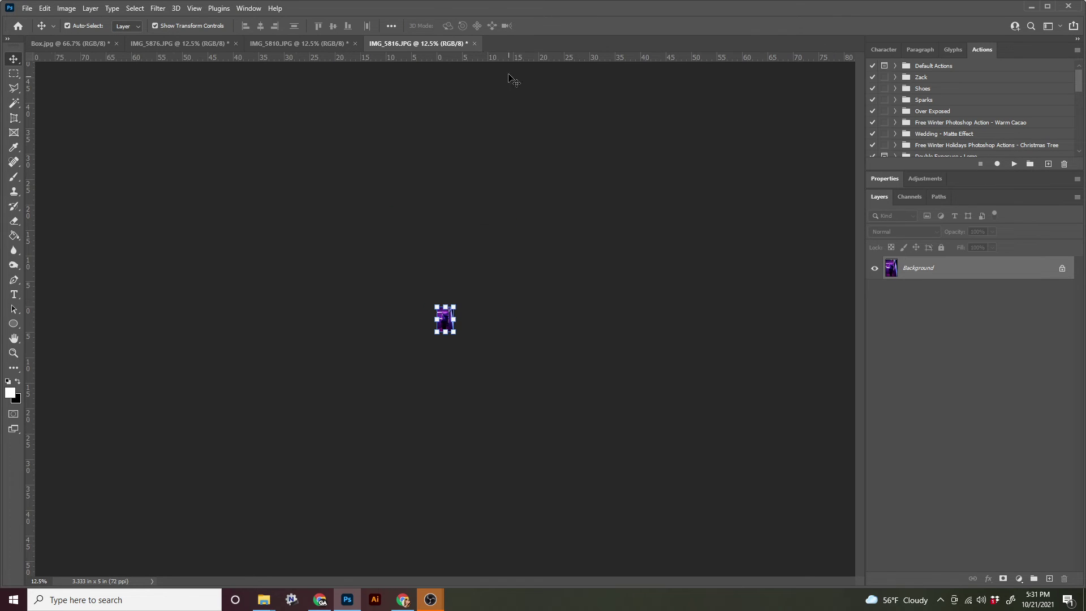
left_click(474, 44)
left_click(316, 153)
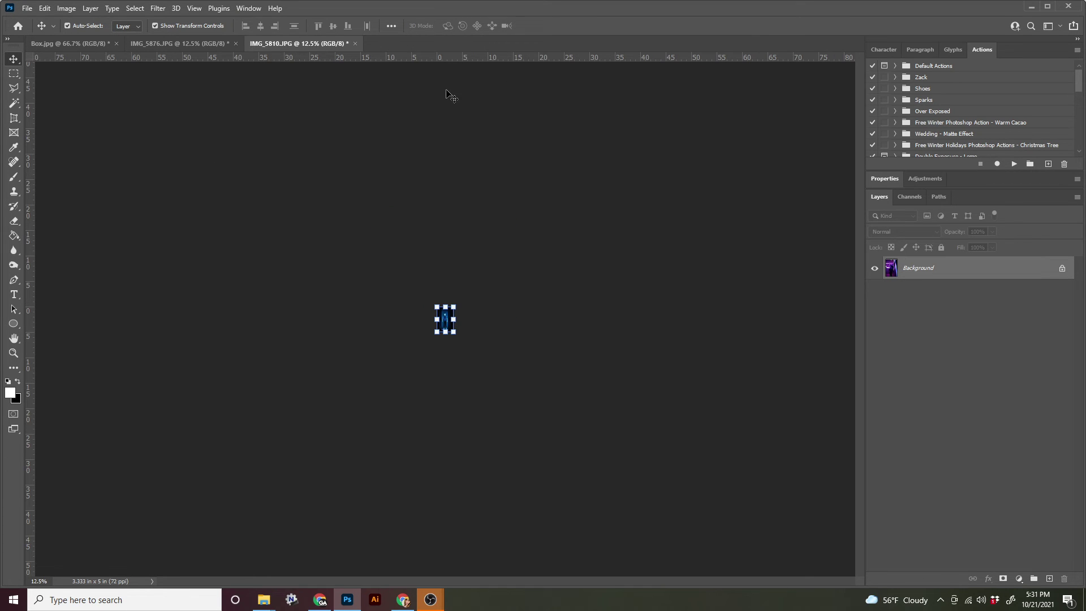
left_click(355, 44)
left_click(331, 151)
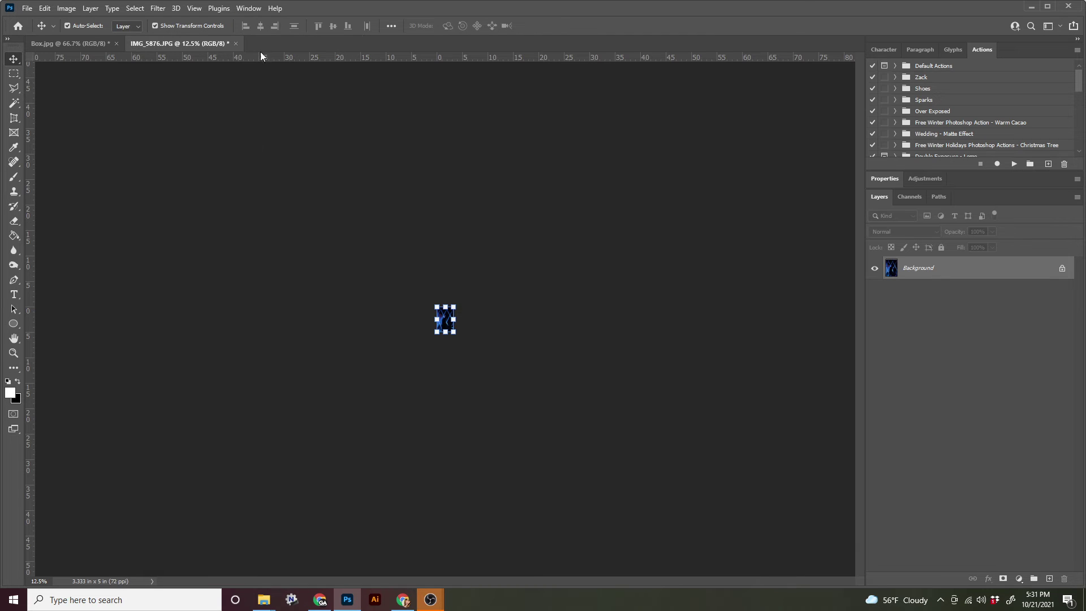
Step: Close IMG_5876 without saving and add an empty Layer 1 to Box.jpg
left_click(235, 44)
left_click(315, 152)
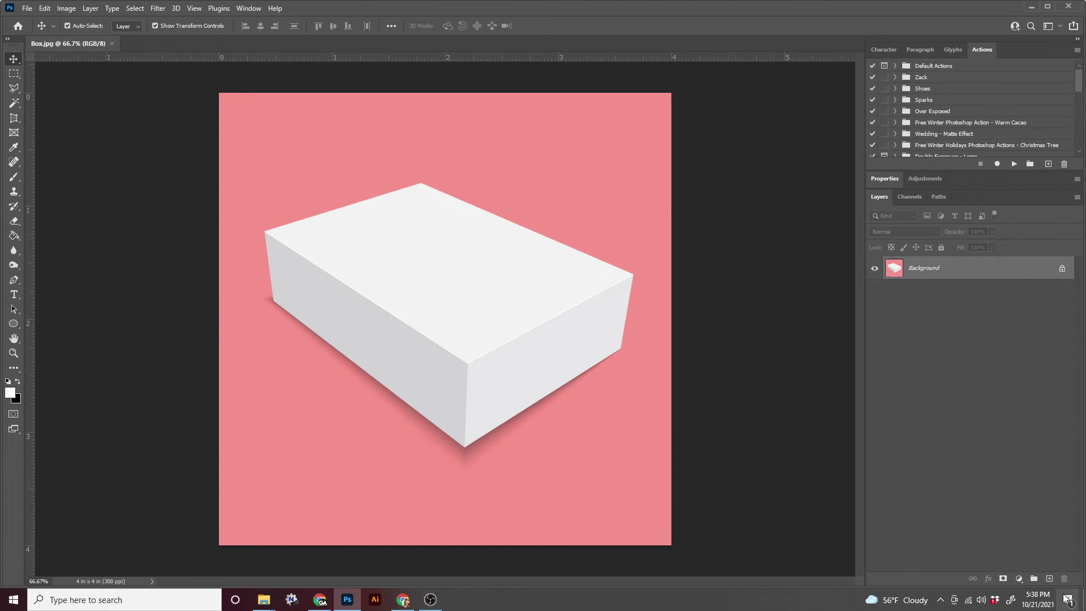
left_click(1049, 579)
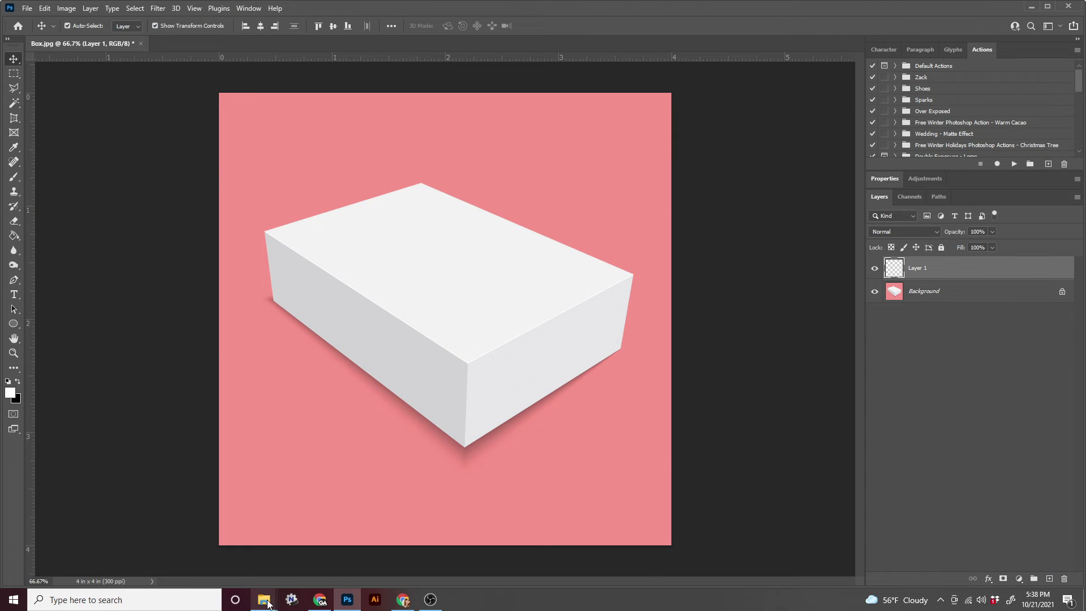
Step: Drag pattern 4.jpg, the blue nautical print, from the Patterns folder into Photoshop
mouse_move(263, 601)
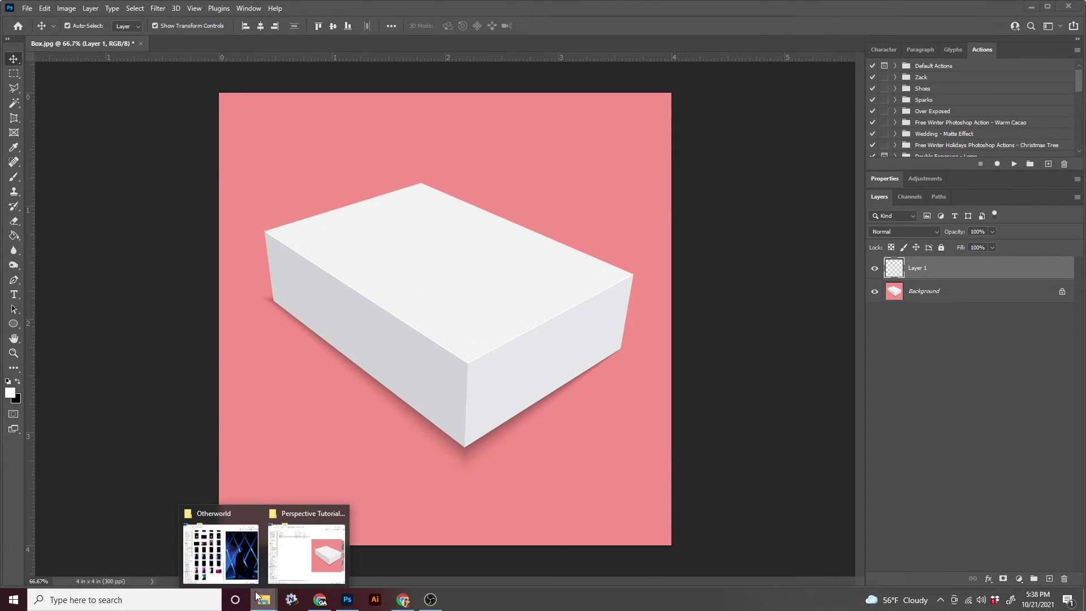
left_click(318, 565)
left_click_drag(708, 61, 524, 10)
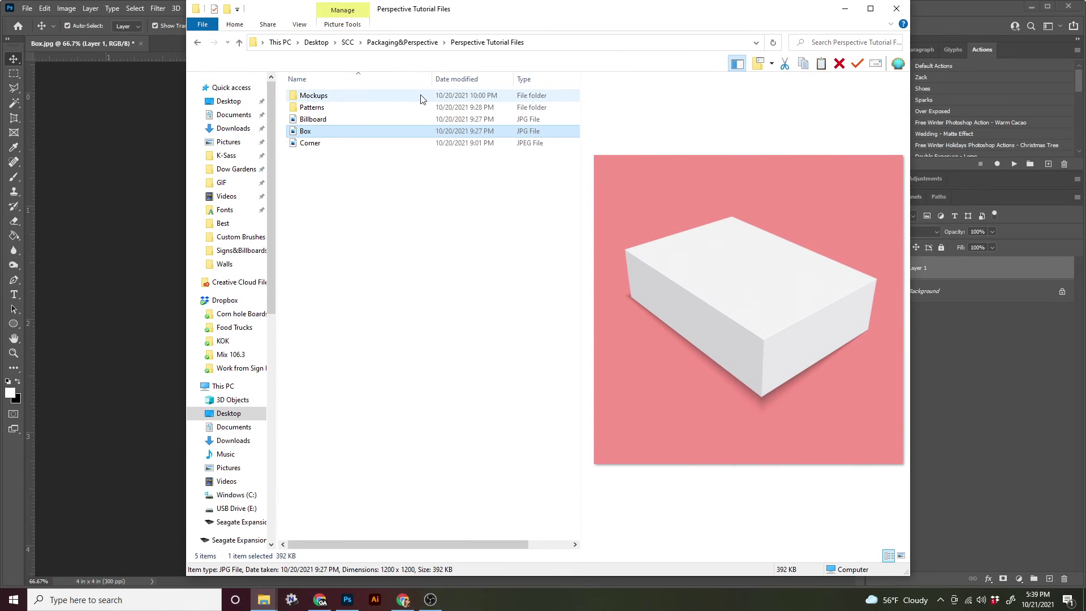
double_click(337, 107)
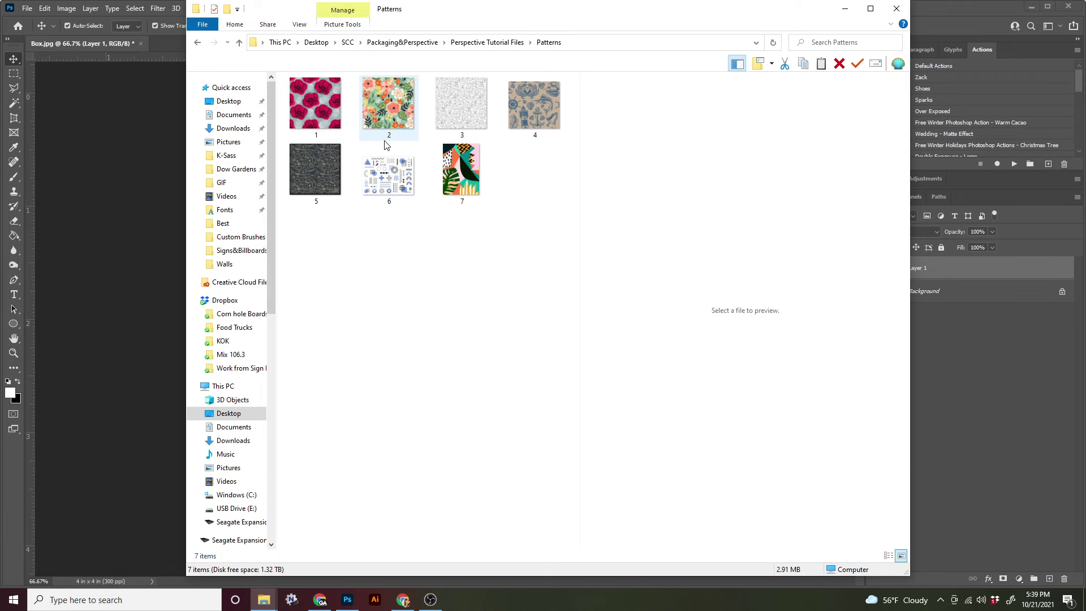
left_click(507, 107)
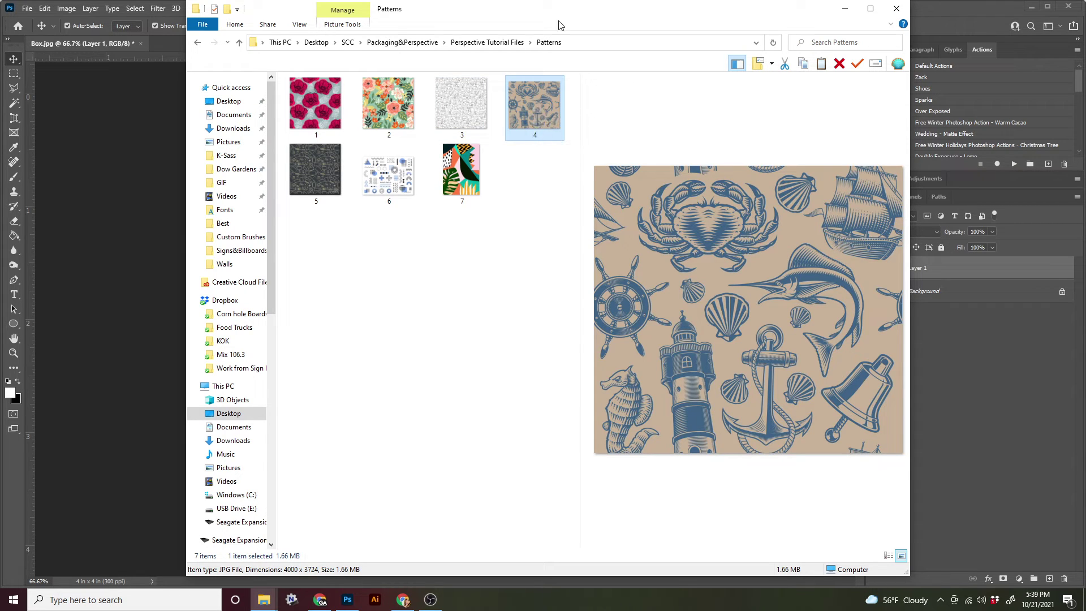
left_click_drag(573, 7, 783, 87)
left_click_drag(729, 185, 291, 43)
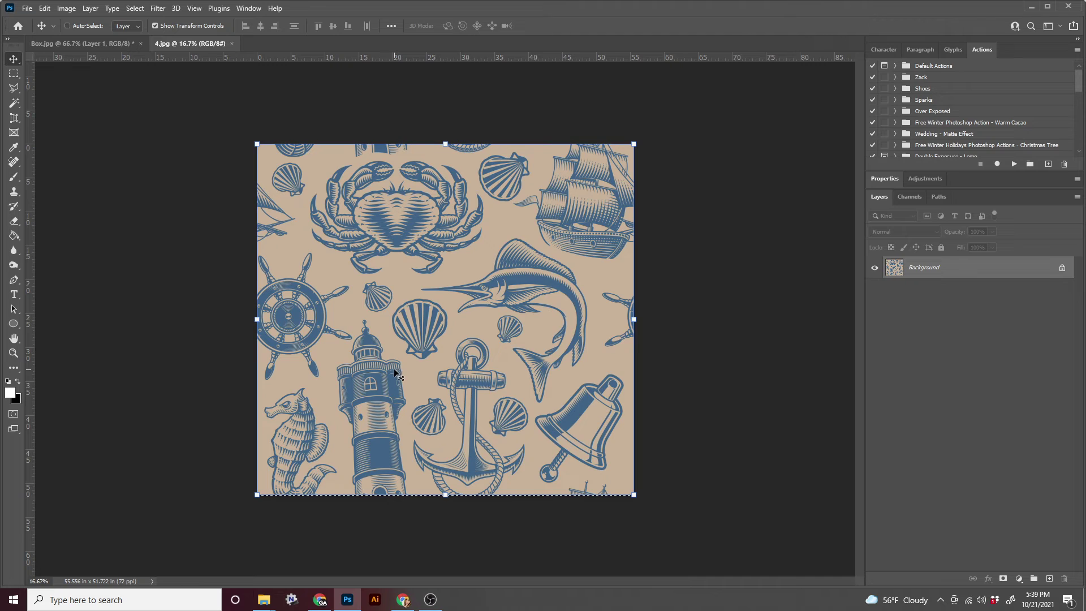
Step: Switch back to the Box.jpg document, leaving 4.jpg open in its own tab
left_click(100, 43)
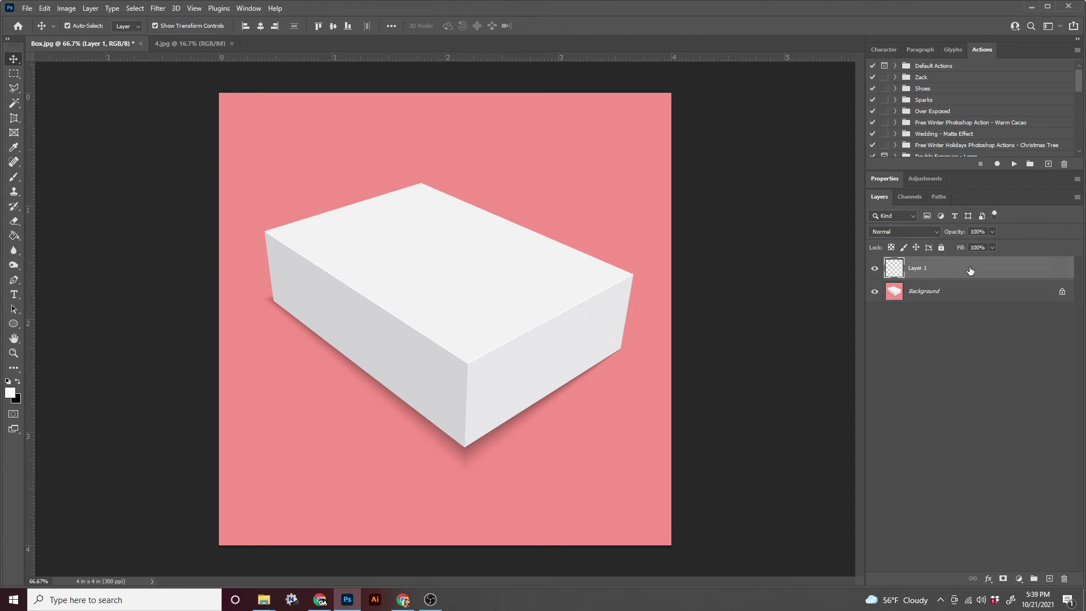
Step: In Vanishing Point, delete the old plane and draw a new one over the box's top face
left_click(157, 8)
left_click(184, 125)
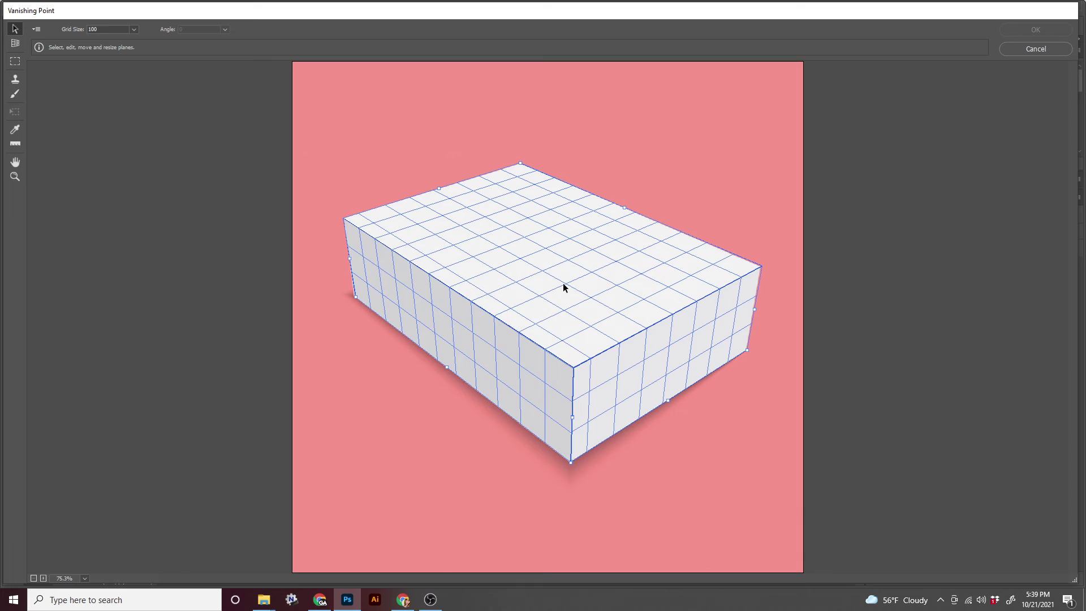
key("Delete")
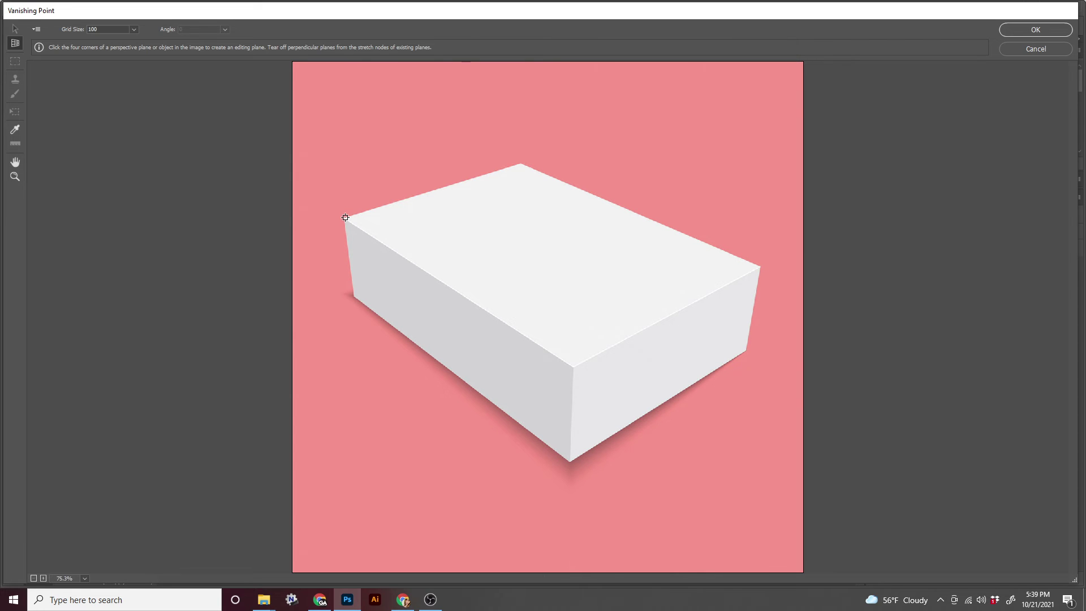
left_click(345, 217)
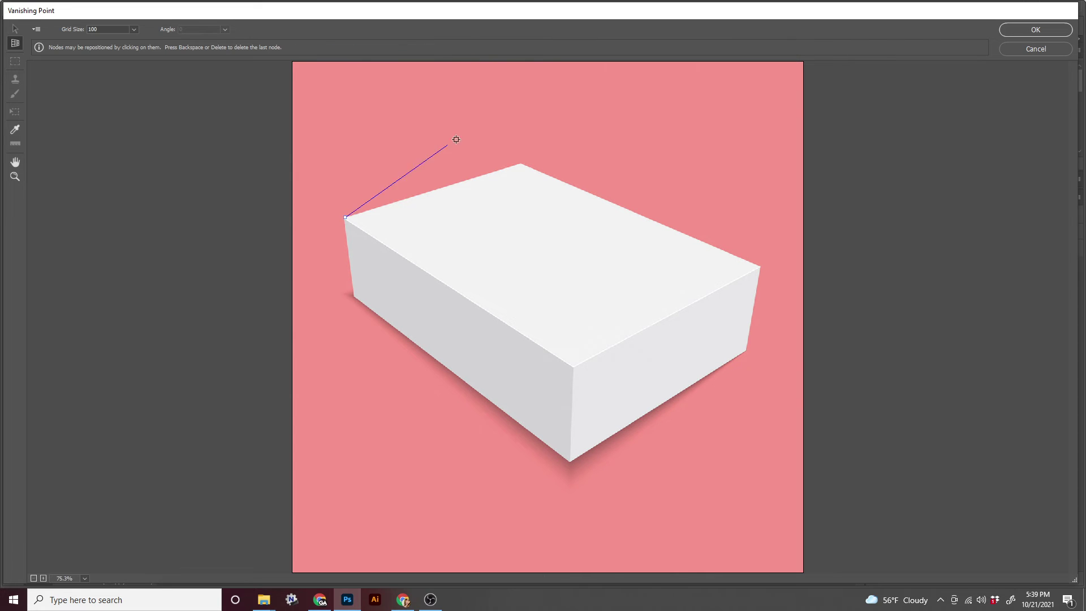
left_click(521, 163)
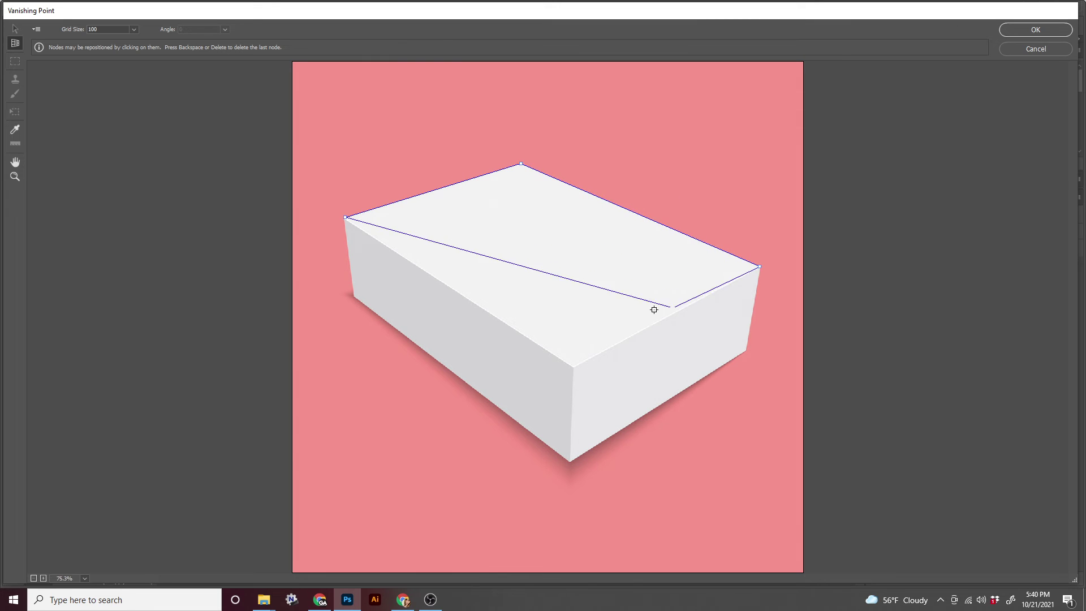
left_click(574, 366)
Step: Zoom in and align the plane's left corner with the box edge
key("ctrl+space")
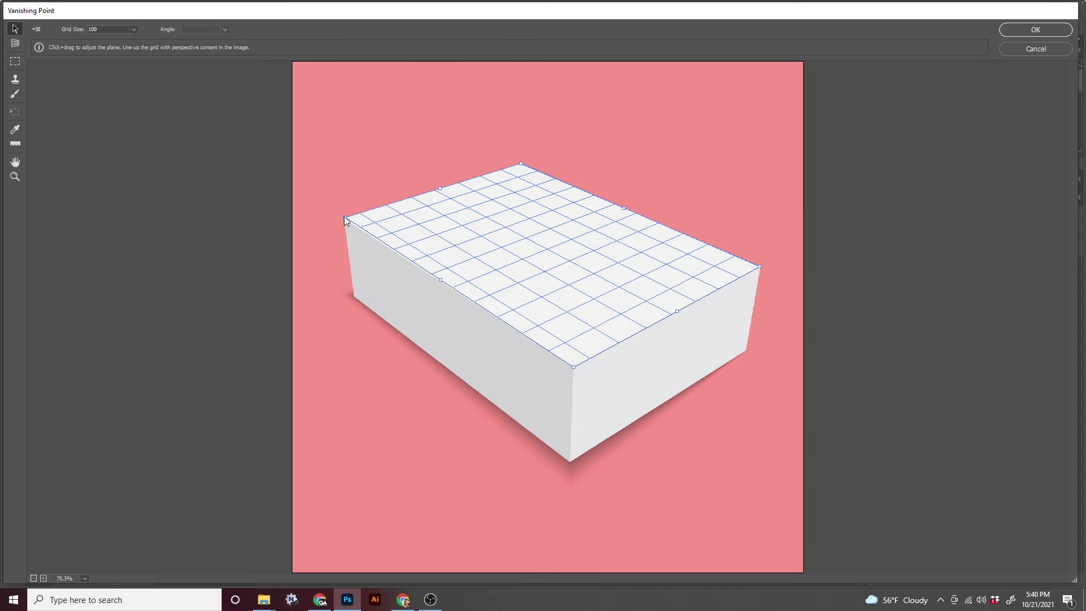
key("ctrl+space")
left_click(345, 218)
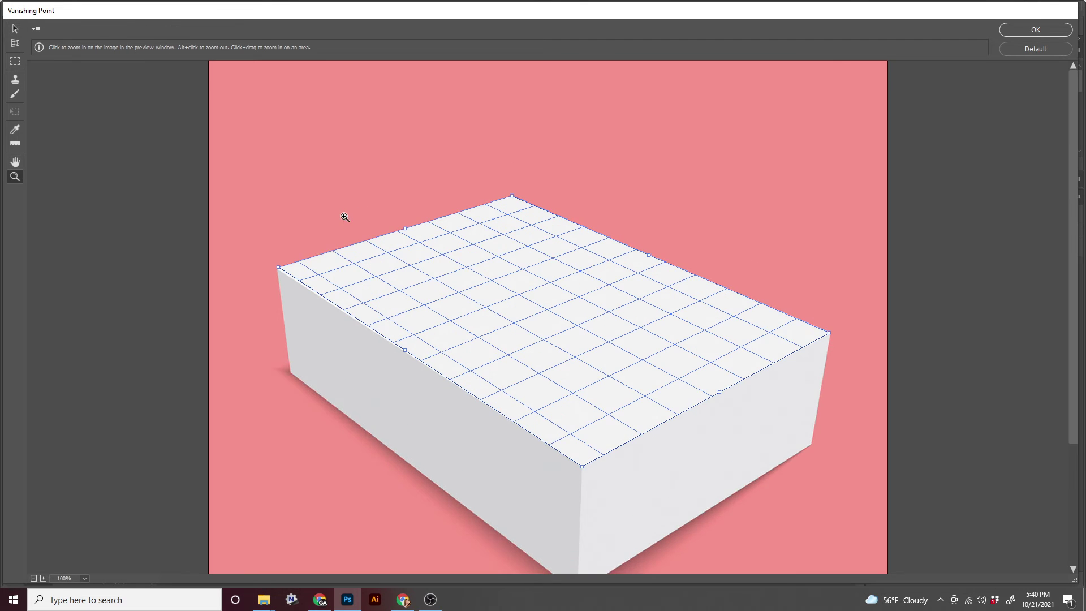
left_click(265, 270)
left_click(137, 320)
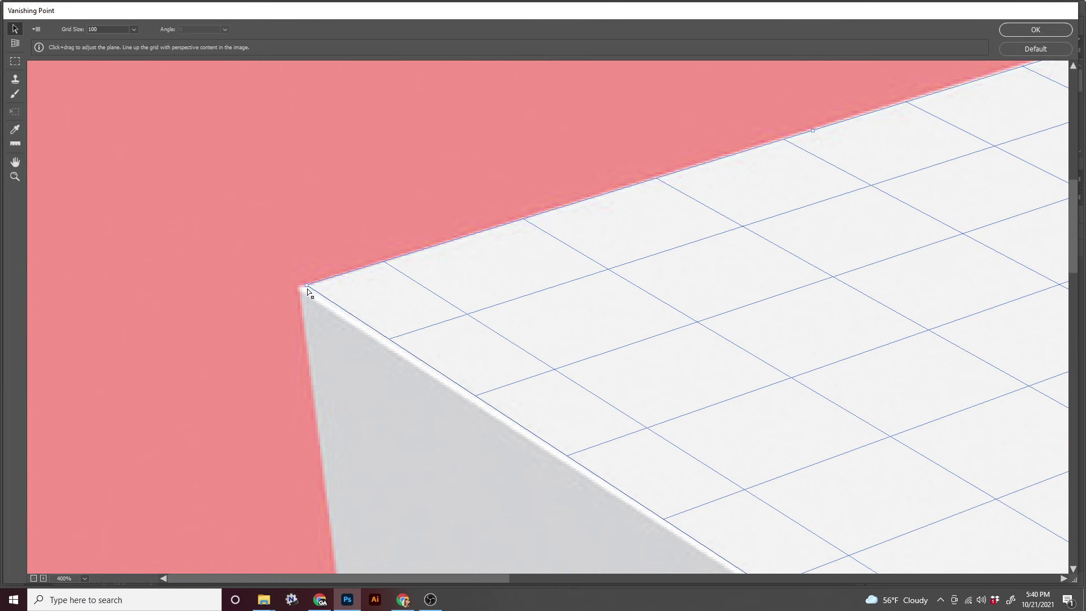
left_click_drag(306, 289, 297, 288)
Step: Zoom in on the plane's top corner and nudge it onto the box edge
key("space")
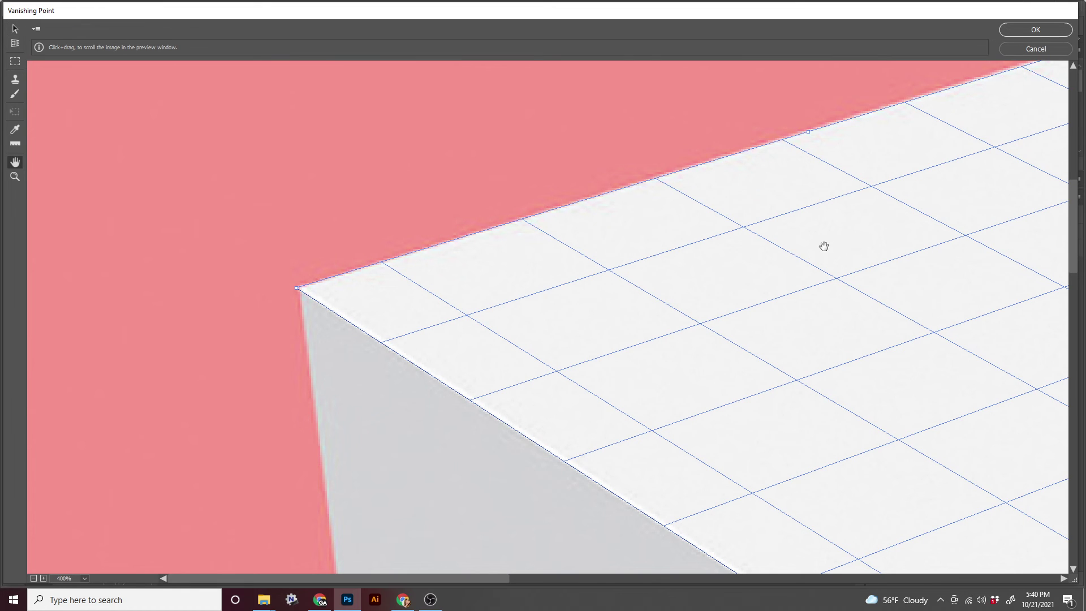
key("alt")
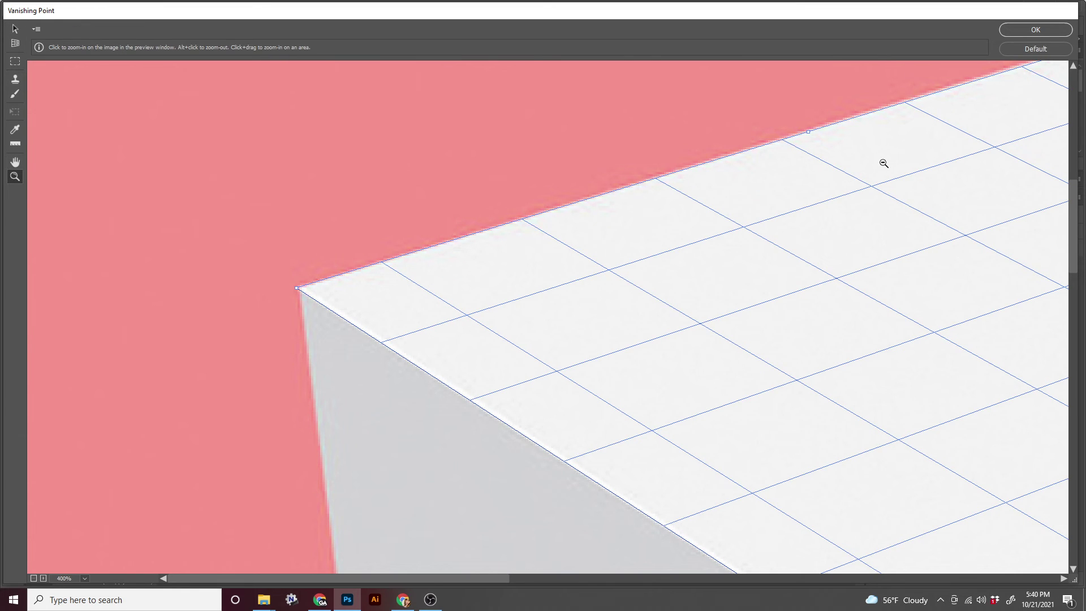
left_click(908, 156, "alt")
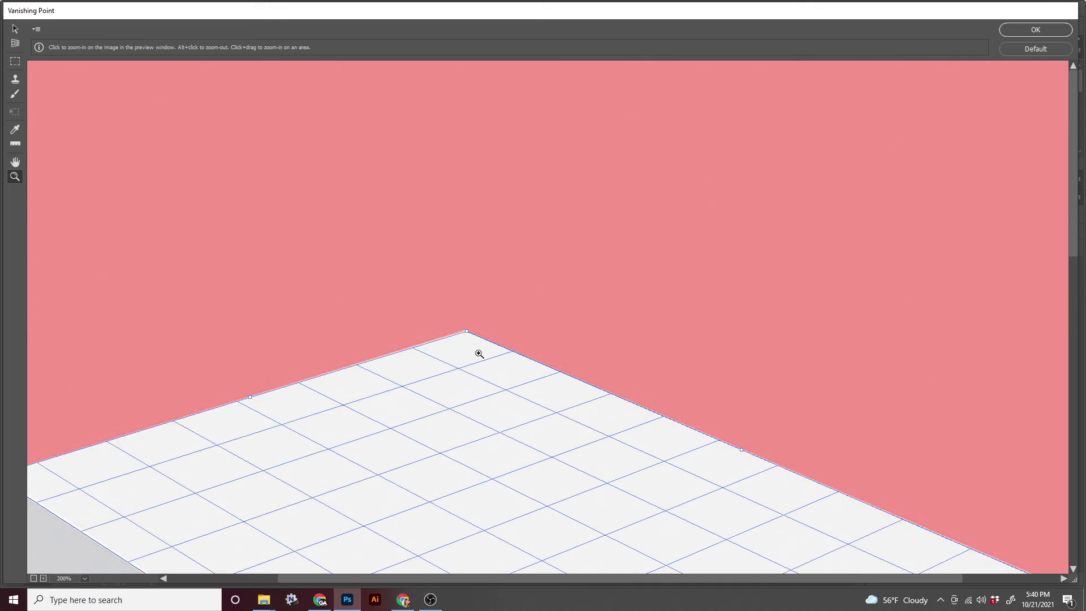
left_click(468, 328)
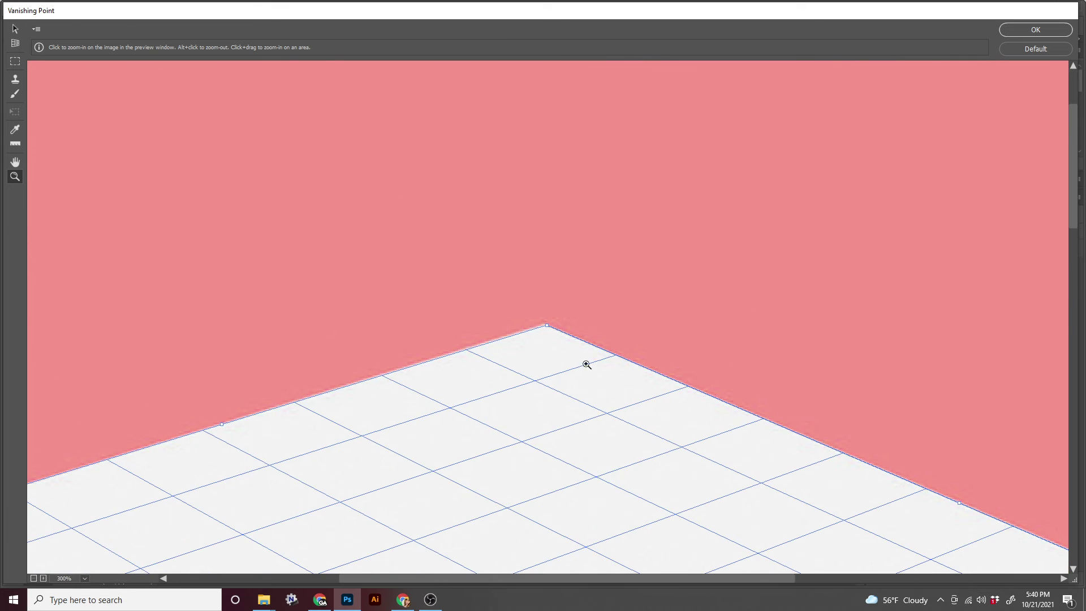
left_click(546, 323)
key("v")
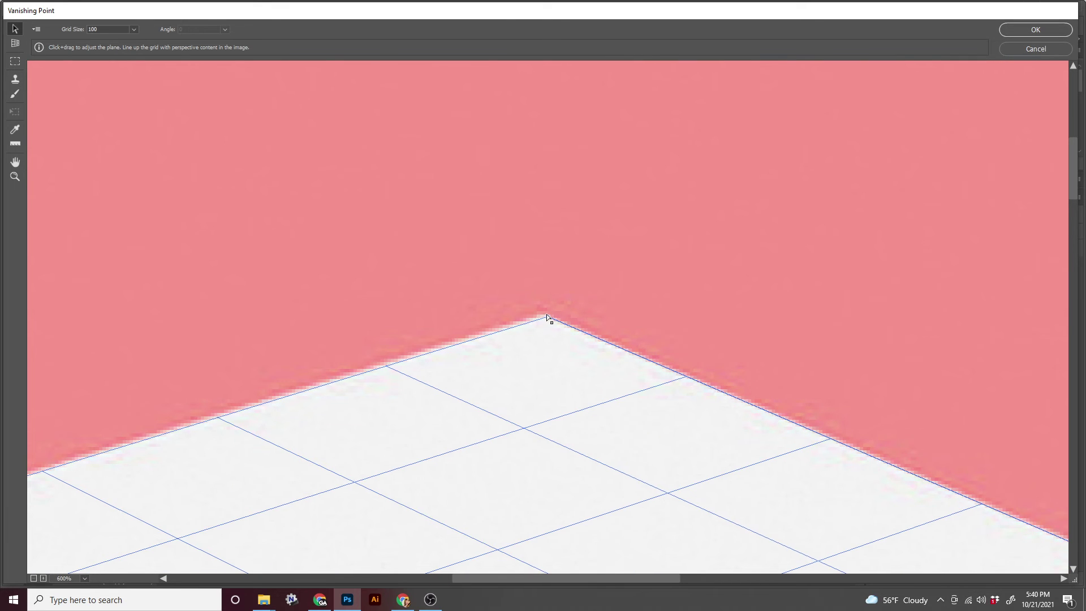
left_click_drag(546, 314, 545, 313)
Step: Zoom in on the plane's right corner and nudge it onto the box edge
key("ctrl+0")
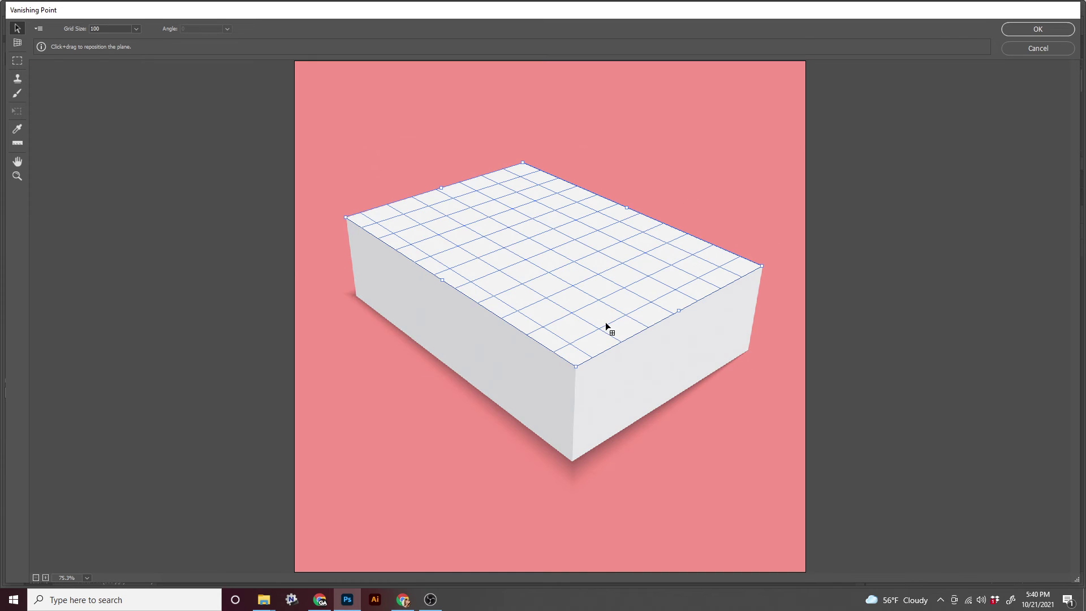
key("z")
left_click(747, 271)
left_click(846, 346)
left_click(956, 464)
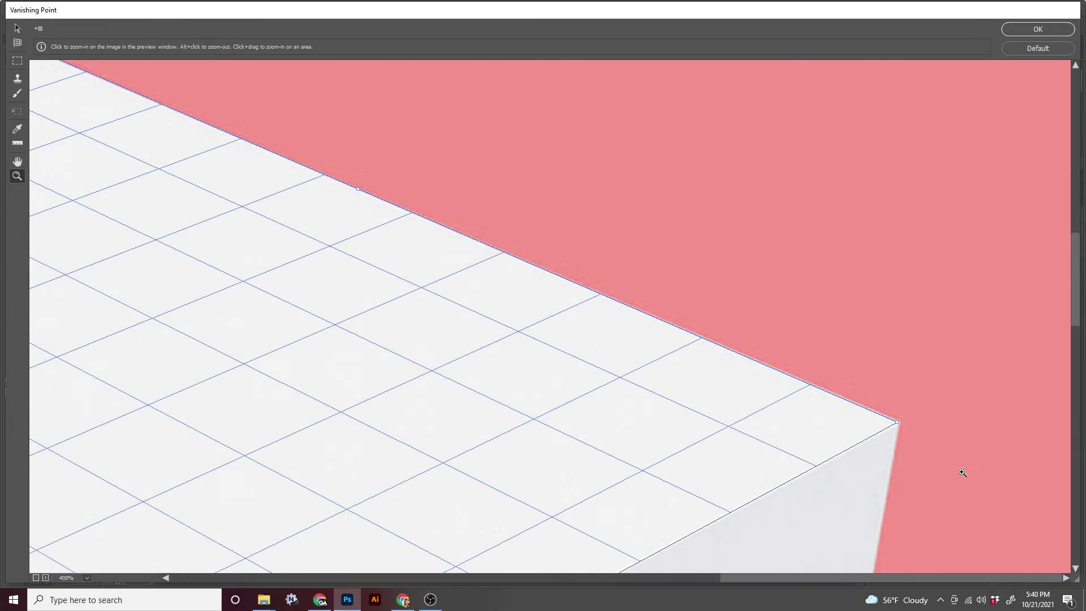
left_click(962, 472)
left_click(790, 240)
key("v")
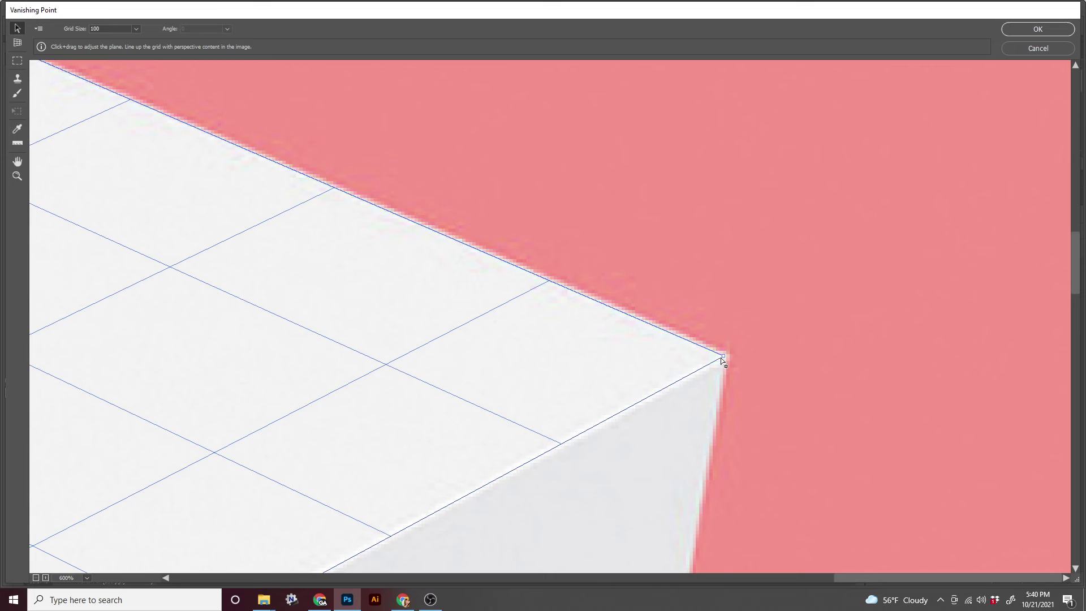
left_click_drag(726, 356, 728, 356)
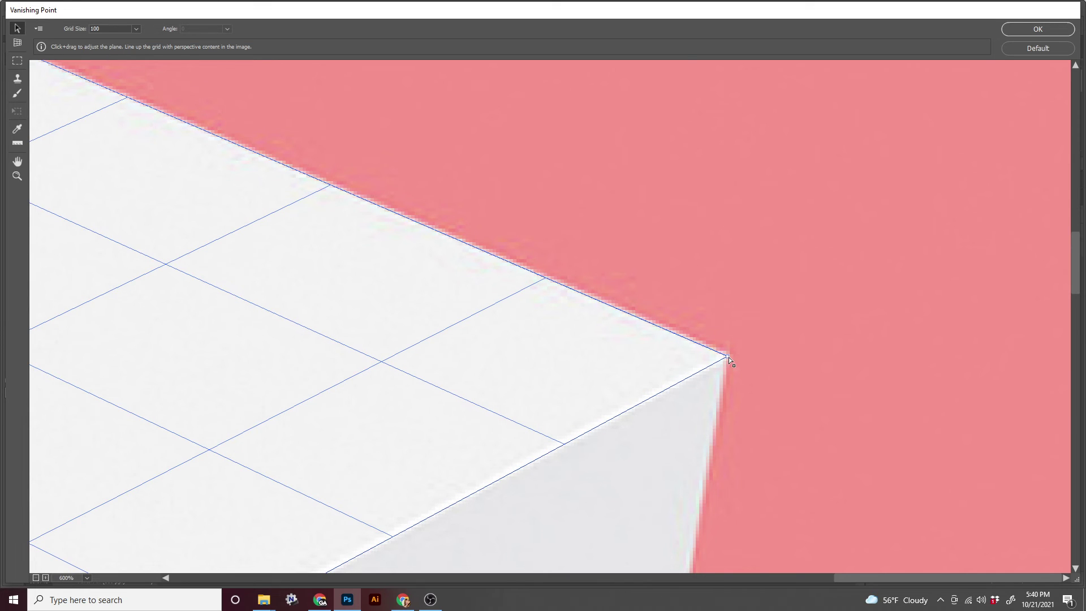
Step: Align the plane's front corner with the box edge, then view the whole box
key("ctrl+0")
key("z")
left_click_drag(553, 341, 598, 392)
key("v")
left_click_drag(558, 327, 555, 329)
key("ctrl+0")
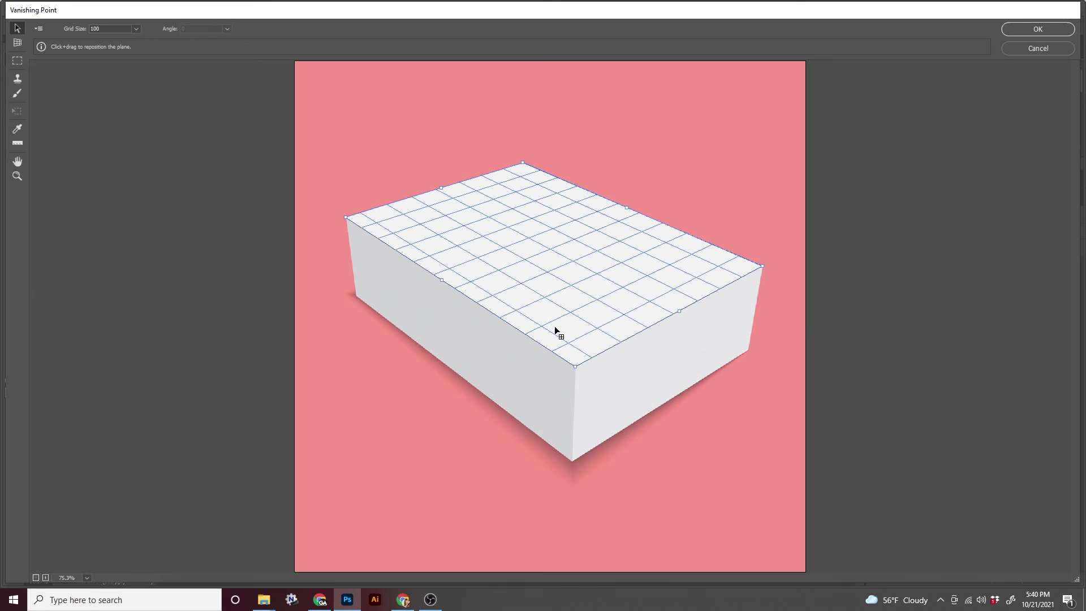
Step: Pull a perpendicular plane down the box's right side and align its lower-right corner
key("ctrl+h")
key("ctrl+h")
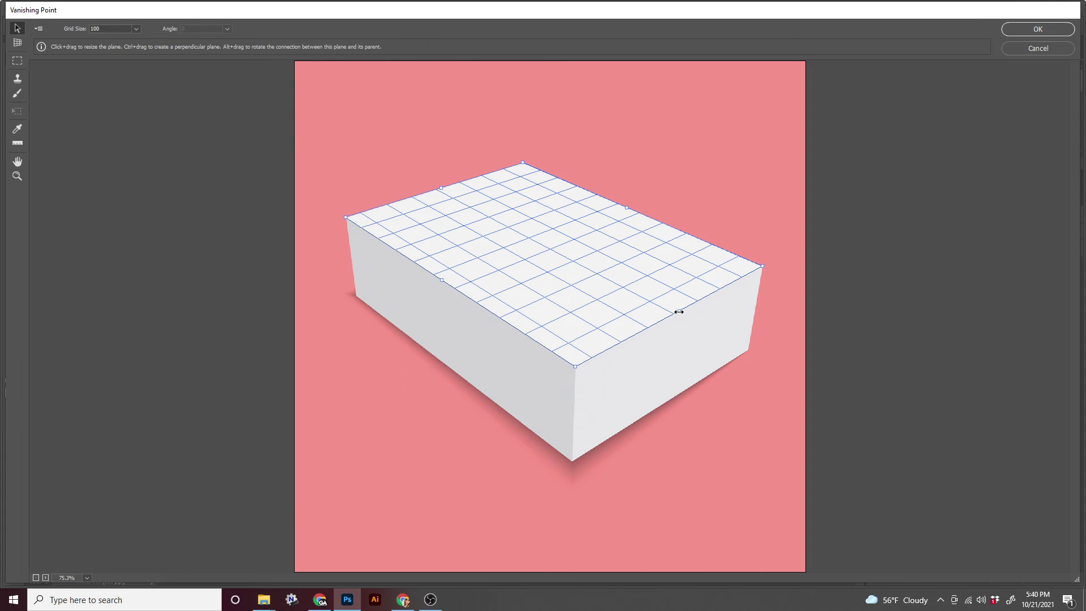
key("ctrl")
left_click_drag(680, 312, 681, 403)
key("ctrl+space")
left_click_drag(776, 324, 738, 362)
left_click_drag(486, 291, 507, 259)
key("ctrl+0")
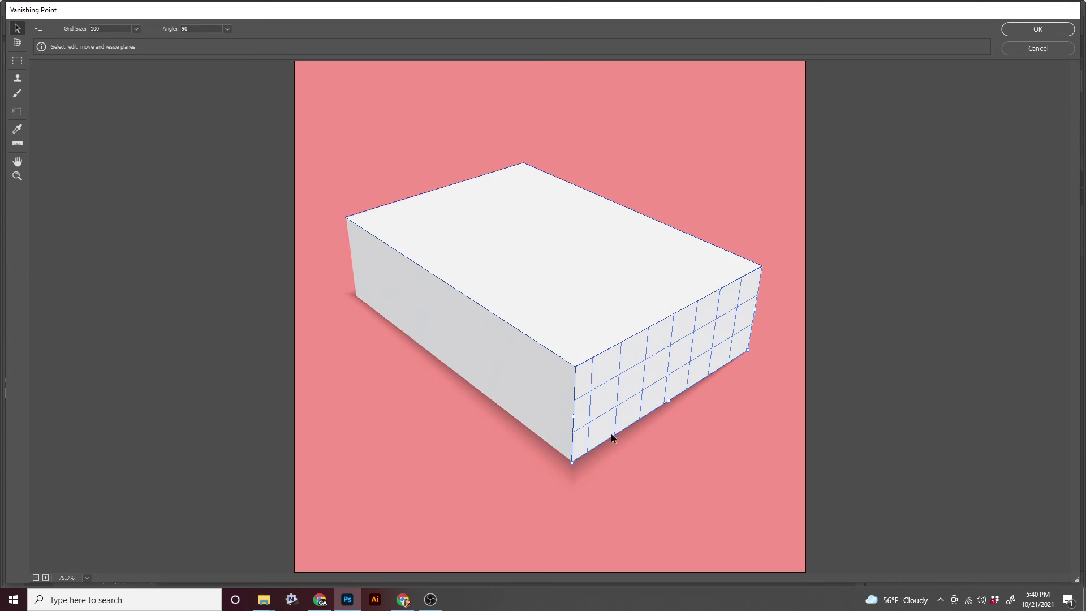
Step: Fit the right side plane's bottom and right corners to the box edges
scroll(573, 462, "up", 5)
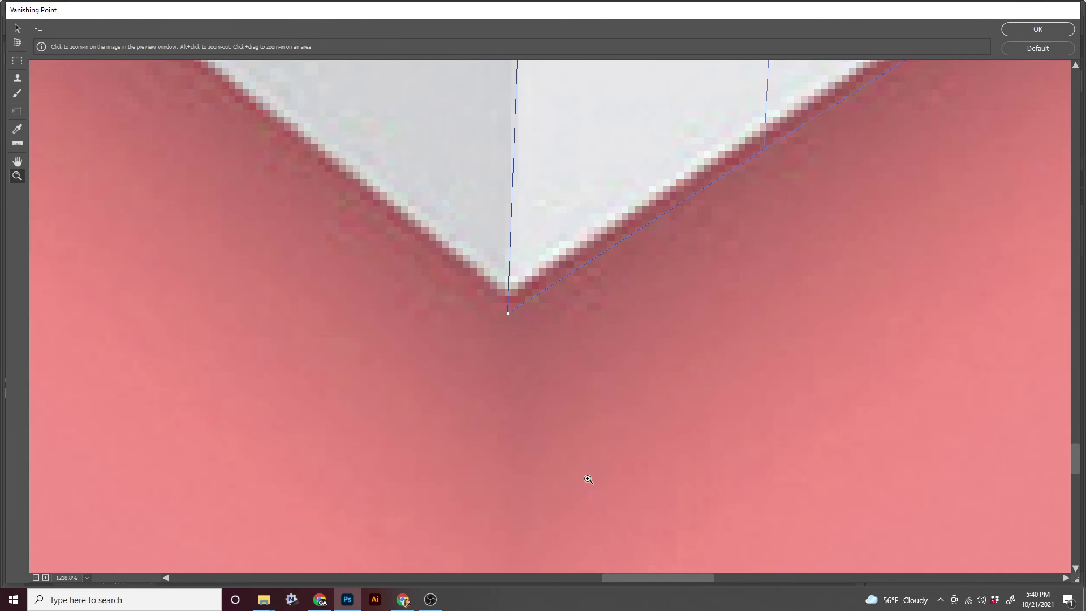
left_click_drag(509, 314, 509, 294)
key("ctrl+0")
key("z")
left_click_drag(755, 361, 754, 365)
key("v")
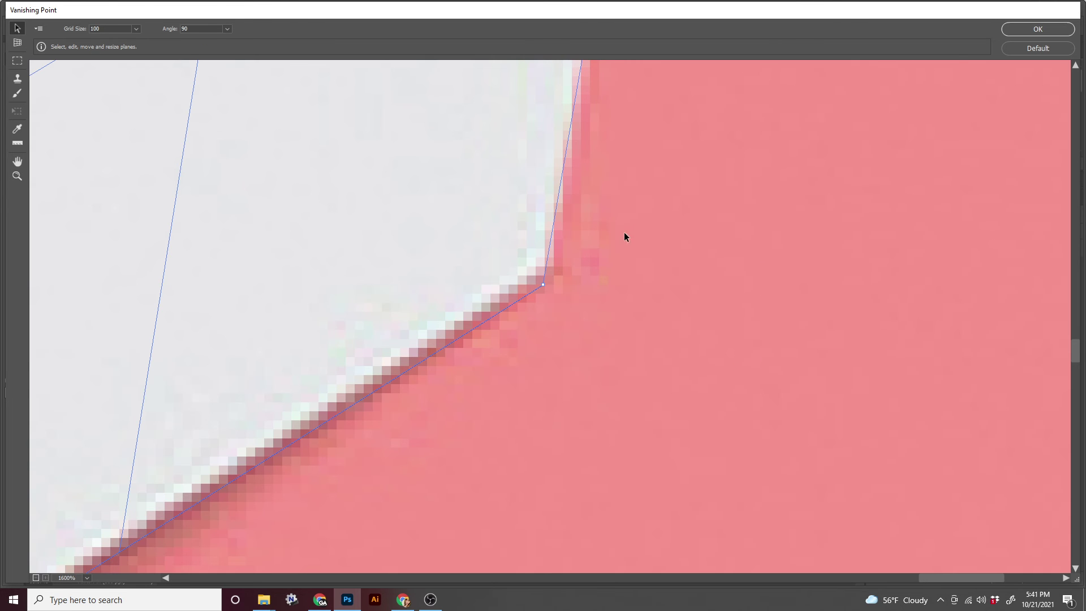
left_click_drag(542, 284, 546, 266)
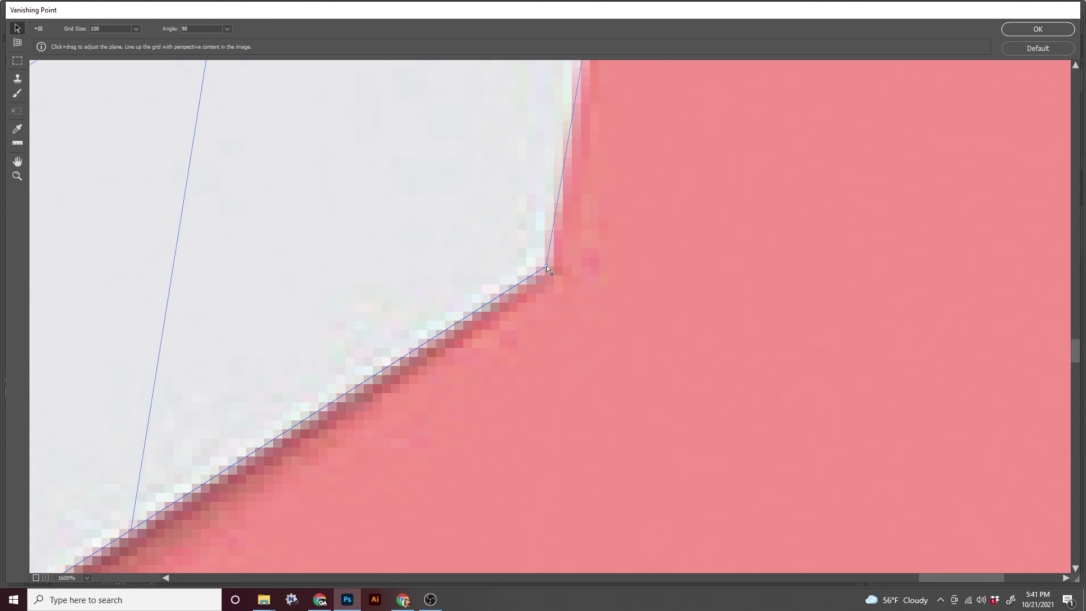
key("ctrl+0")
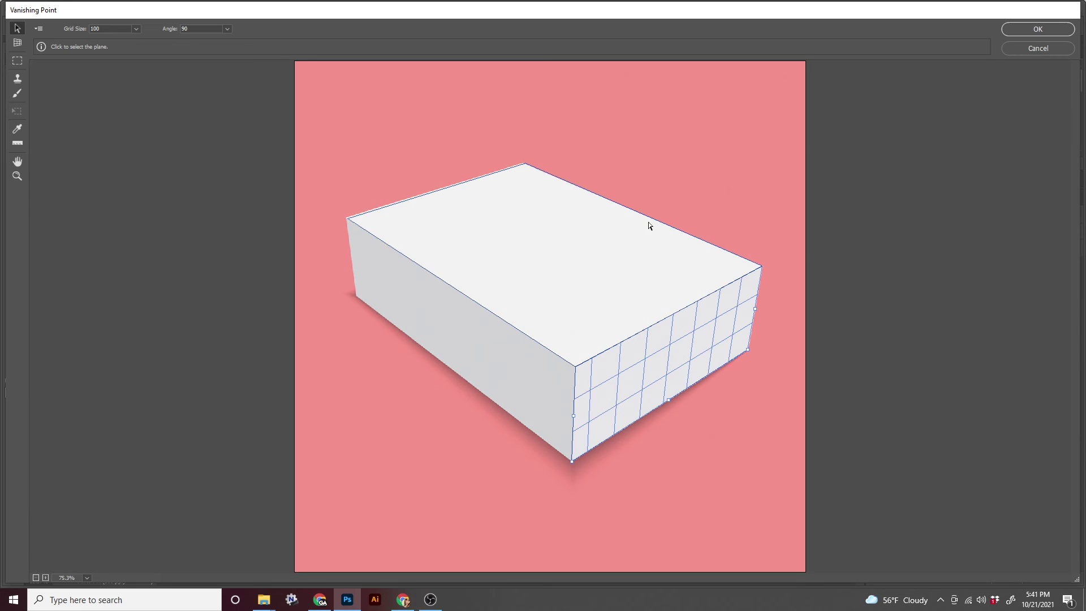
Step: Refine the top plane's left and back corners onto the box edges
left_click(500, 236)
key("z")
left_click_drag(358, 223, 373, 241)
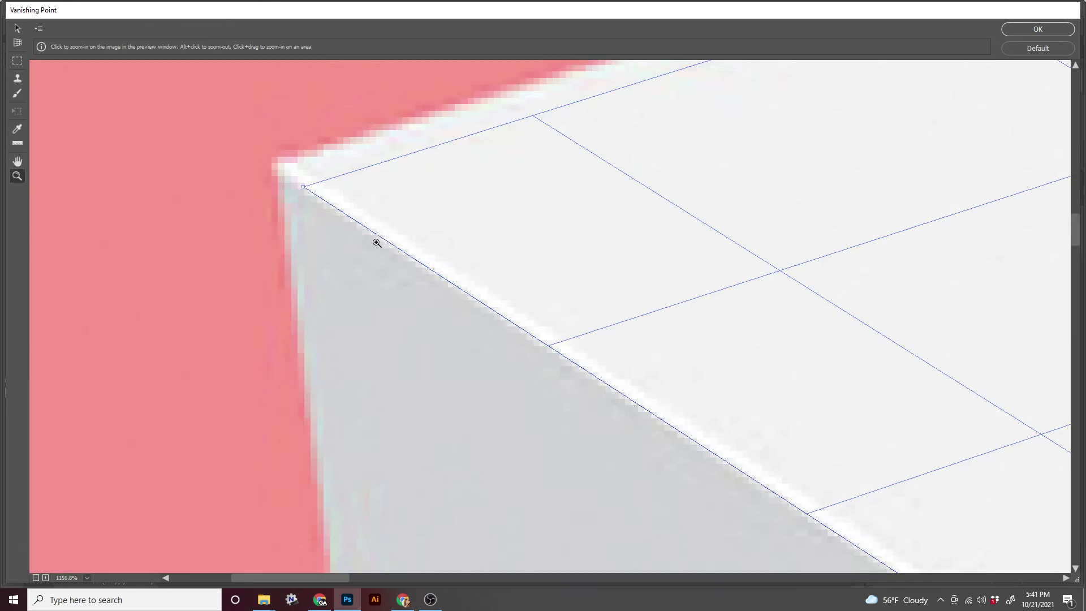
key("v")
left_click_drag(304, 186, 284, 170)
key("z")
left_click_drag(665, 216, 452, 320)
key("v")
key("ctrl+0")
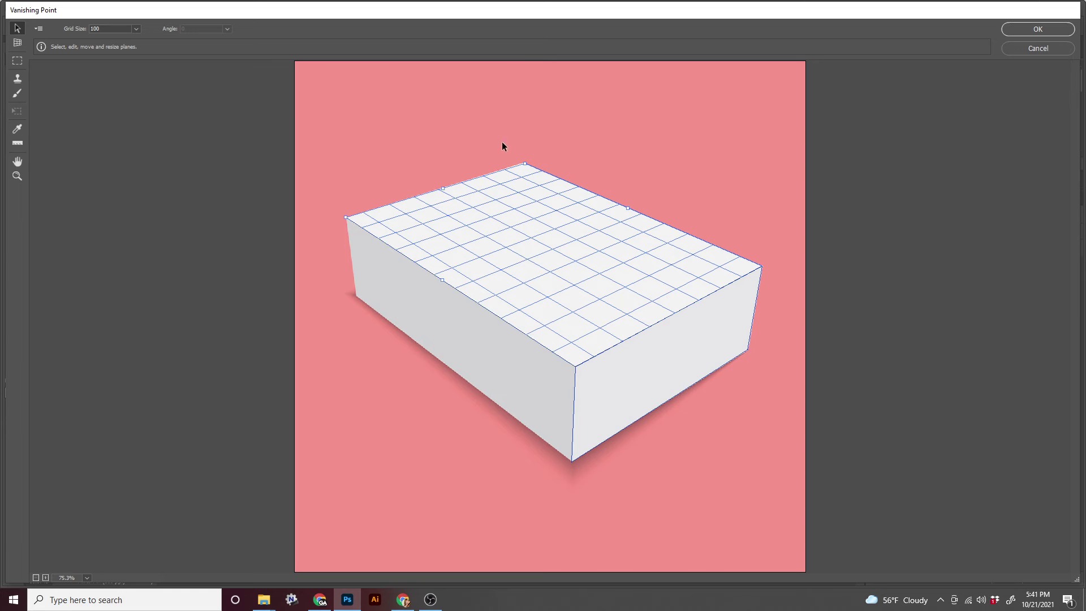
scroll(520, 164, "up", 5)
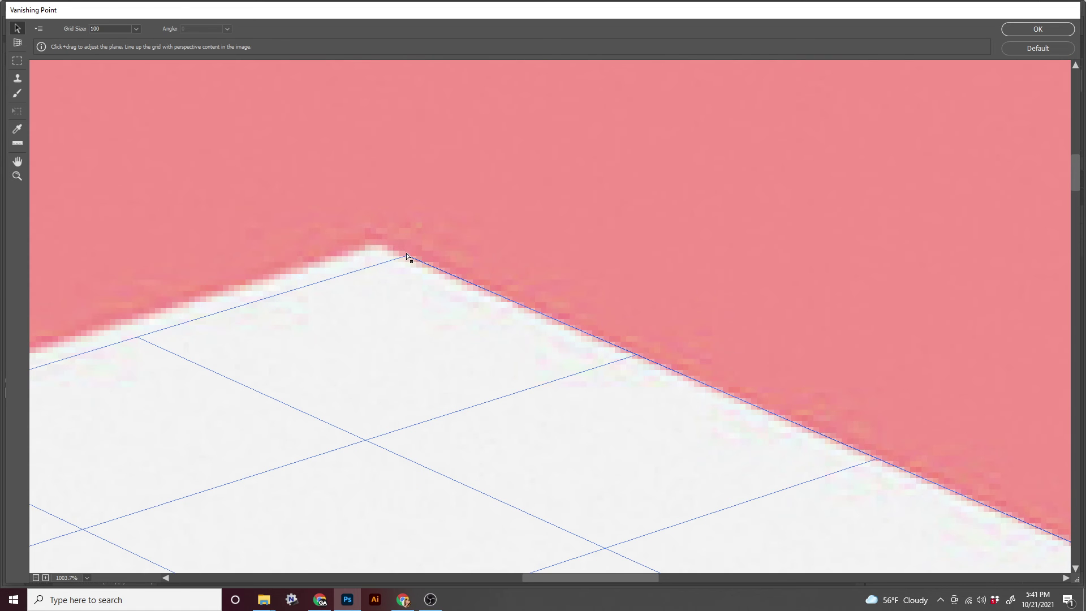
left_click_drag(407, 255, 377, 234)
key("ctrl+0")
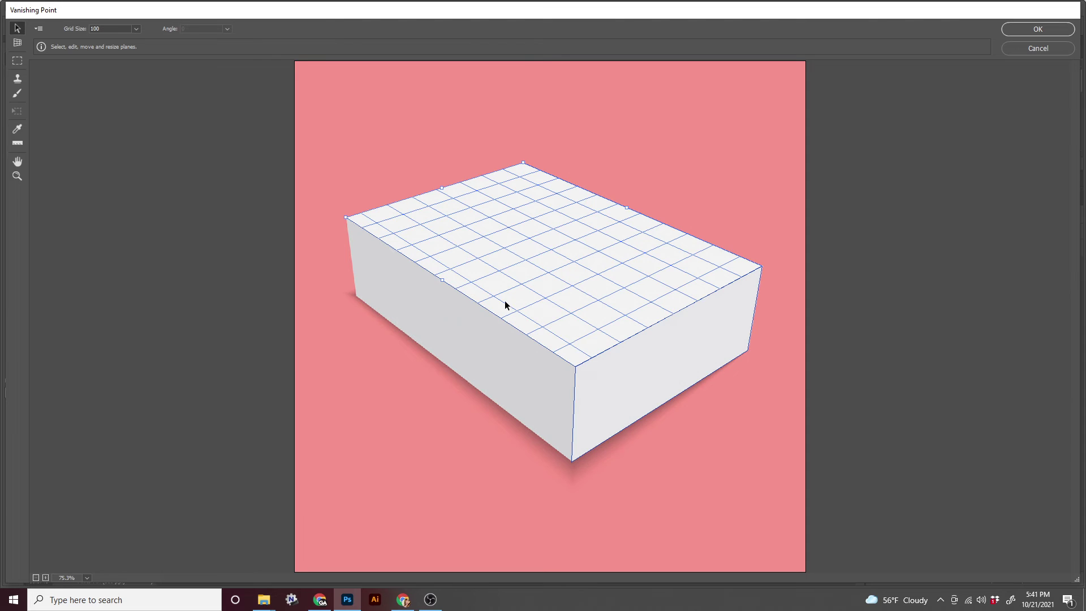
Step: Extend another perpendicular plane over the box's front-left side, then reselect the top plane
key("alt")
left_click_drag(442, 281, 450, 376)
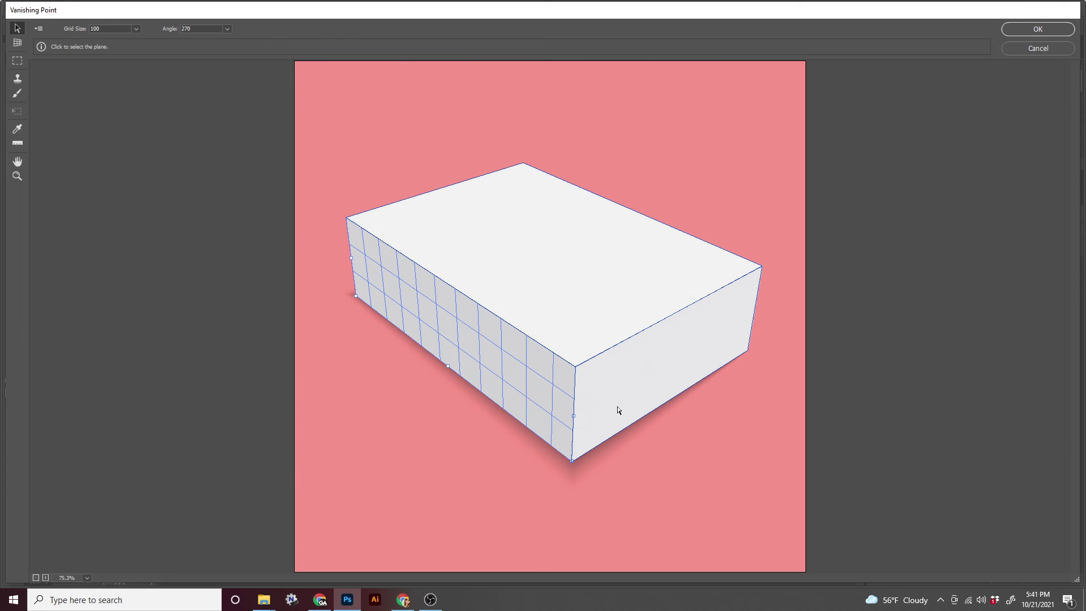
left_click(536, 234)
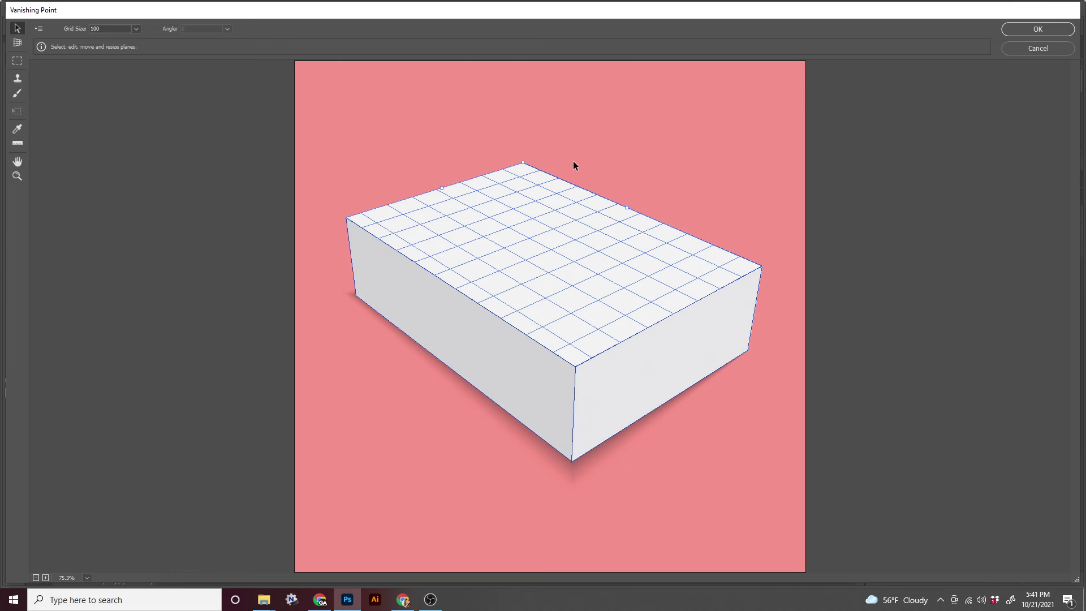
Step: Paste the nautical pattern, scale it down, drag it across the box's faces, and apply
key("ctrl+v")
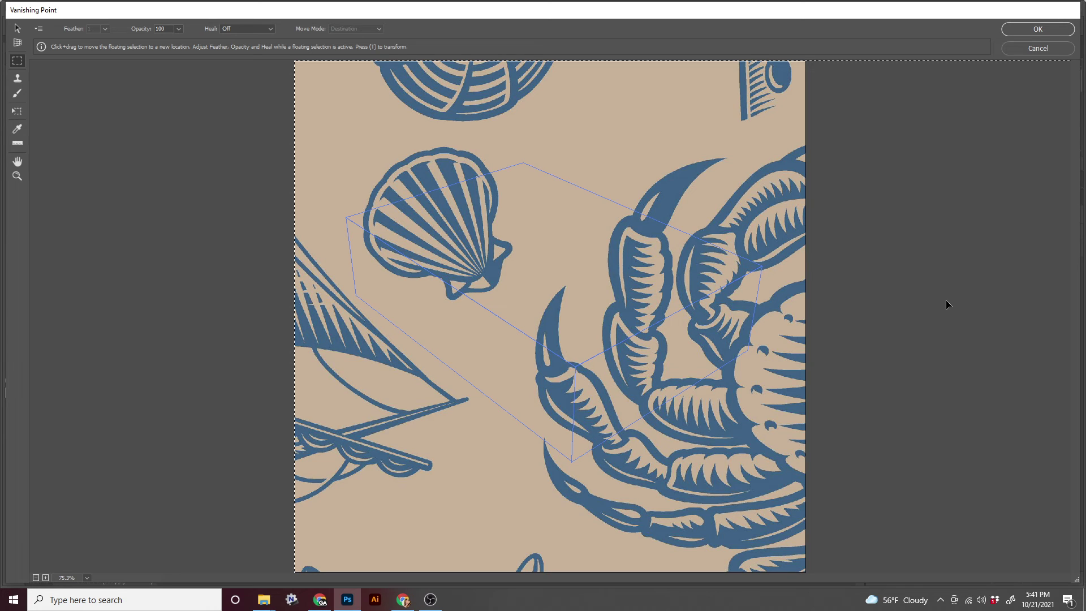
scroll(946, 305, "down", 2)
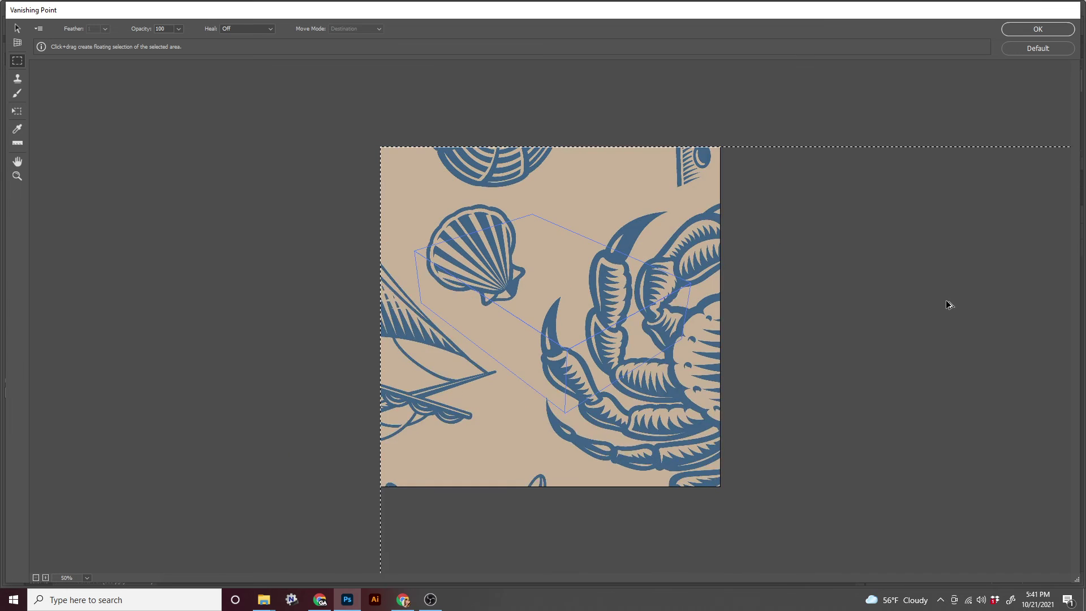
scroll(946, 302, "down", 4)
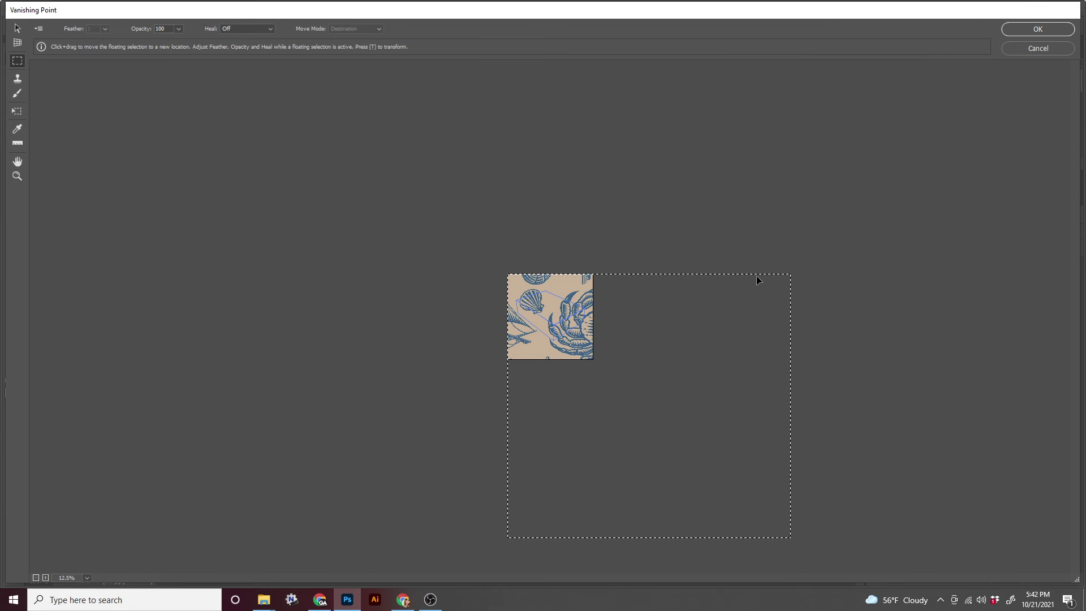
key("t")
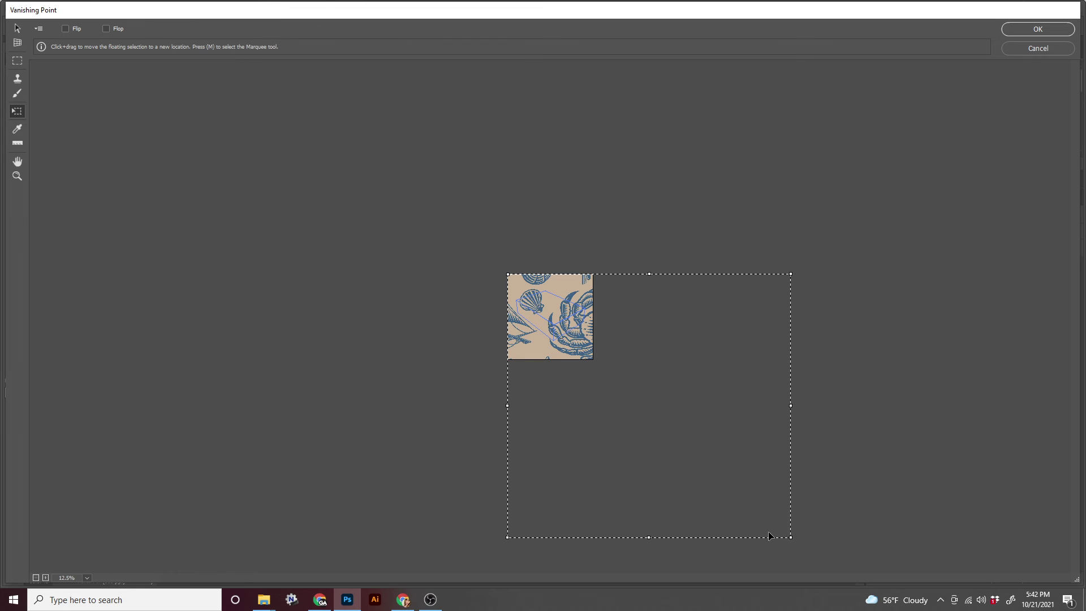
left_click_drag(792, 537, 588, 343)
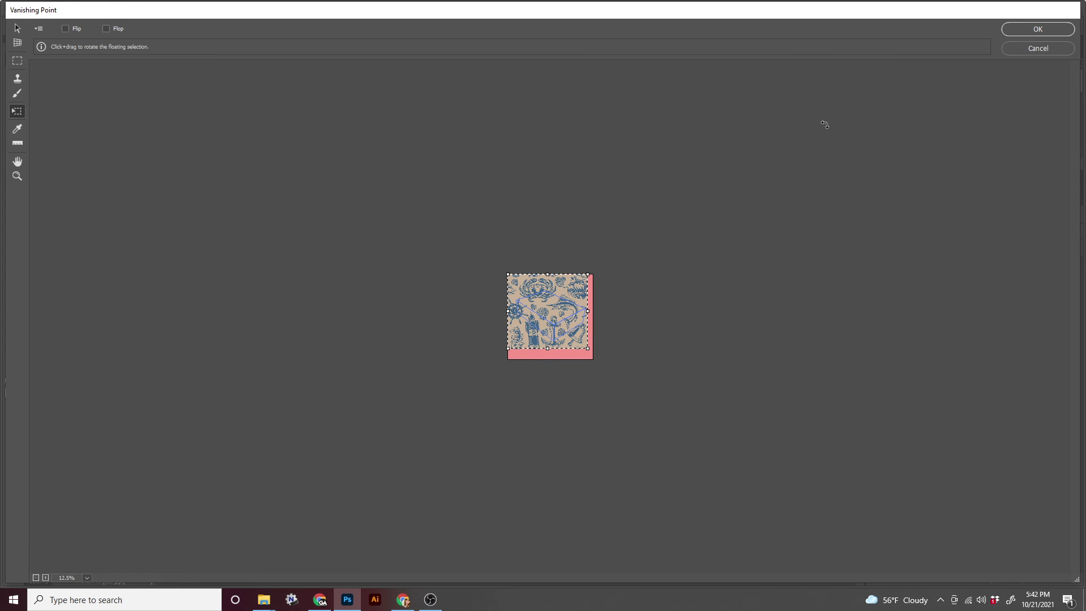
key("ctrl+0")
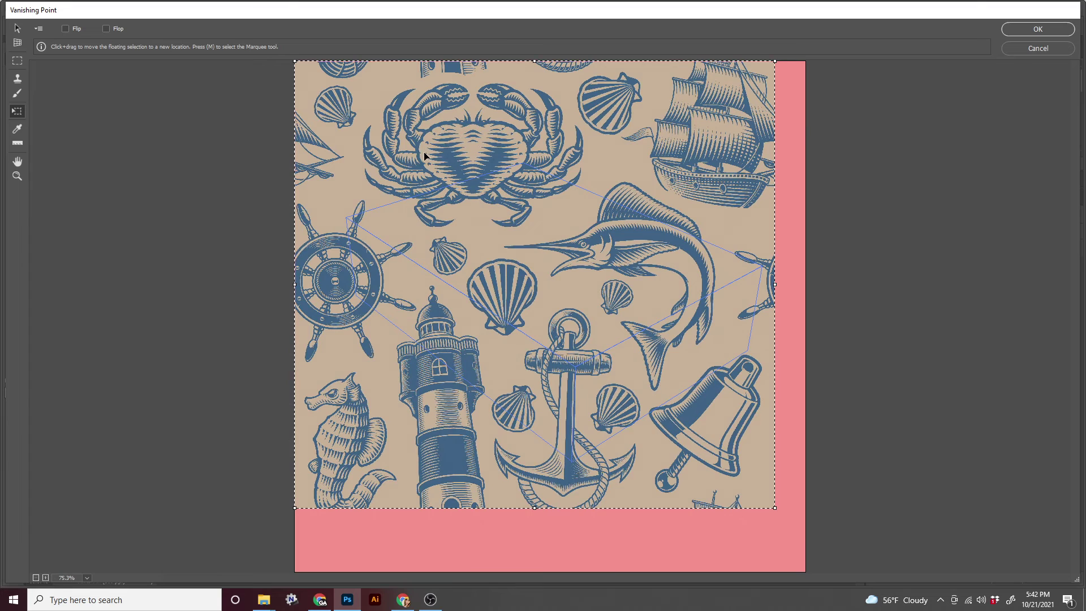
left_click_drag(414, 157, 439, 241)
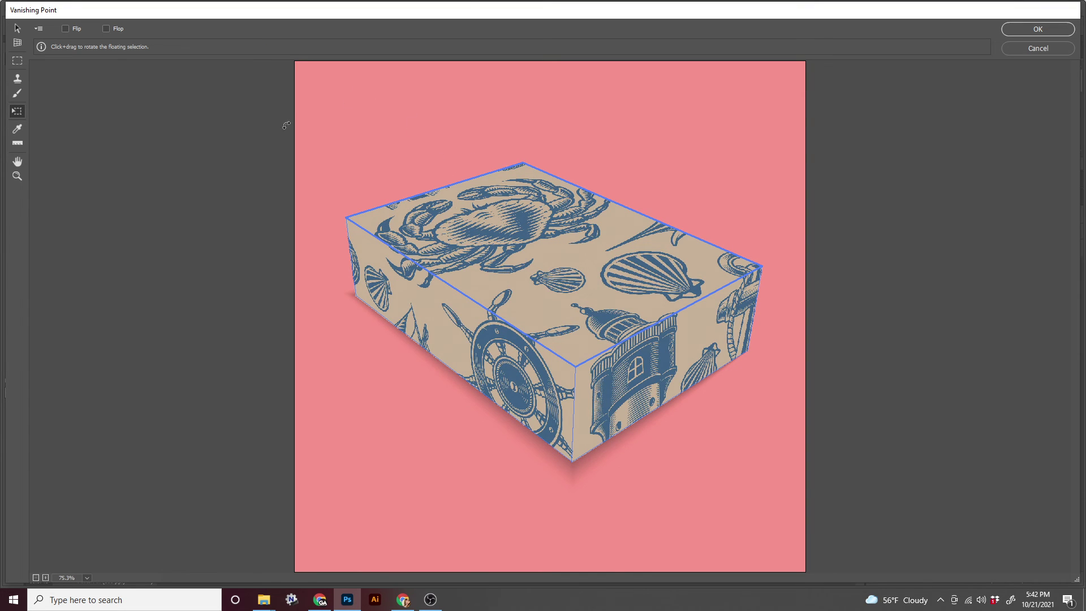
mouse_move(584, 272)
left_mouse_down()
mouse_move(585, 281)
mouse_move(575, 274)
left_mouse_up()
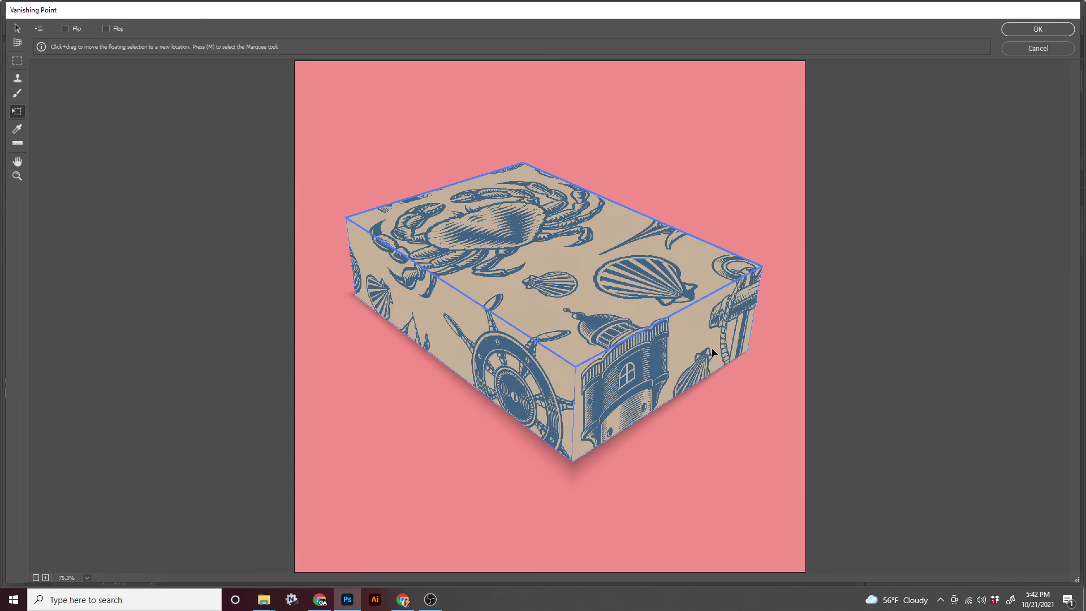
left_click(1039, 29)
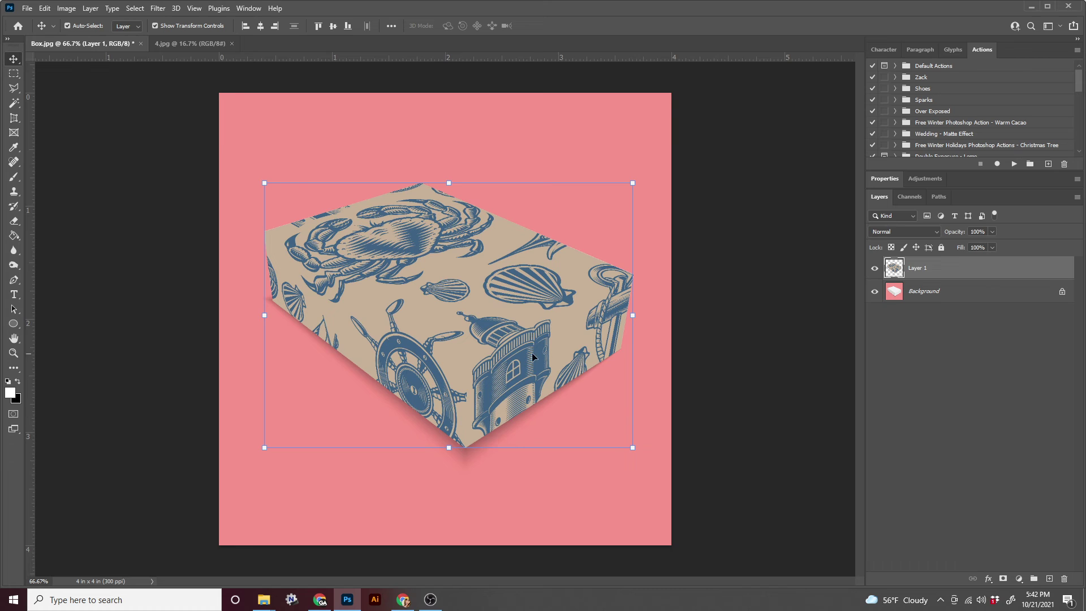
Step: Hide the pattern Layer 1 and Magic Wand-copy the box's left face from Background to Layer 2
left_click(875, 268)
left_click(874, 269)
left_click(875, 268)
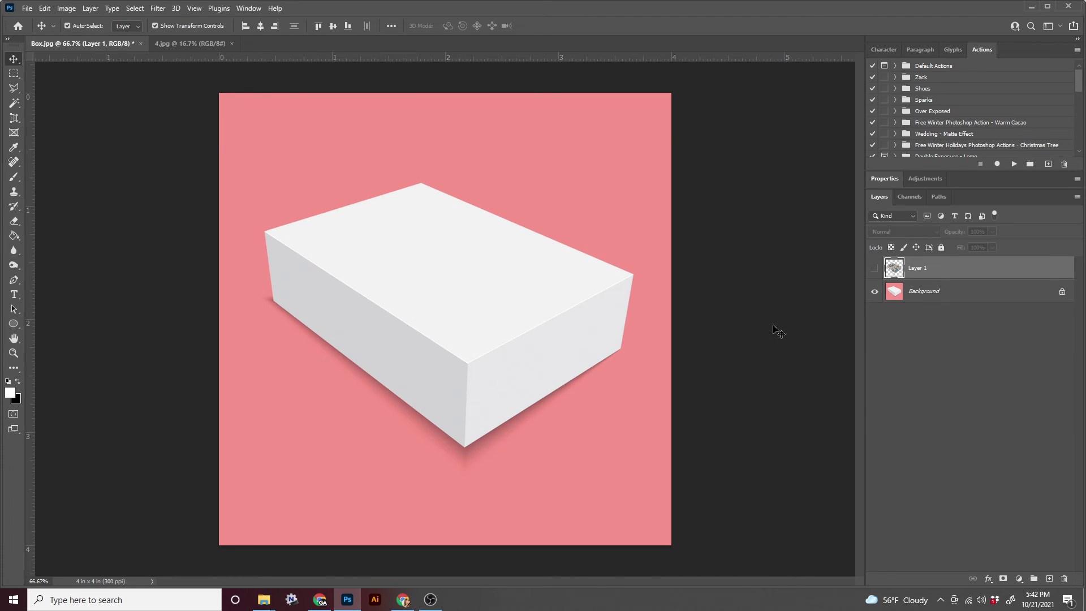
left_click(875, 269)
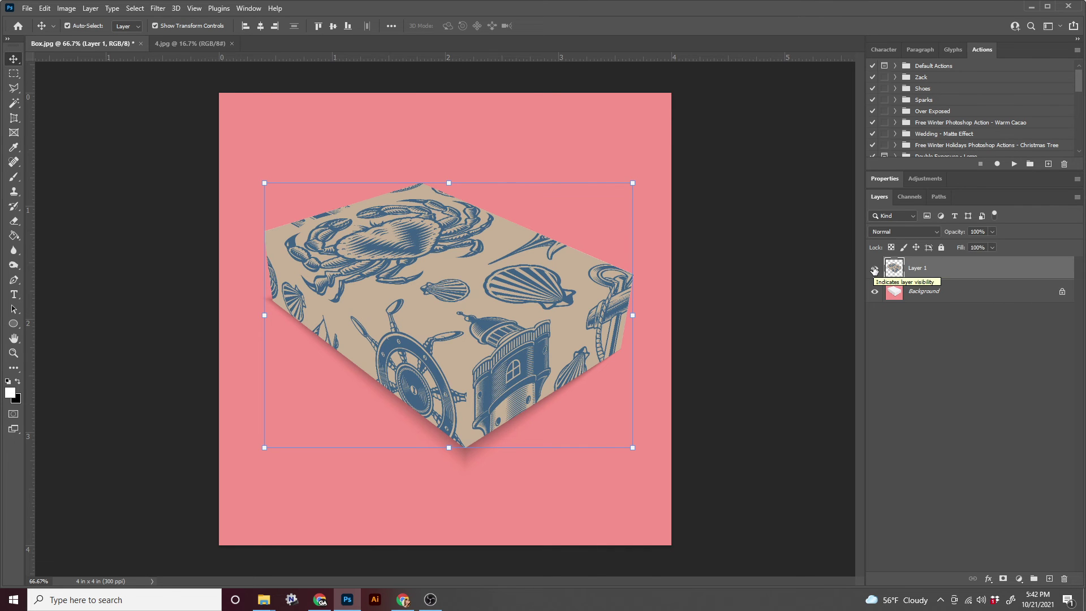
left_click(874, 268)
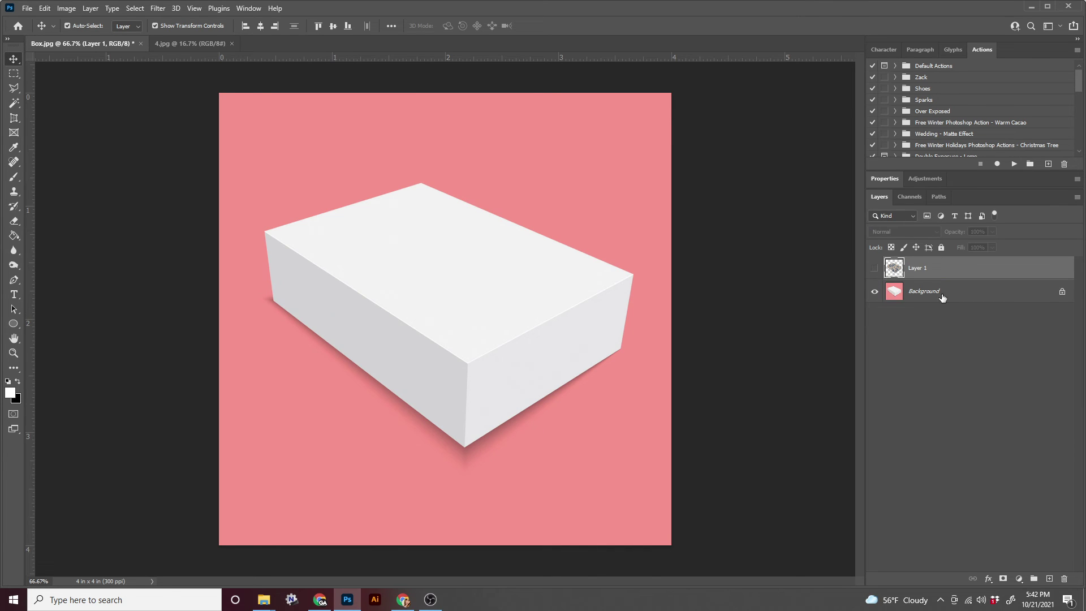
left_click(923, 293)
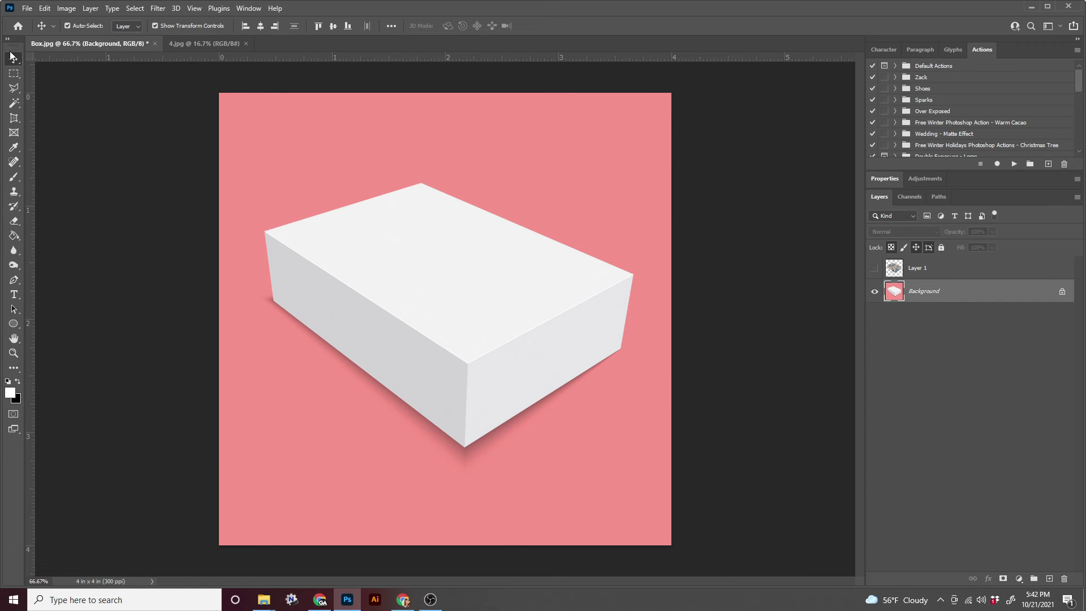
left_click(14, 103)
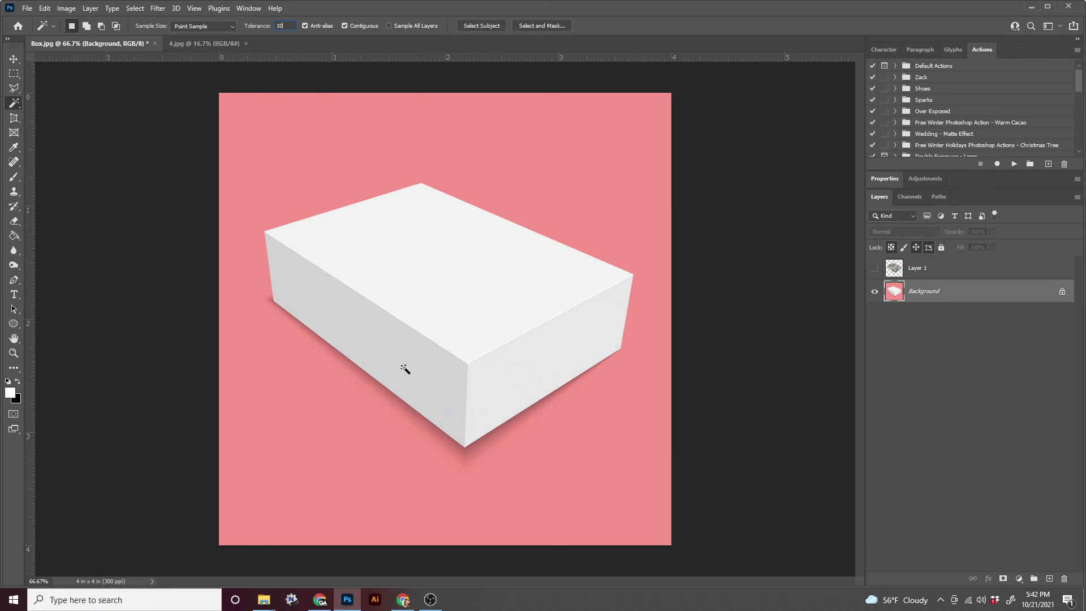
left_click(345, 325)
key("ctrl+j")
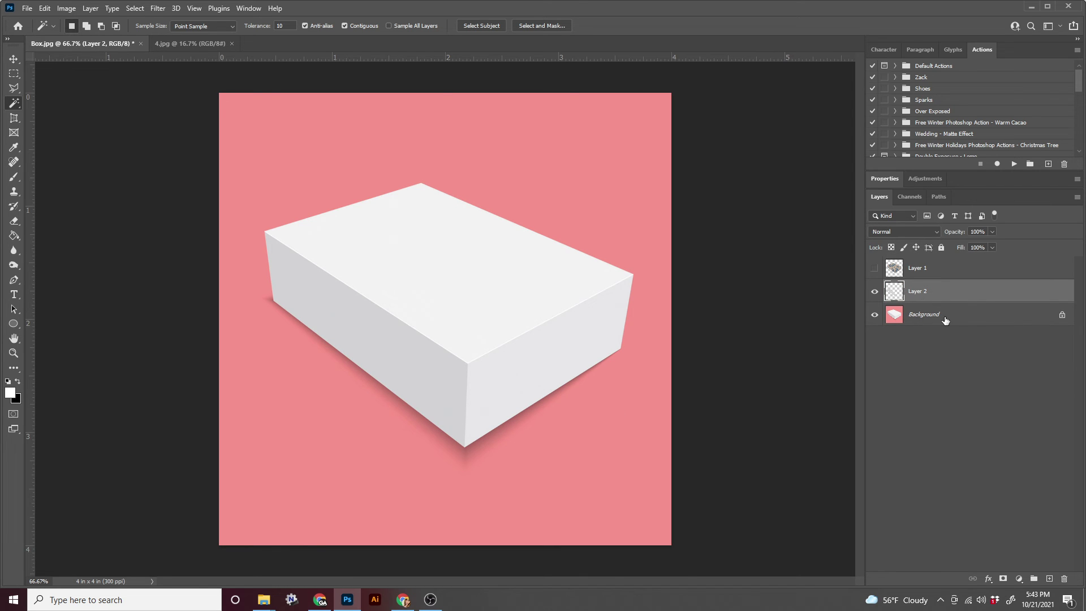
Step: Copy the box's right side face from the Background onto Layer 3
left_click(915, 318)
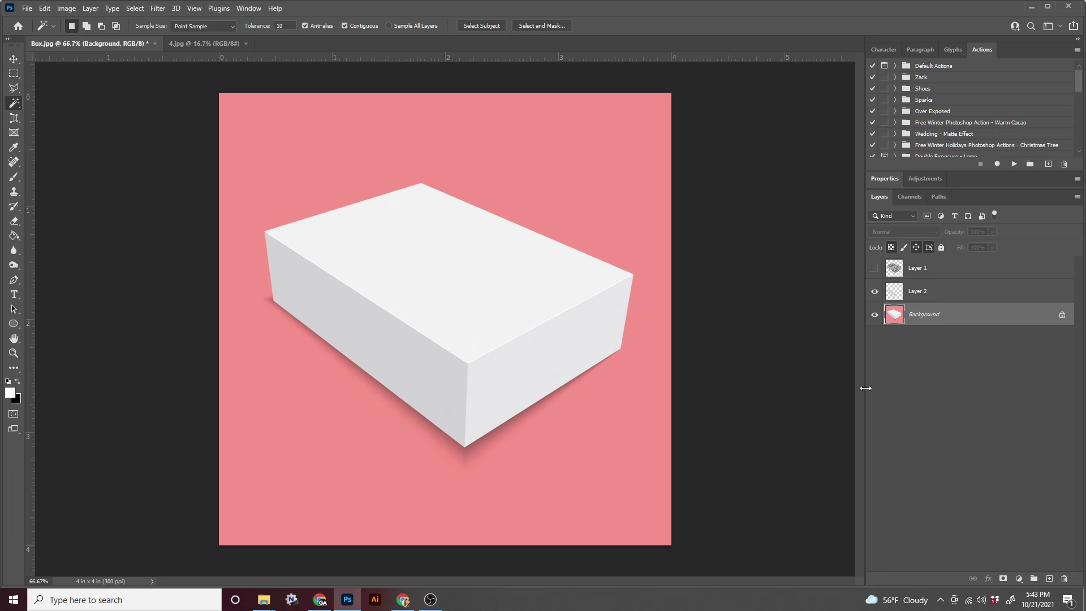
left_click(556, 339)
key("ctrl+j")
left_click(16, 58)
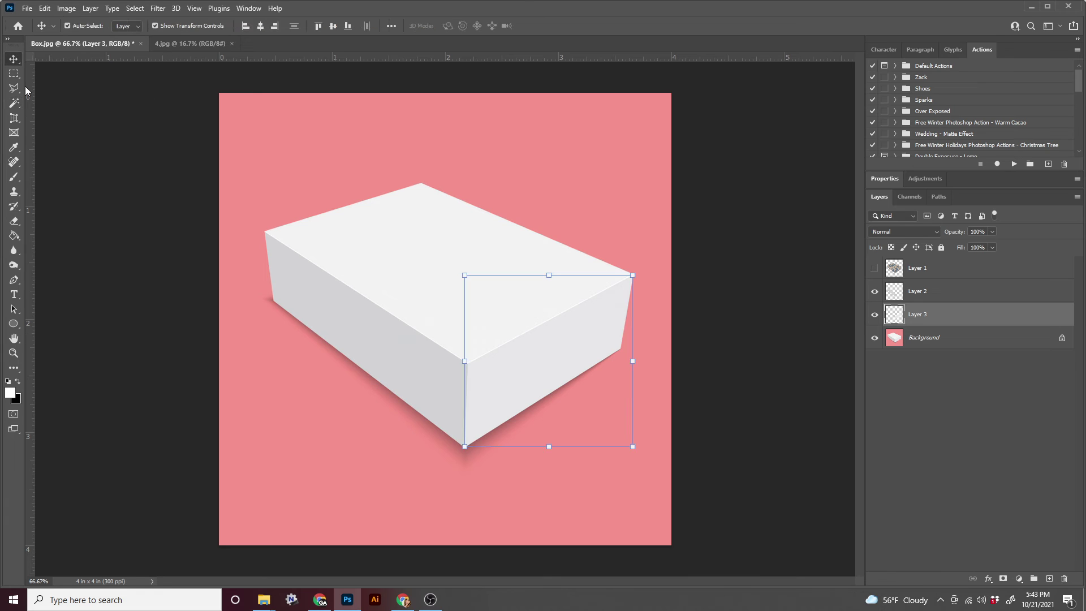
Step: Move the crab pattern Layer 1 below the box-face layers and make it visible
left_click(935, 270)
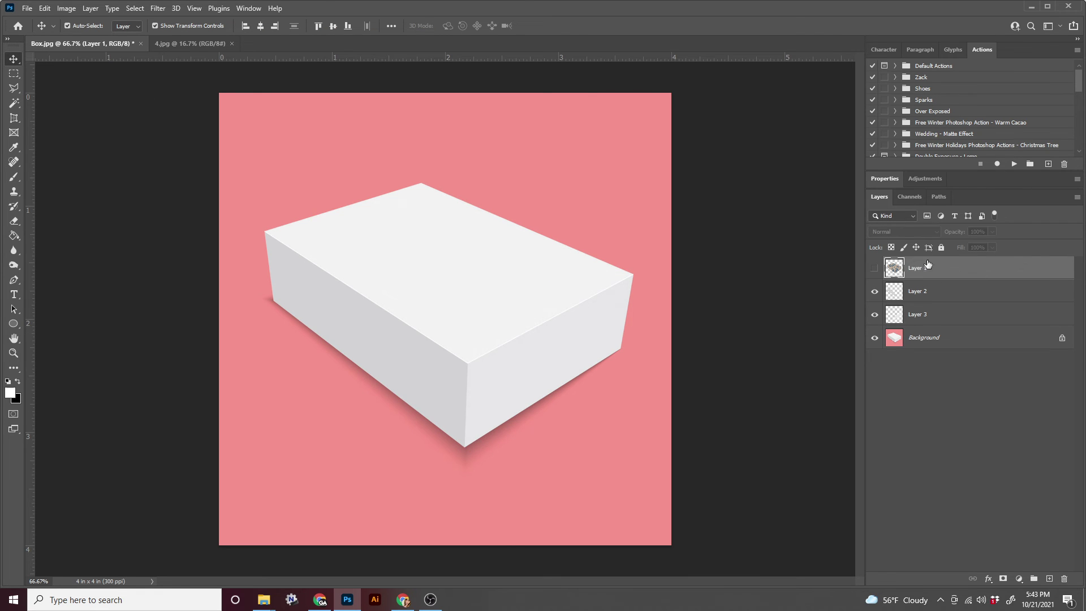
left_click_drag(933, 271, 938, 317)
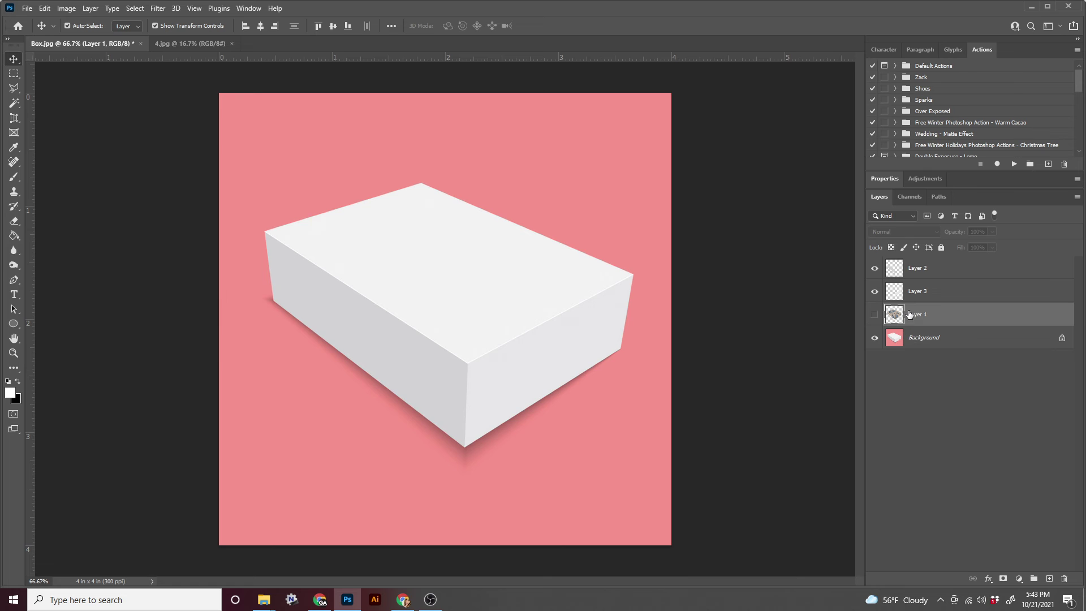
left_click(875, 315)
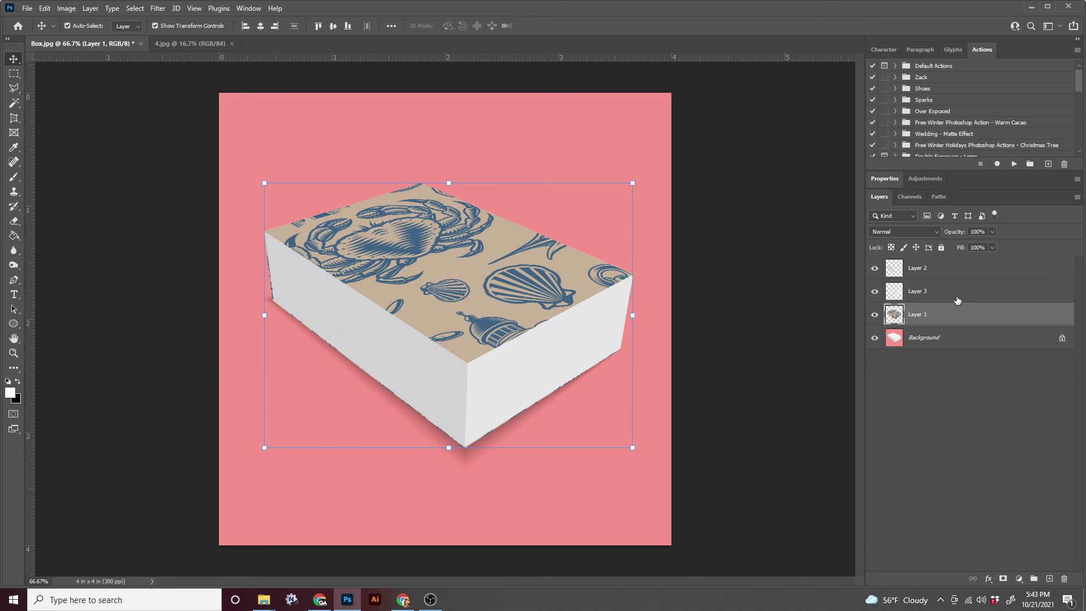
Step: Set Layers 2 and 3 to Multiply blend mode, then deselect them
left_click(941, 268)
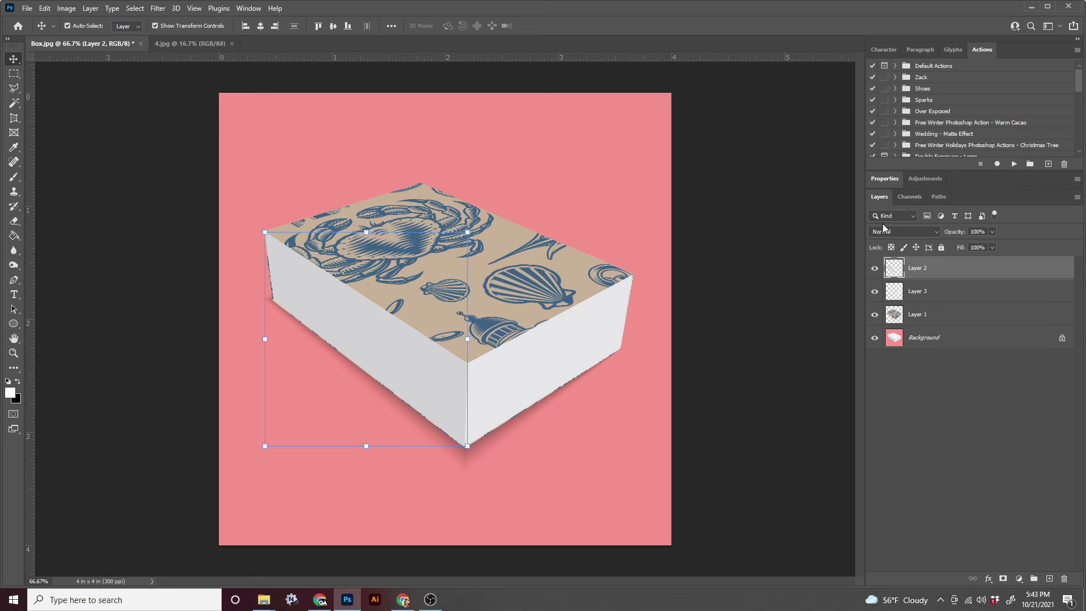
left_click(924, 291, "shift")
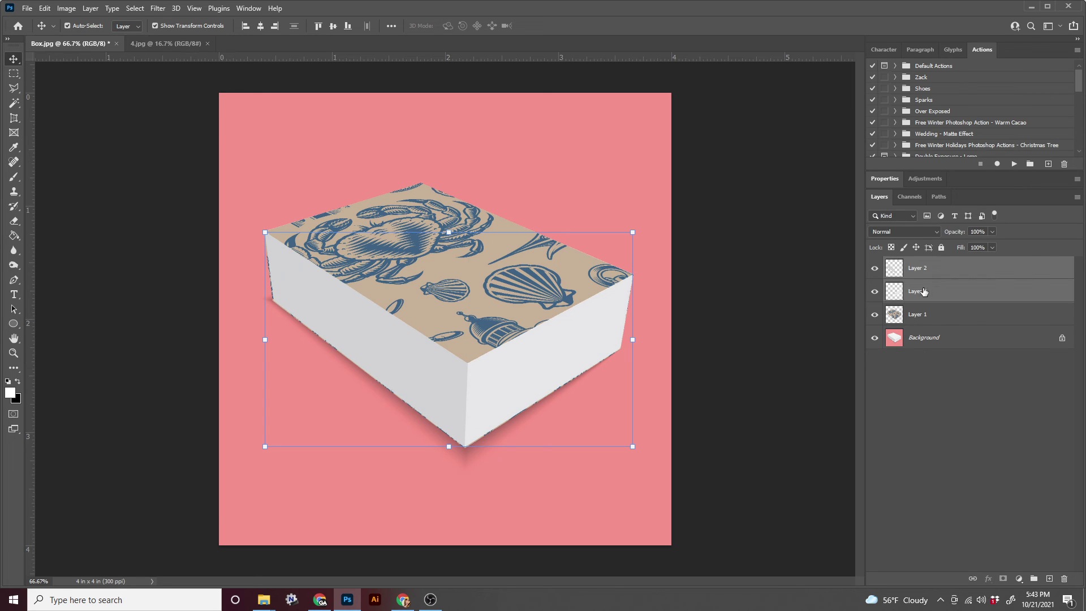
left_click(932, 234)
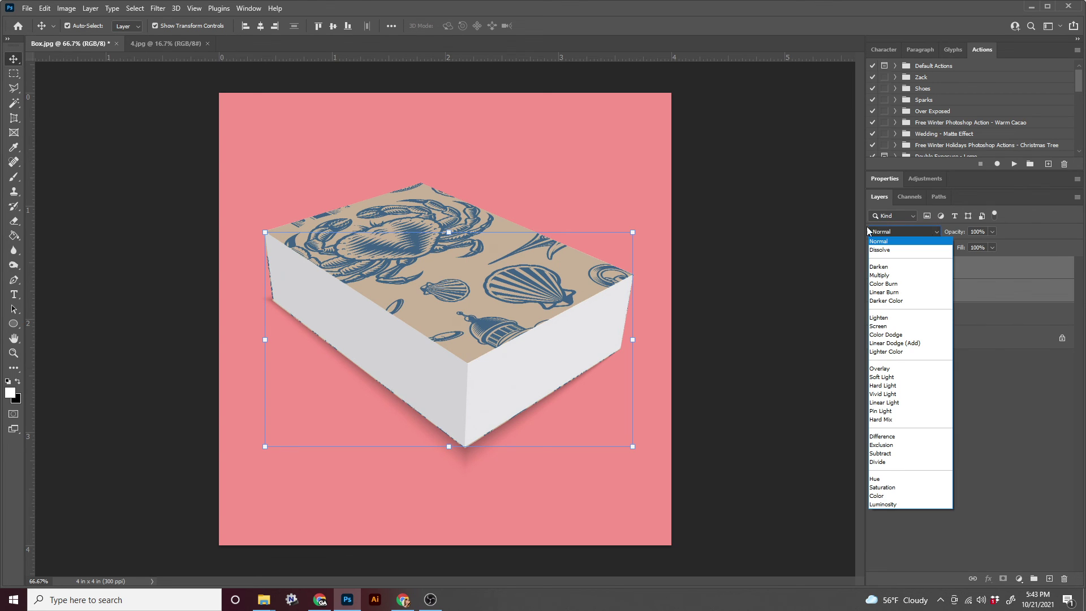
left_click(890, 278)
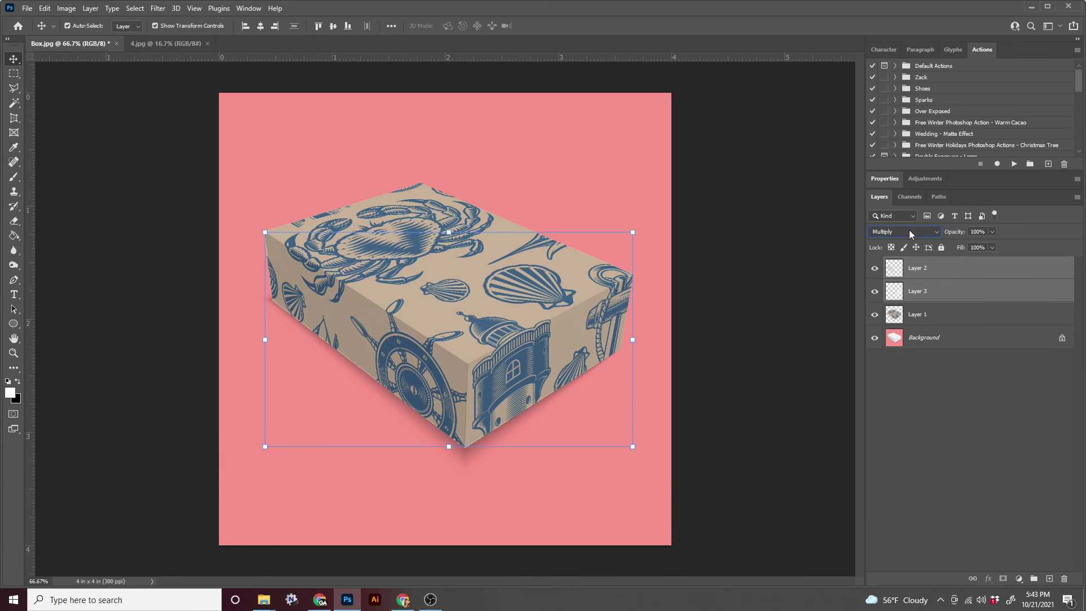
left_click(955, 451)
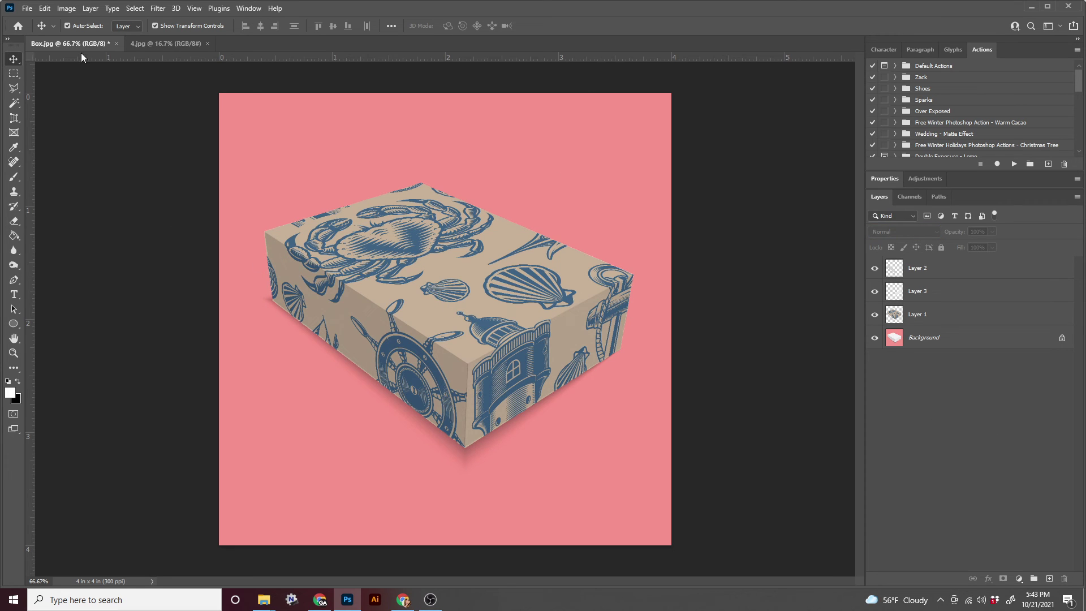
Step: Save as Box.psd in the Desktop Lessons & Tutorials perspective folder, accepting compatibility options
left_click(29, 9)
left_click(48, 145)
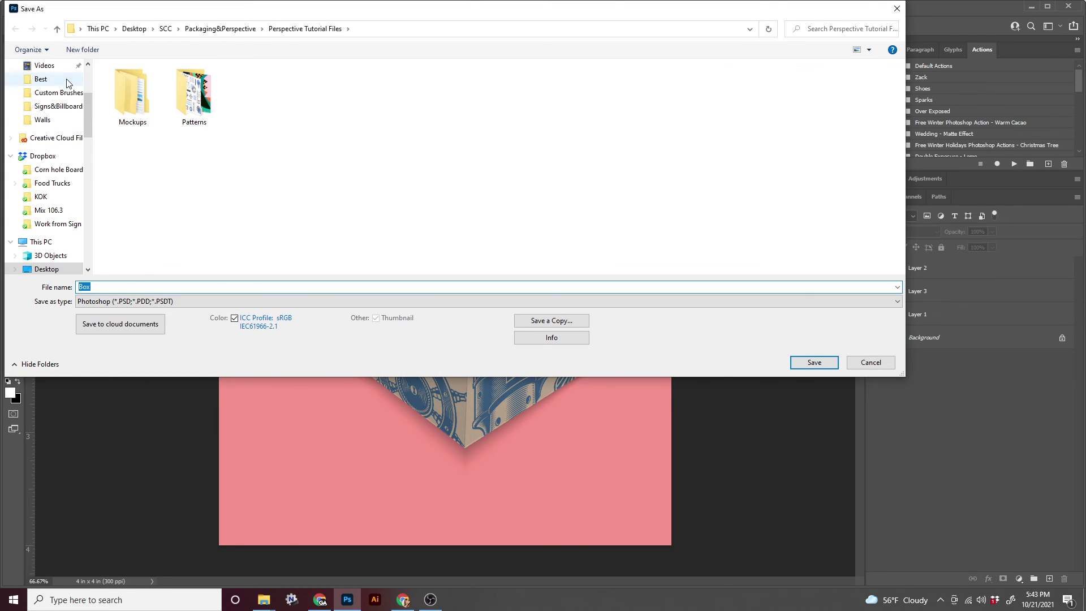
scroll(64, 85, "up", 3)
left_click(48, 88)
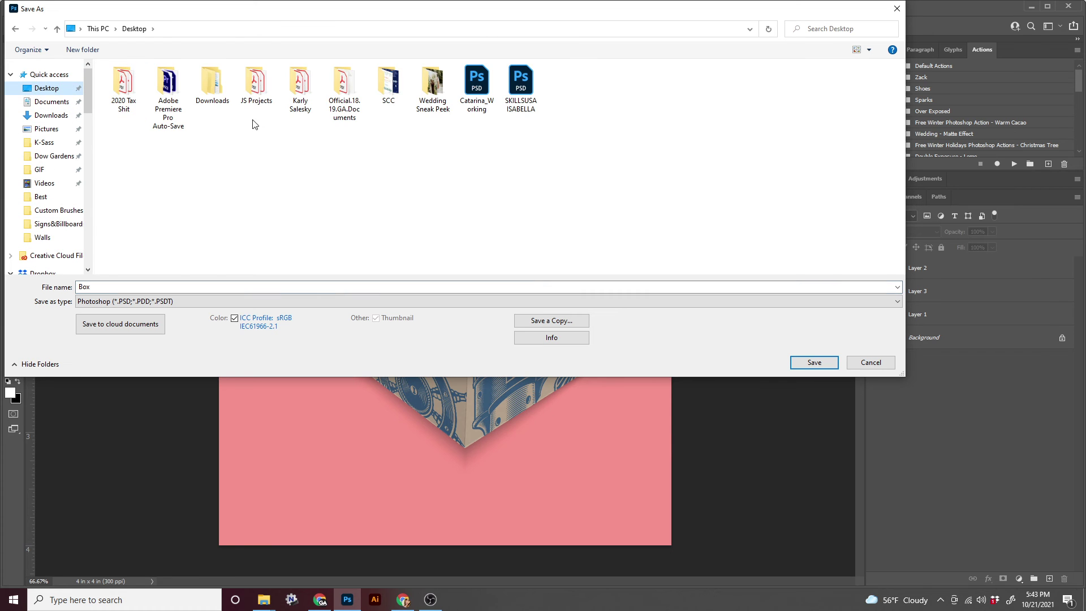
double_click(302, 85)
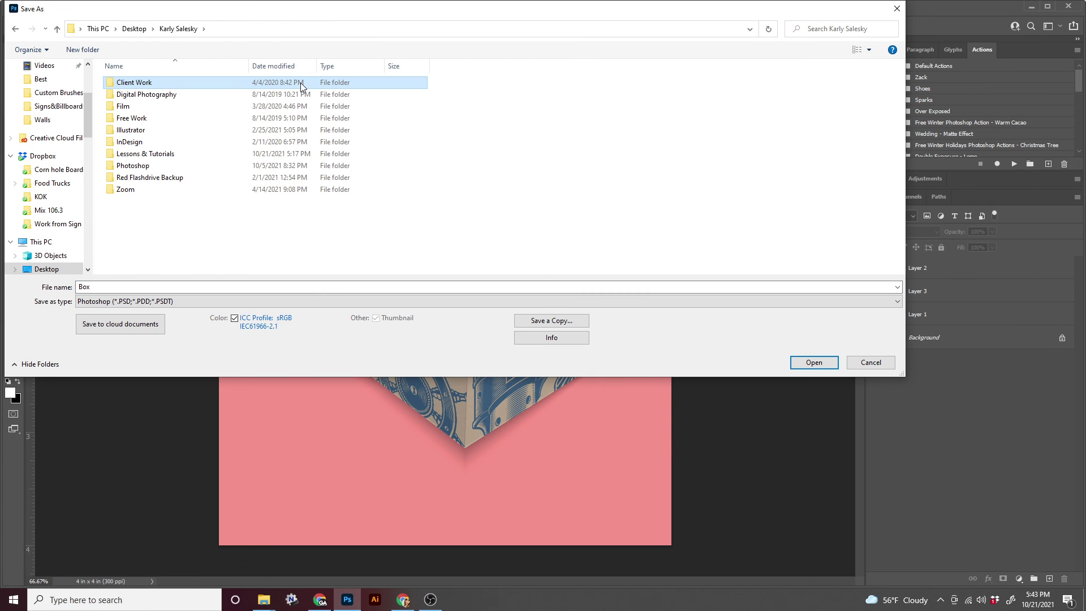
double_click(152, 154)
double_click(138, 85)
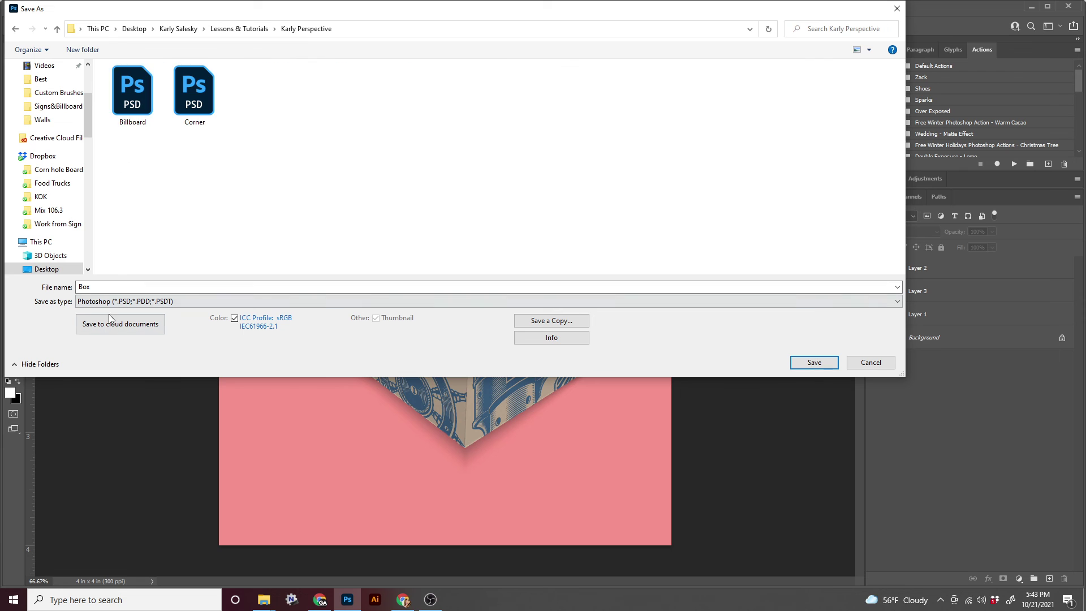
left_click(822, 362)
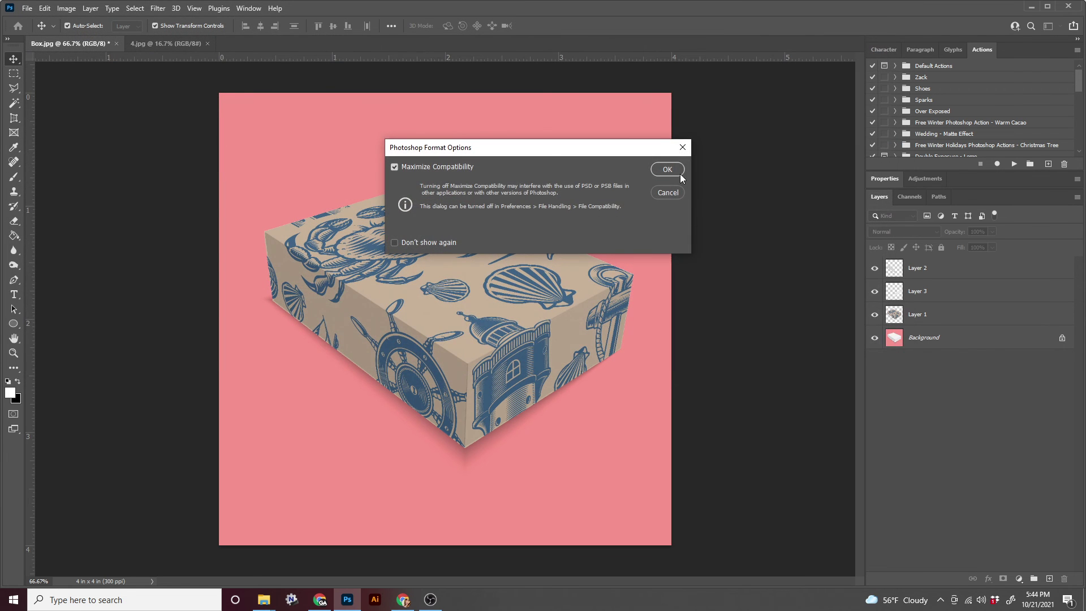
left_click(680, 172)
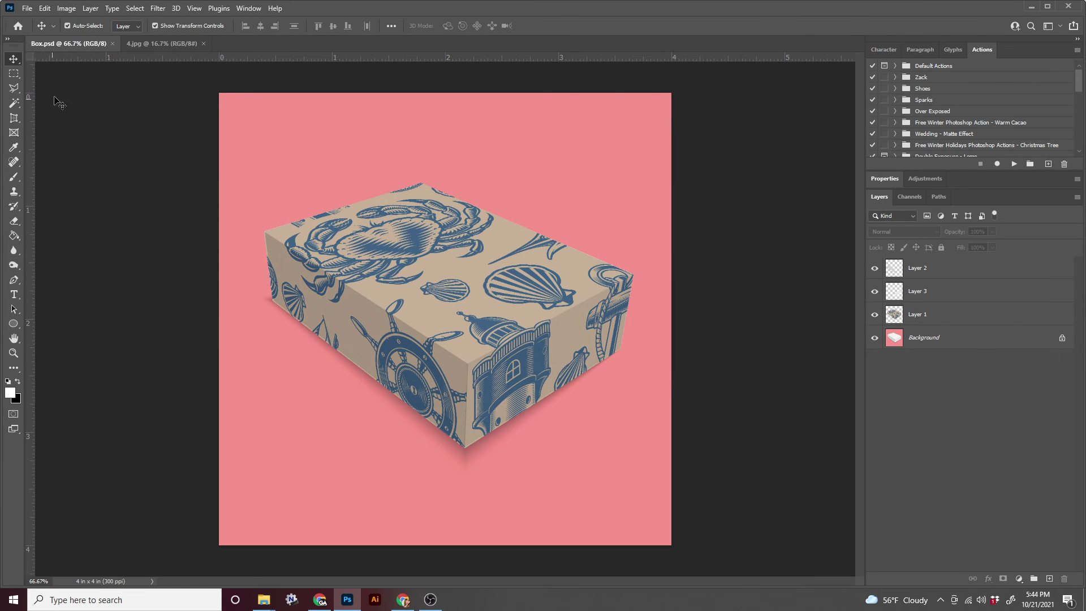
Step: Close Box.psd and 4.jpg and bring the Patterns Explorer window forward
left_click(112, 44)
left_click(110, 44)
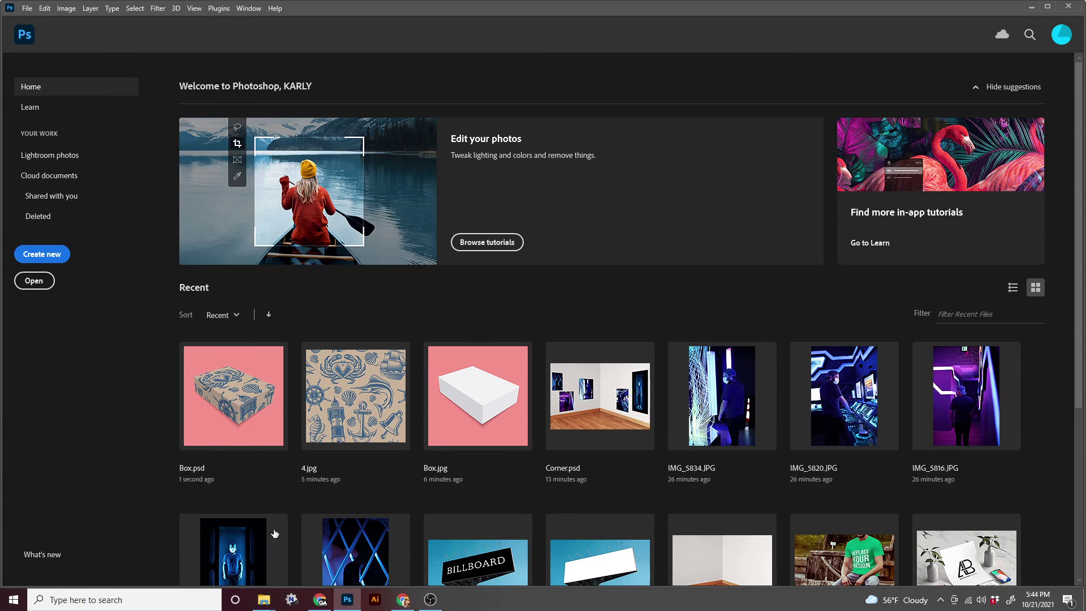
mouse_move(264, 600)
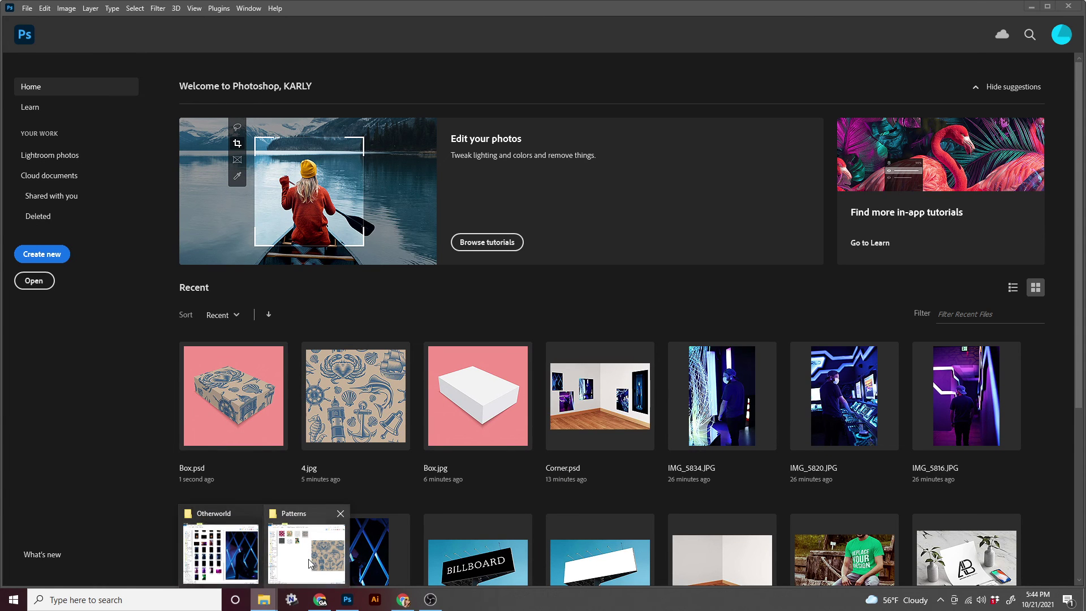
left_click(309, 562)
left_click_drag(636, 94, 415, 38)
Step: Browse from Perspective Tutorial Files into Mockups > Apparel
left_click(474, 66)
double_click(361, 120)
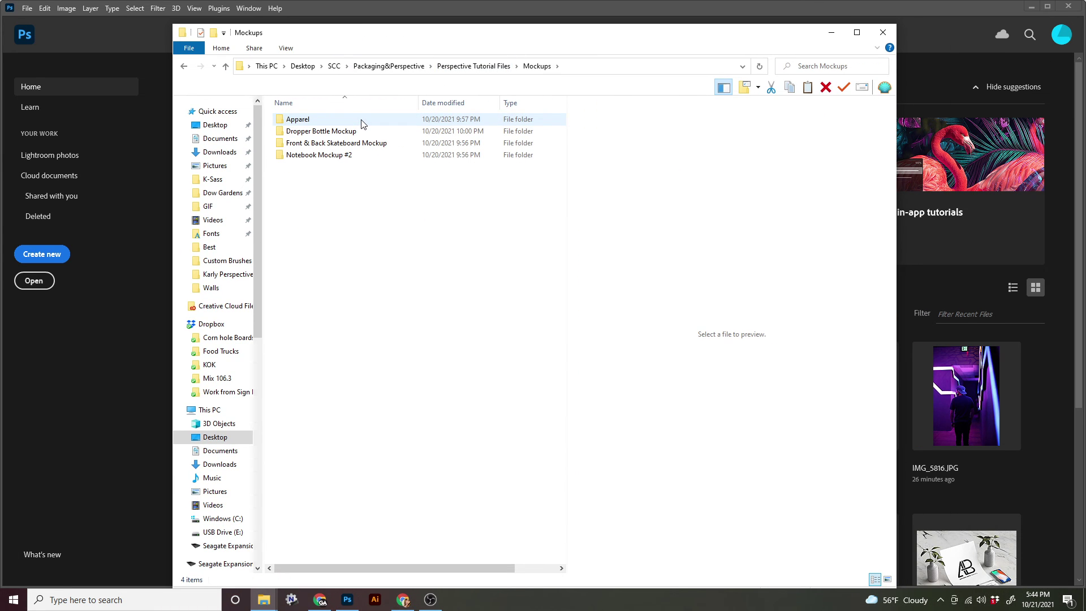
left_click(474, 65)
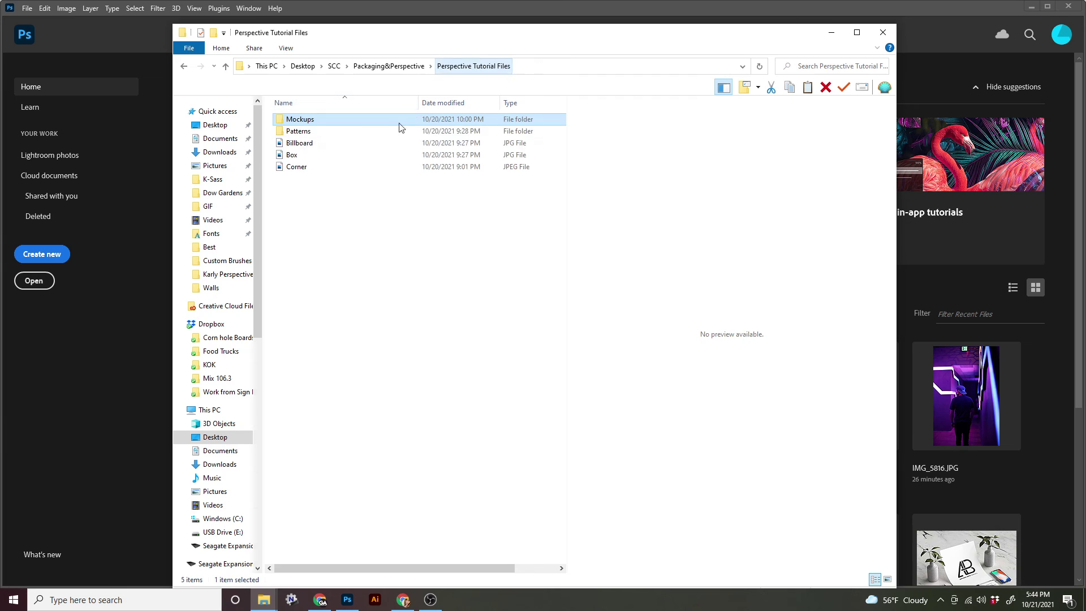
left_click(366, 145)
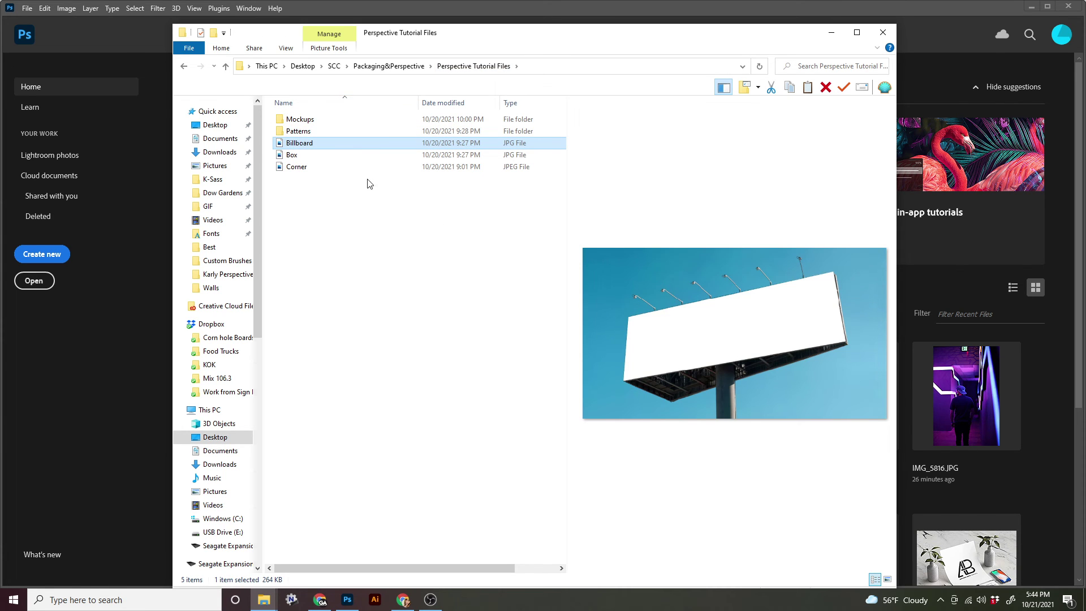
left_click(313, 123)
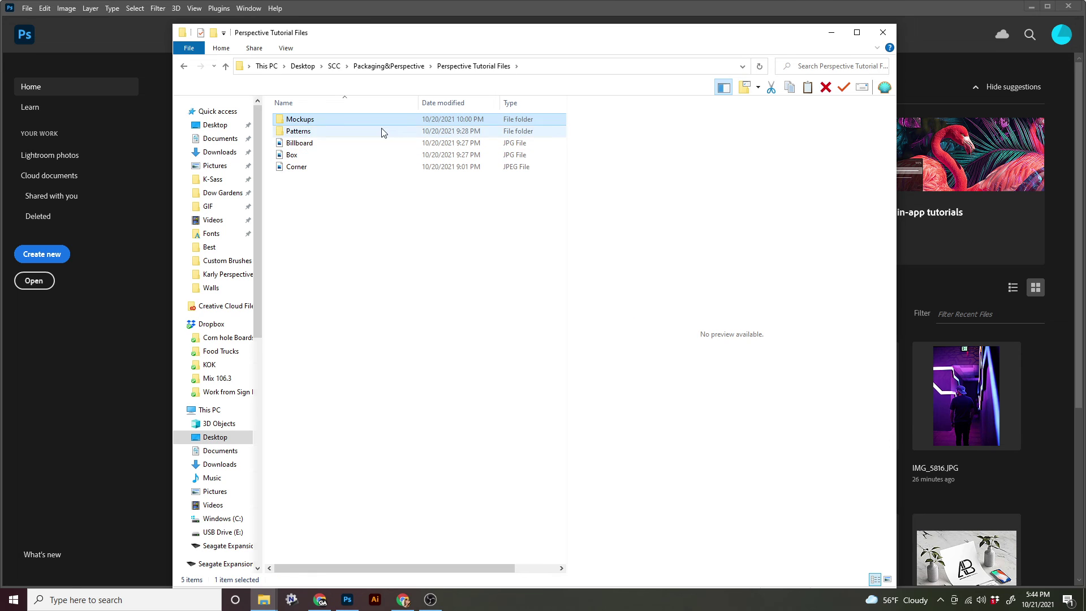
double_click(315, 124)
left_click(318, 124)
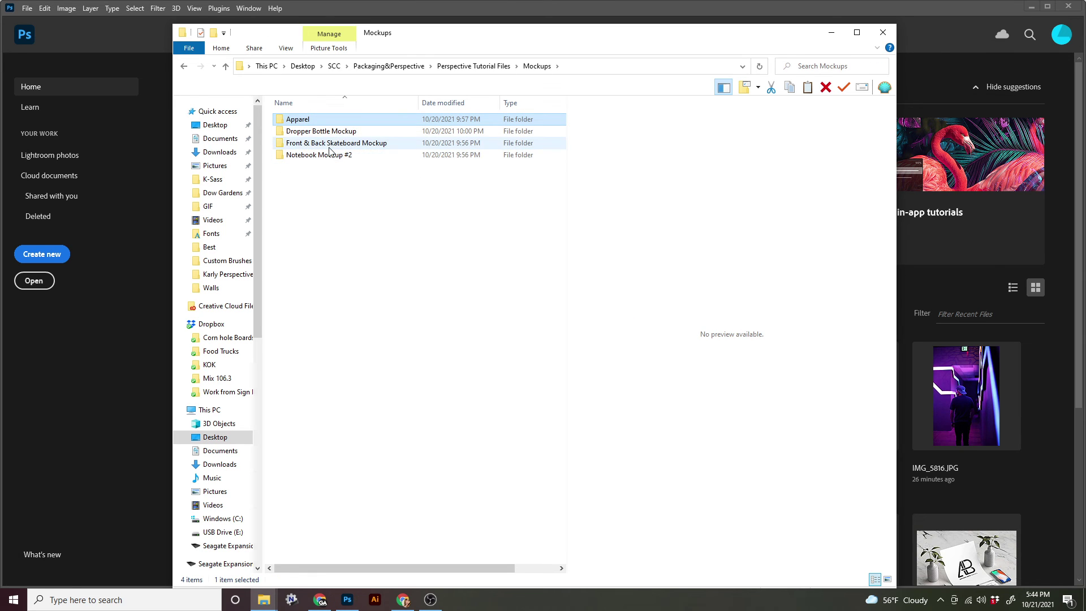
double_click(297, 120)
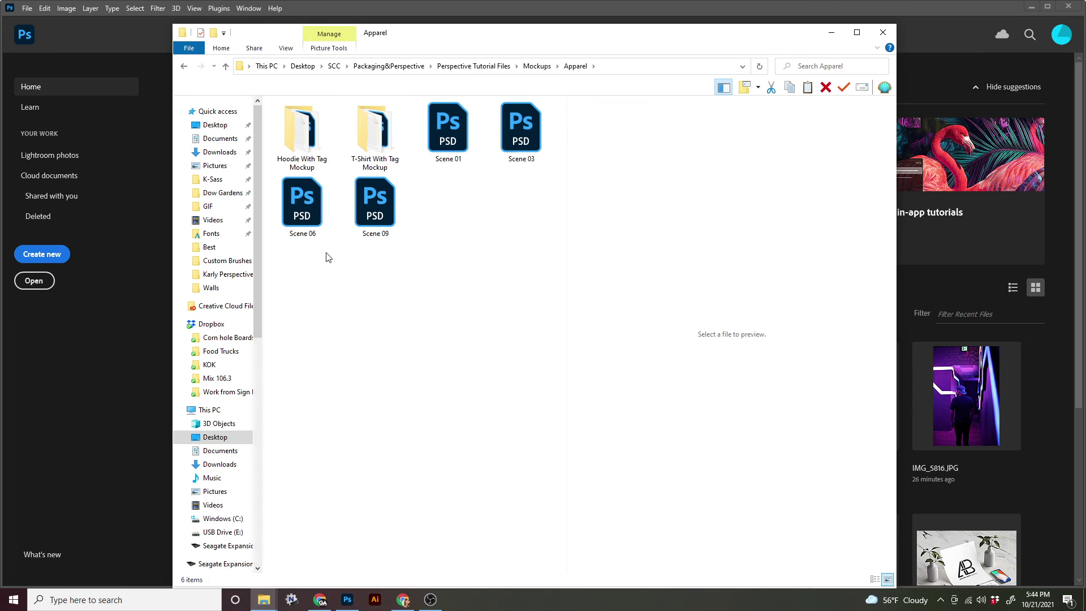
Step: Look over the scene mockups and open Scene 01 in Photoshop
left_click(425, 157)
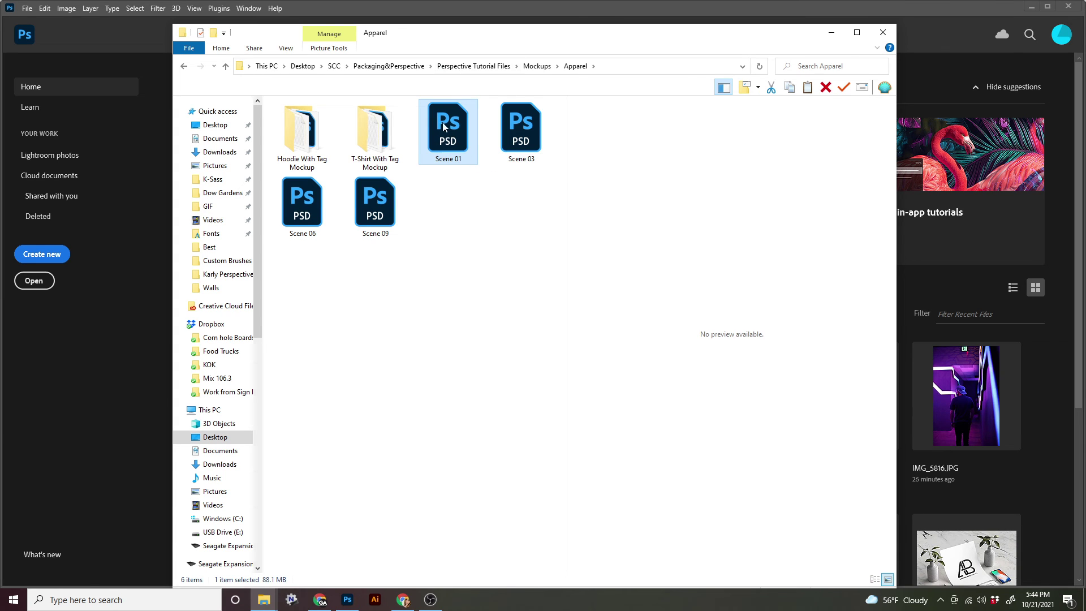
left_click(379, 217)
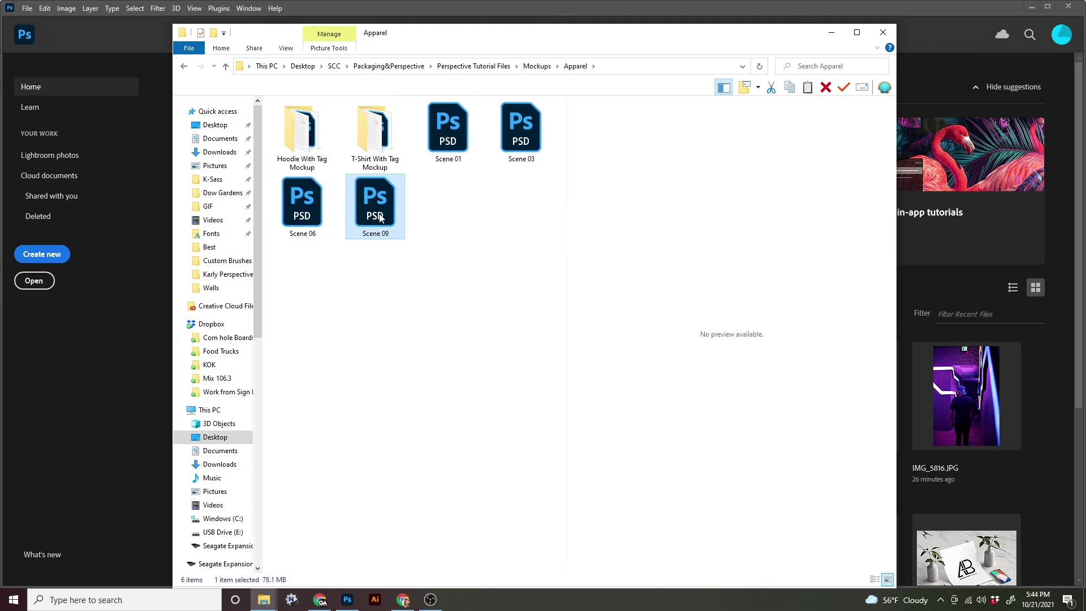
key("Left")
left_click(378, 222)
left_click(465, 159)
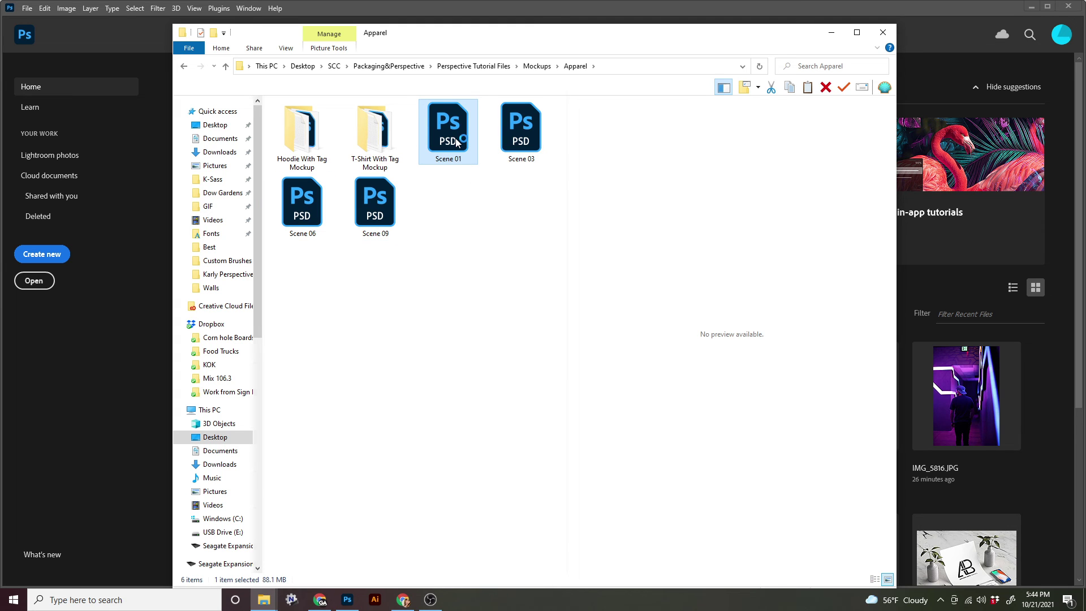
double_click(456, 142)
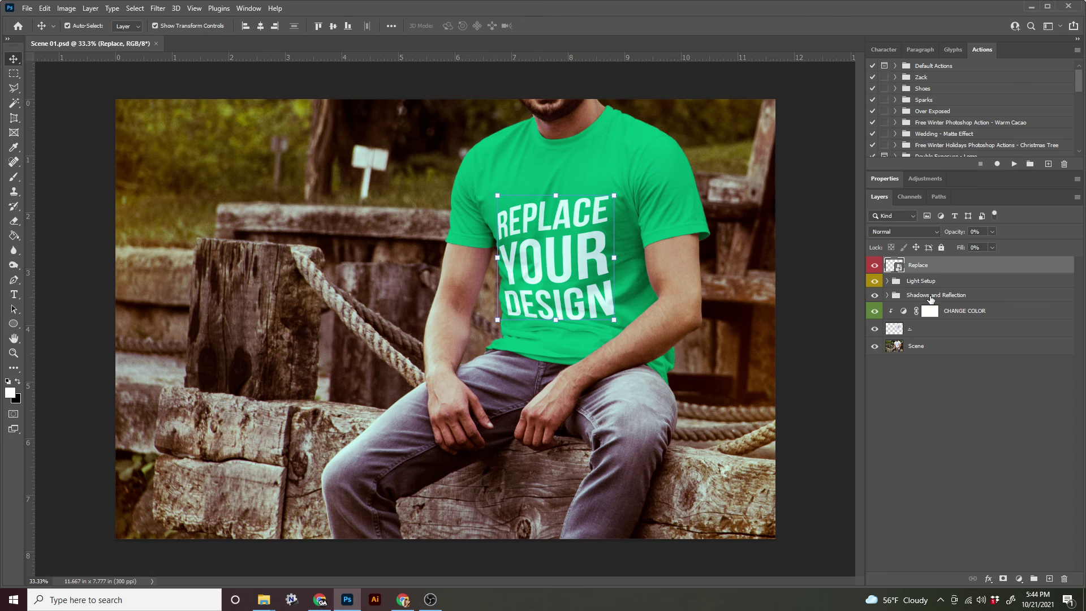
Step: Toggle the Replace, Light Setup, CHANGE COLOR and Scene layers off and on to inspect them
left_click(874, 266)
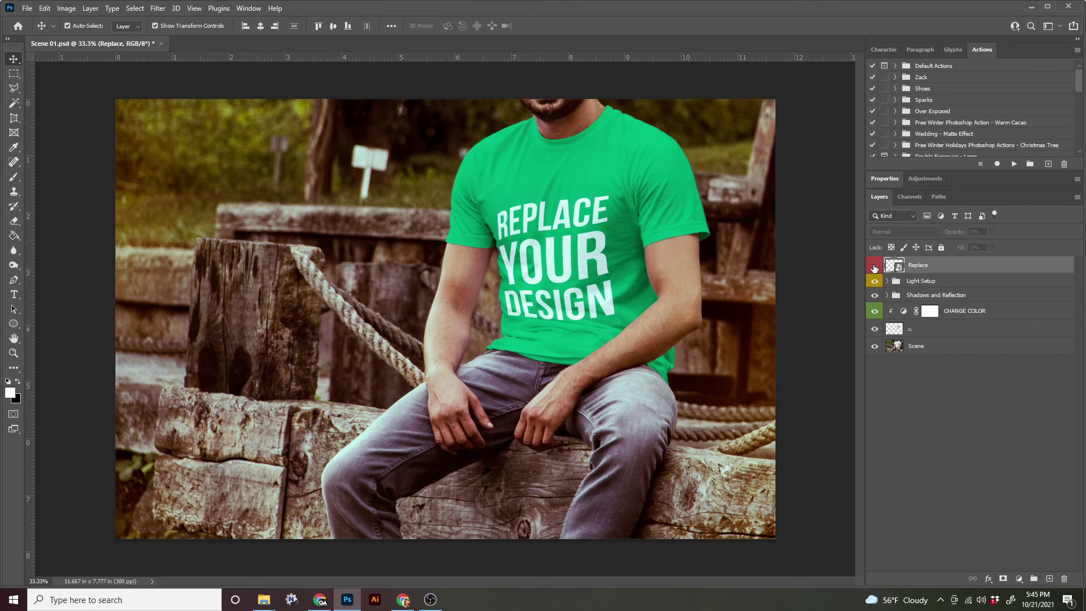
left_click(874, 266)
left_click(875, 281)
left_click(874, 280)
left_click(875, 296)
left_click(875, 295)
left_click(875, 310)
left_click(874, 316)
left_click(875, 317)
left_click(874, 350)
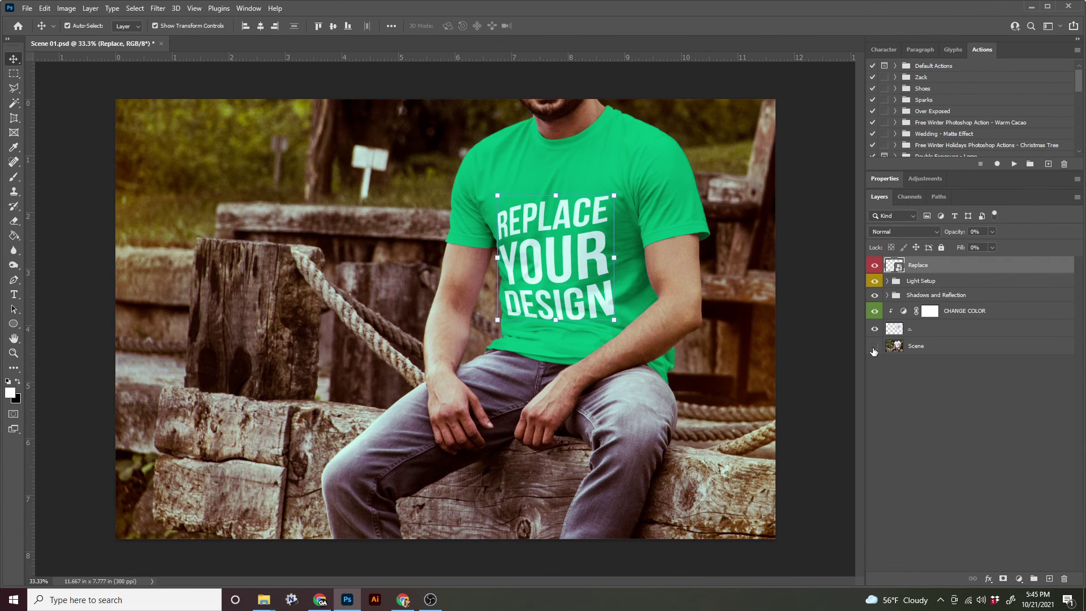
left_click(875, 350)
Step: In the Replace smart object, delete the three text layers, show Layer 2's SHE art, and save
double_click(896, 267)
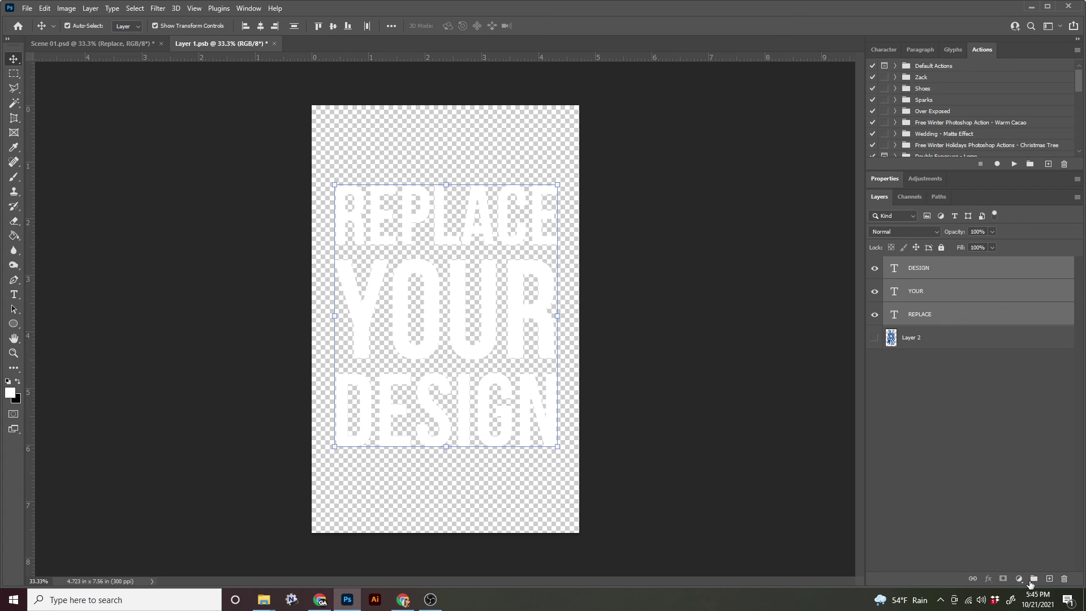
left_click(1064, 579)
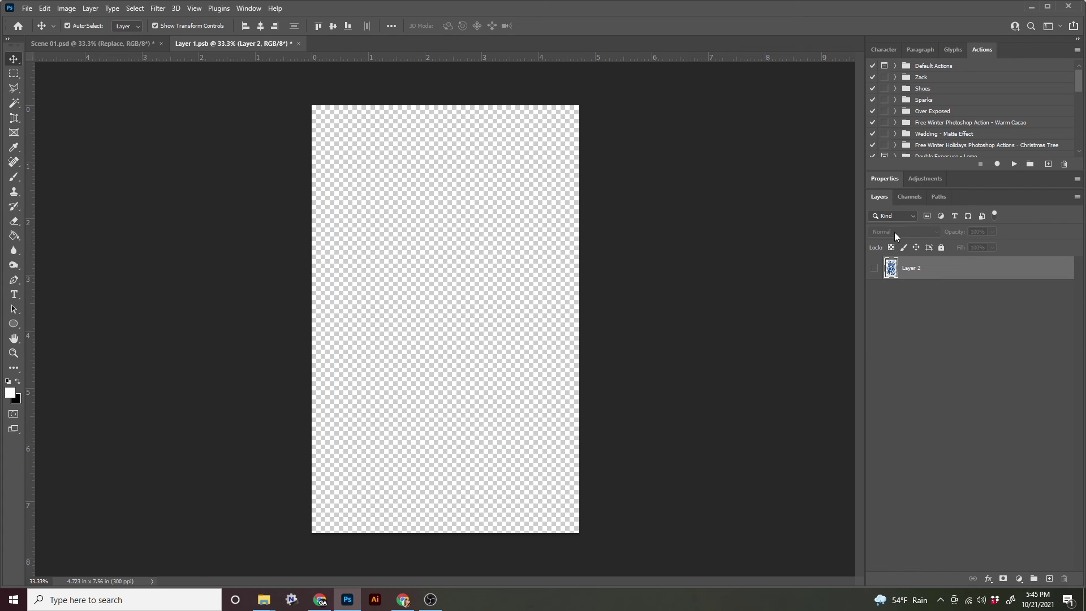
left_click(875, 268)
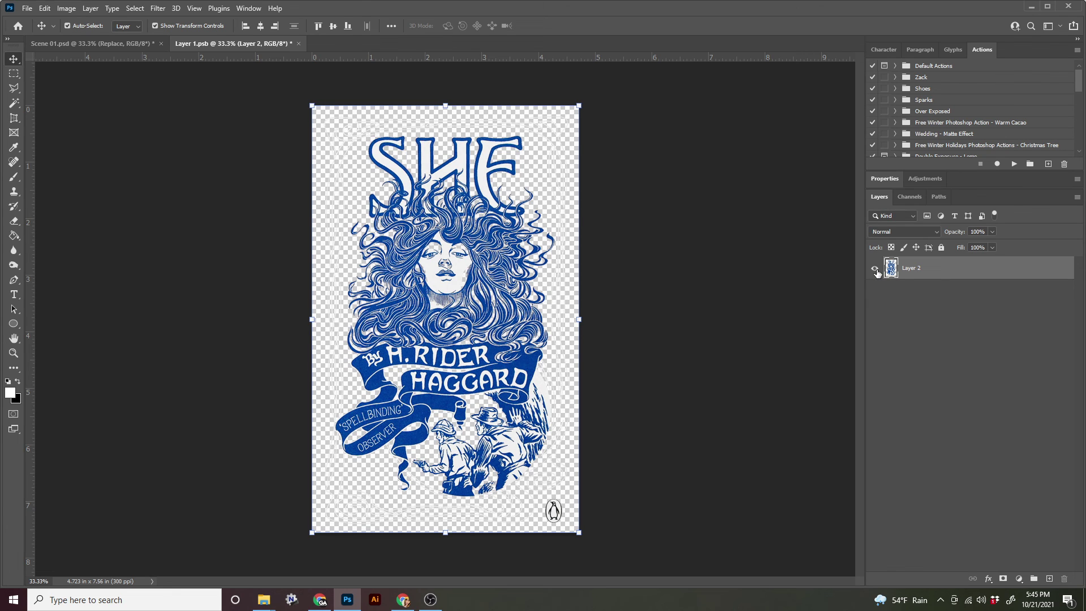
key("ctrl")
key("ctrl+s")
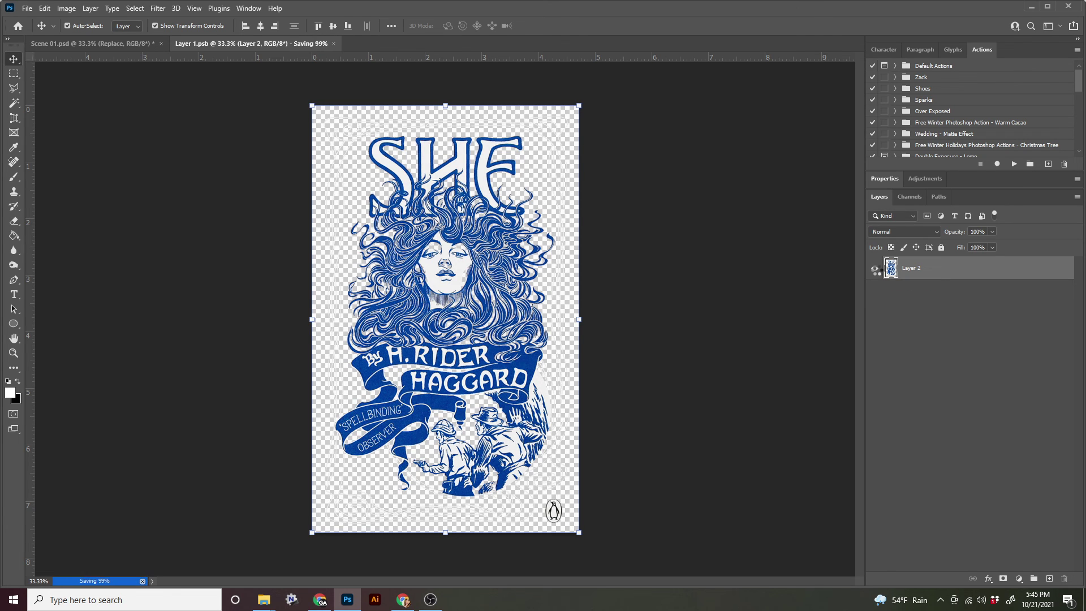
left_click(121, 46)
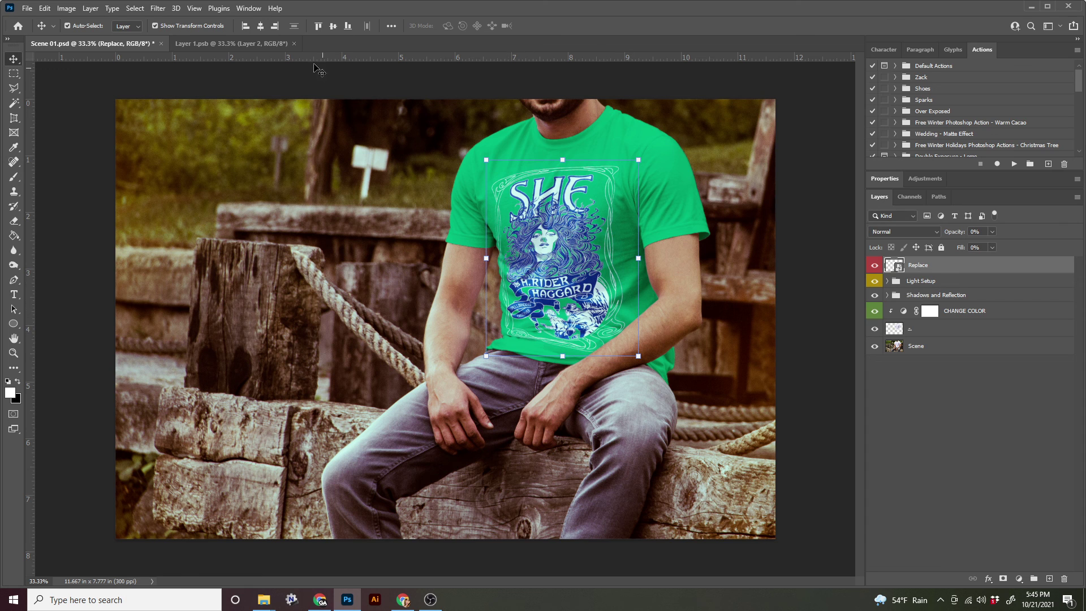
left_click(276, 45)
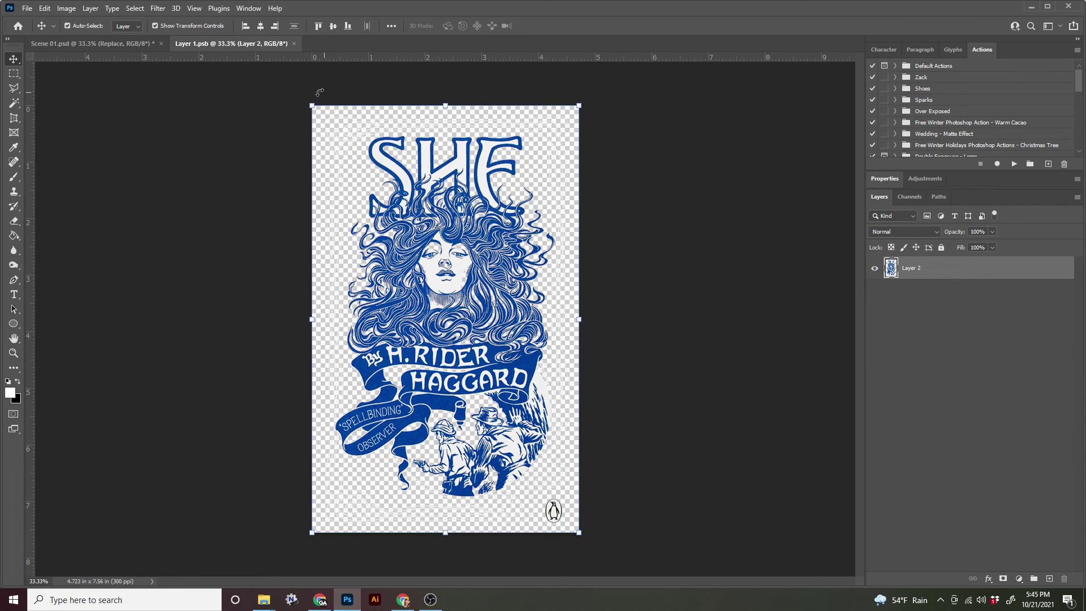
Step: Add a new layer beneath the SHE artwork and fill it with black
left_click(1050, 579, "ctrl")
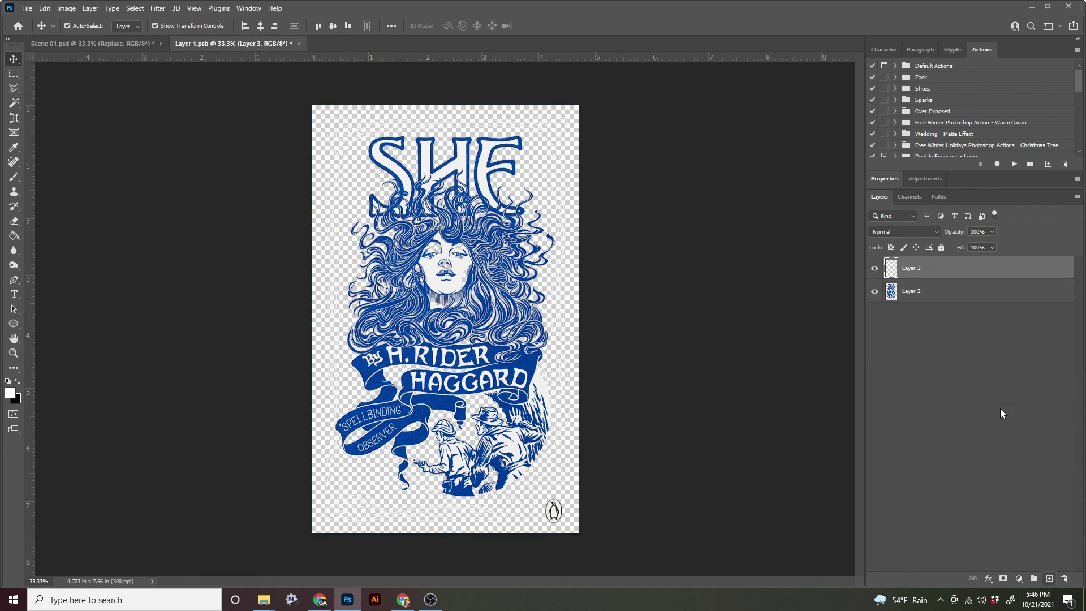
left_click(18, 382)
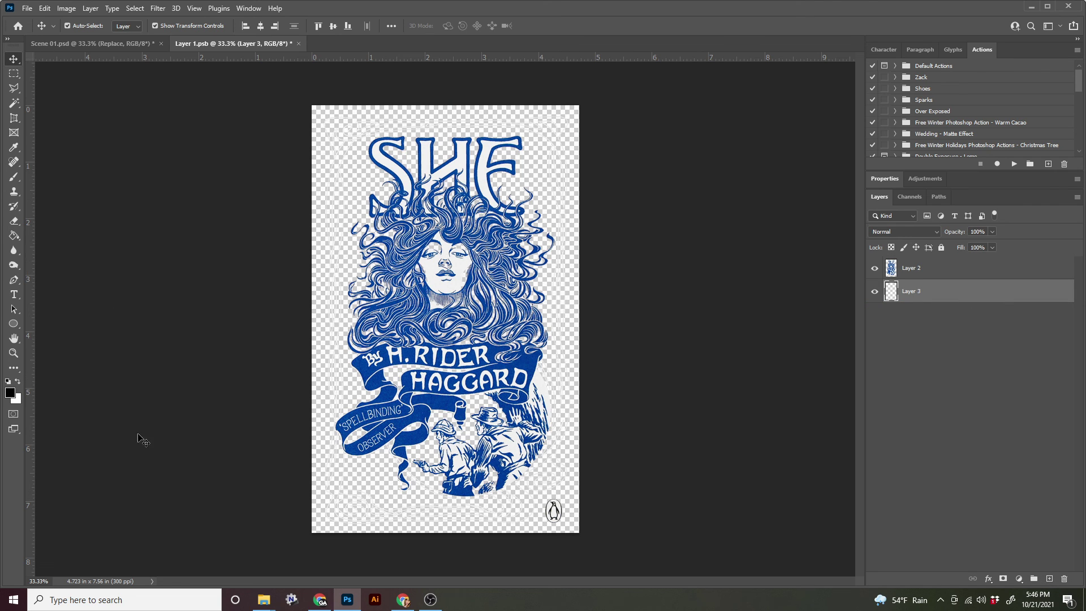
key("g")
left_click(524, 517)
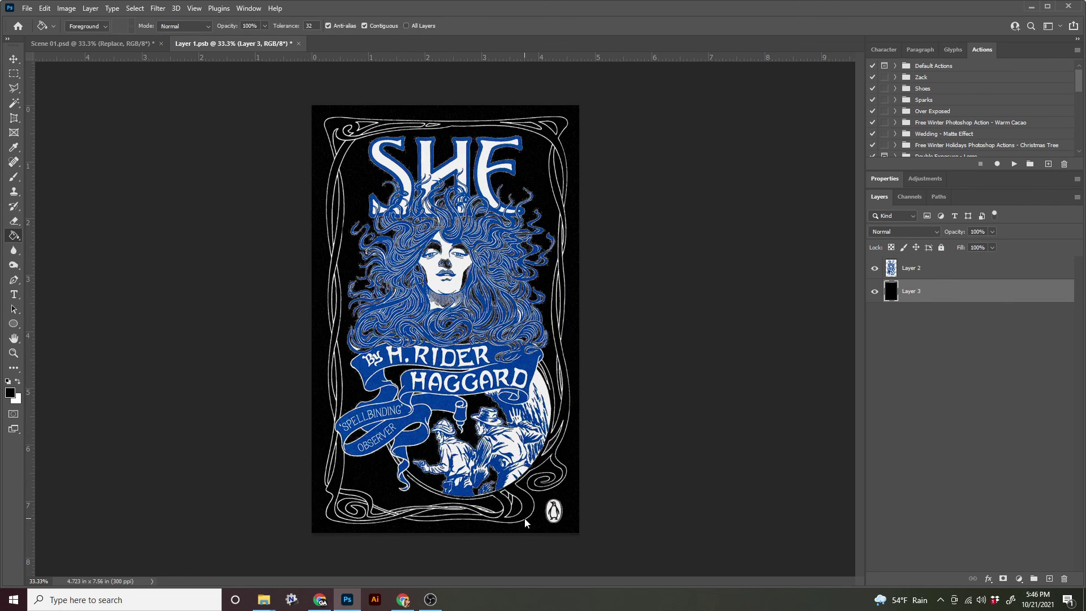
Step: Toggle the black layer's visibility to compare, then return to Scene 01.psd
left_click(876, 292)
left_click(876, 292)
left_click(875, 292)
left_click(874, 292)
left_click(874, 292)
left_click(874, 293)
left_click(127, 46)
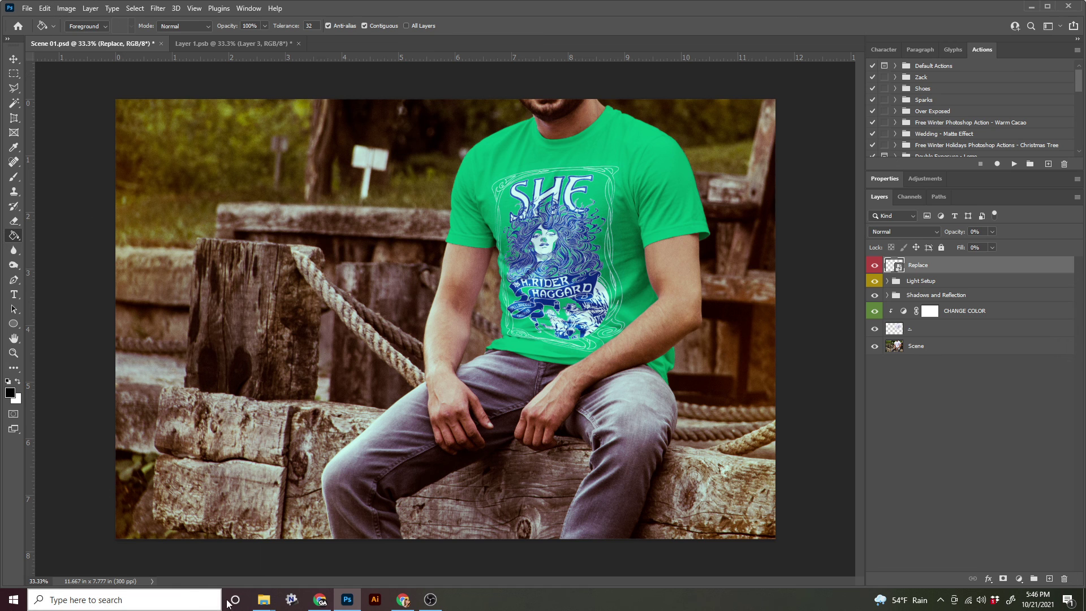
Step: Bring File Explorer forward and go from Perspective Tutorial Files into the Mockups folder
mouse_move(264, 600)
left_click(294, 554)
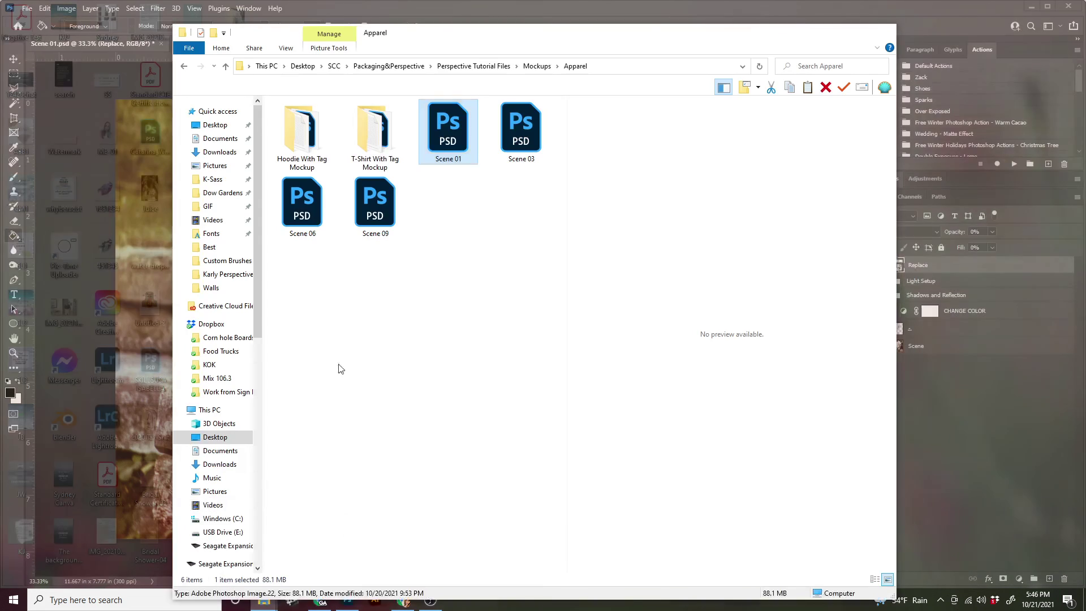
left_click(473, 66)
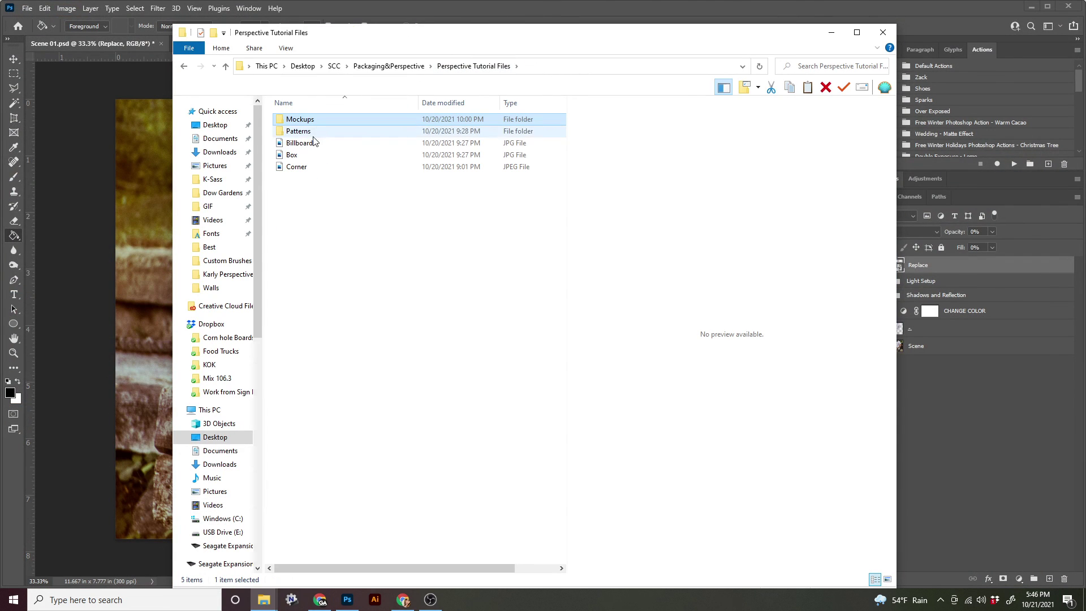
double_click(305, 119)
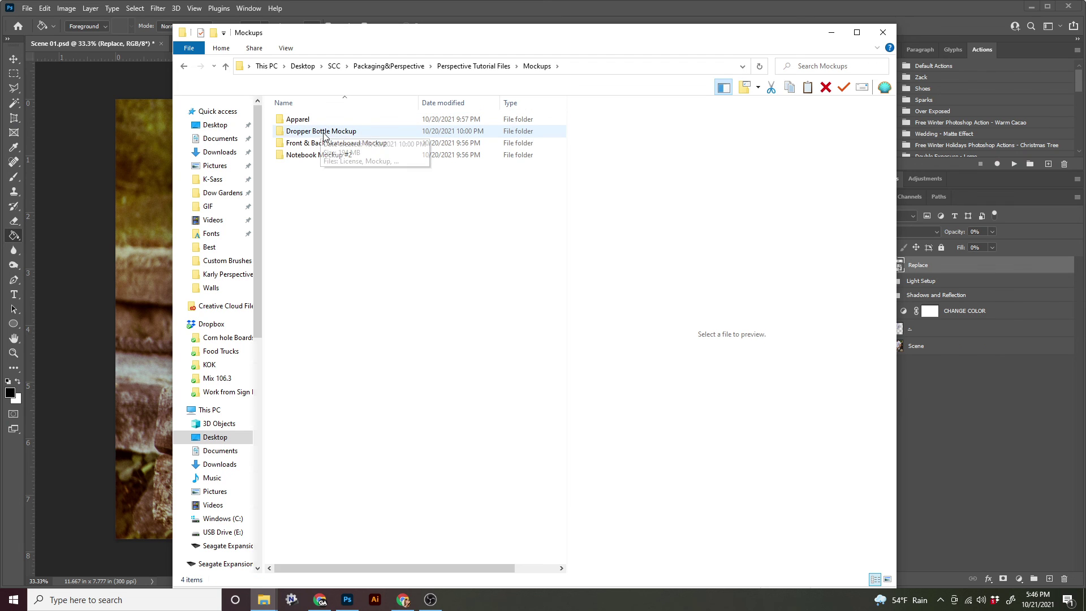
Step: Browse the Front & Back Skateboard Mockup folder, then return to Mockups and select its folders
double_click(328, 143)
left_click(306, 132)
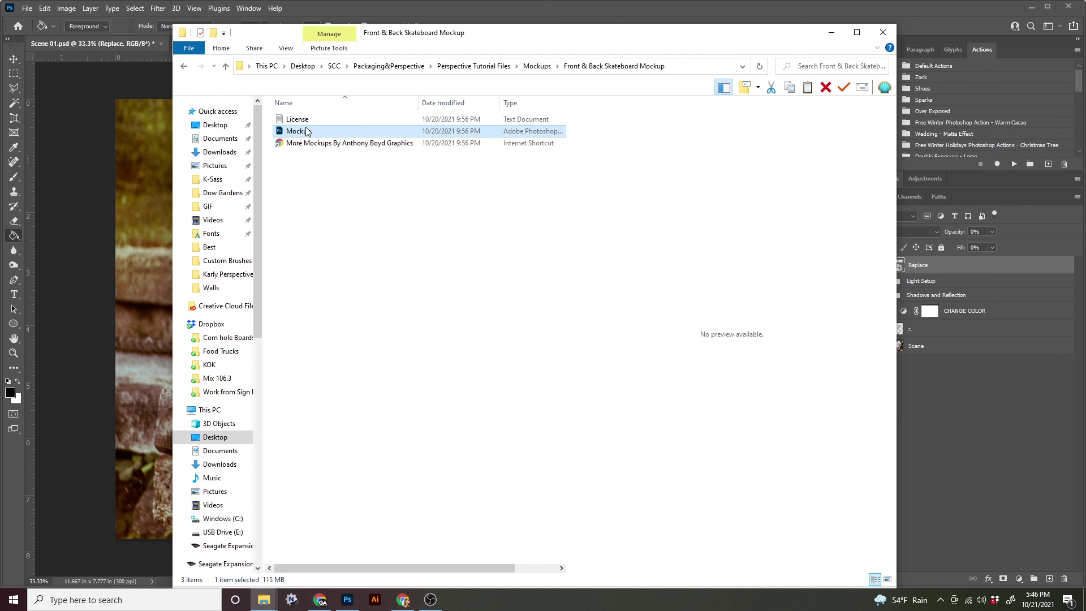
left_click(528, 67)
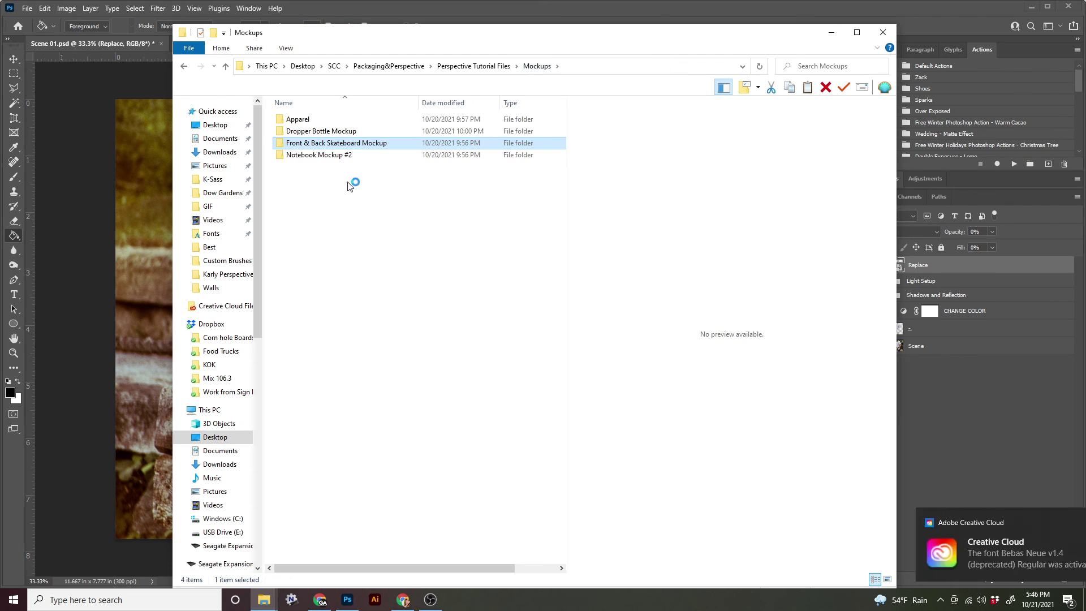
left_click(337, 131)
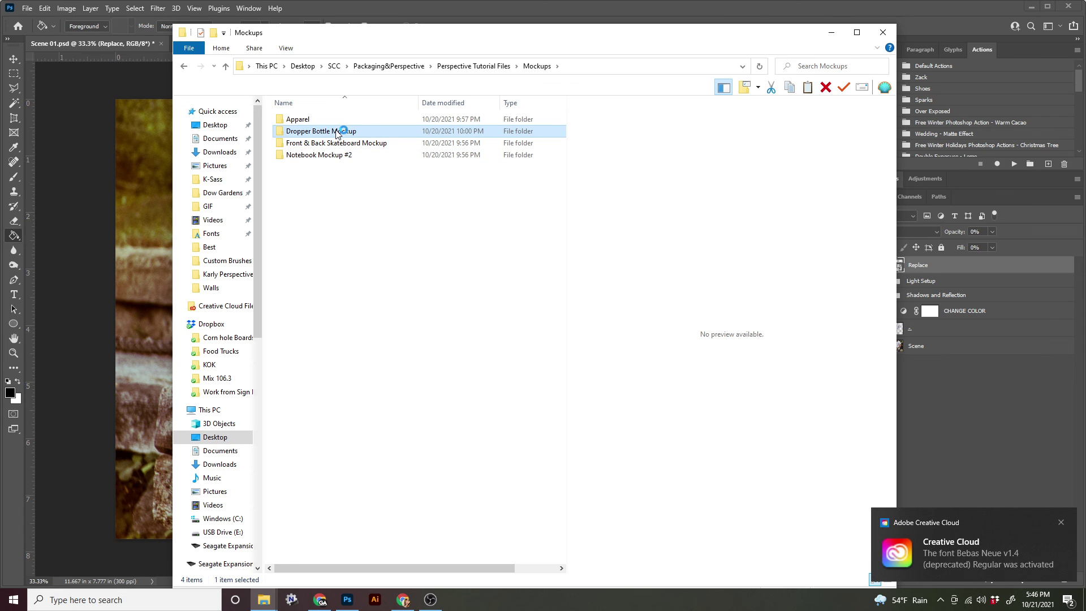
left_click(360, 155)
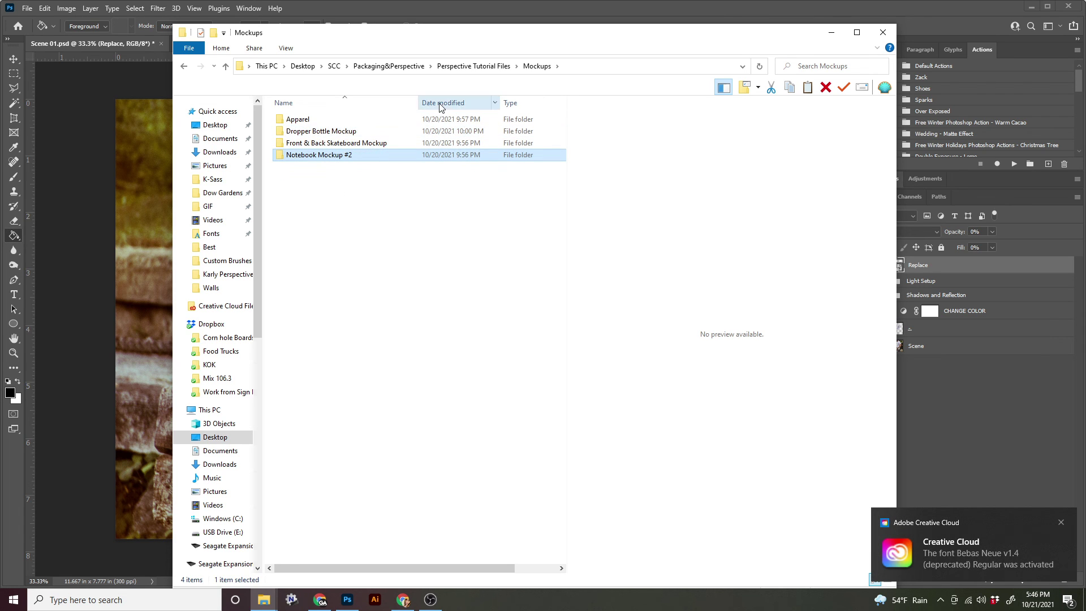
left_click(331, 121)
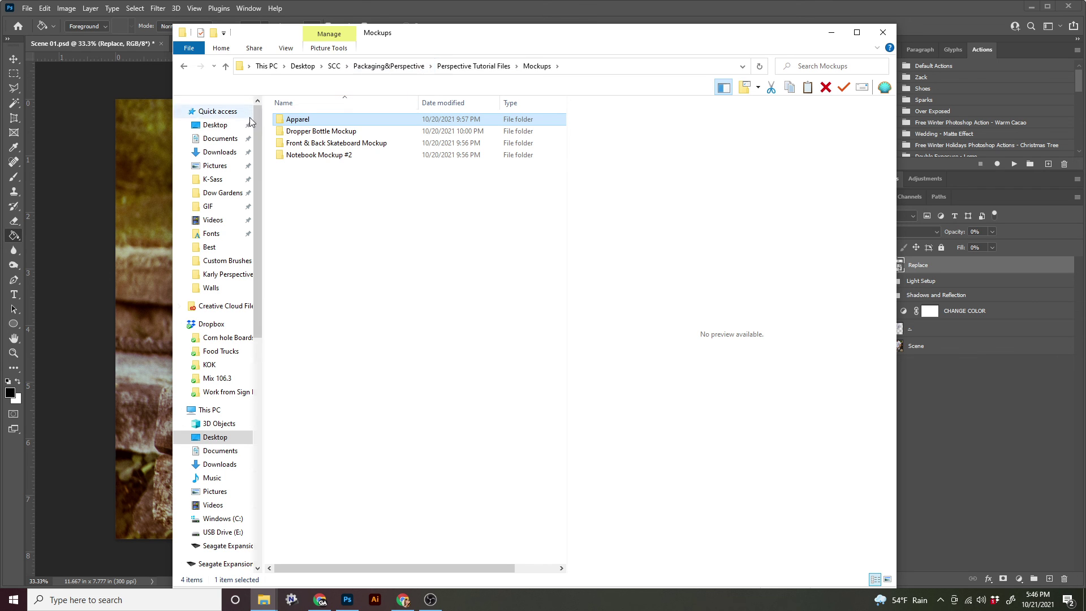
Step: Navigate from Desktop through the personal folder into Lessons & Tutorials
left_click(214, 125)
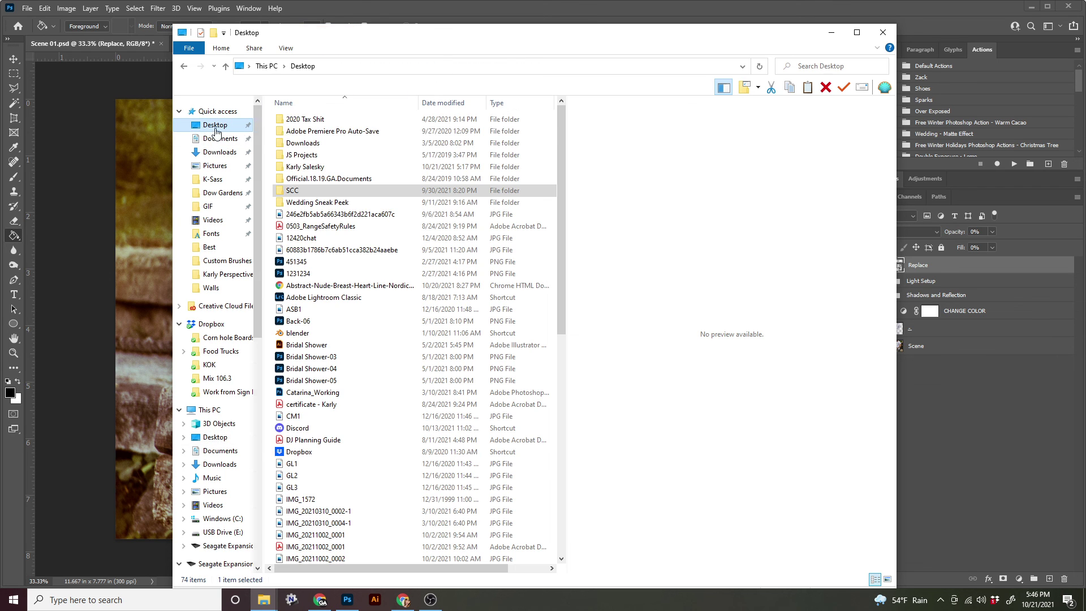
double_click(306, 167)
double_click(331, 196)
Step: Check the Billboard, Box and Corner PSDs in the perspective folder, then go back up
left_click(309, 121)
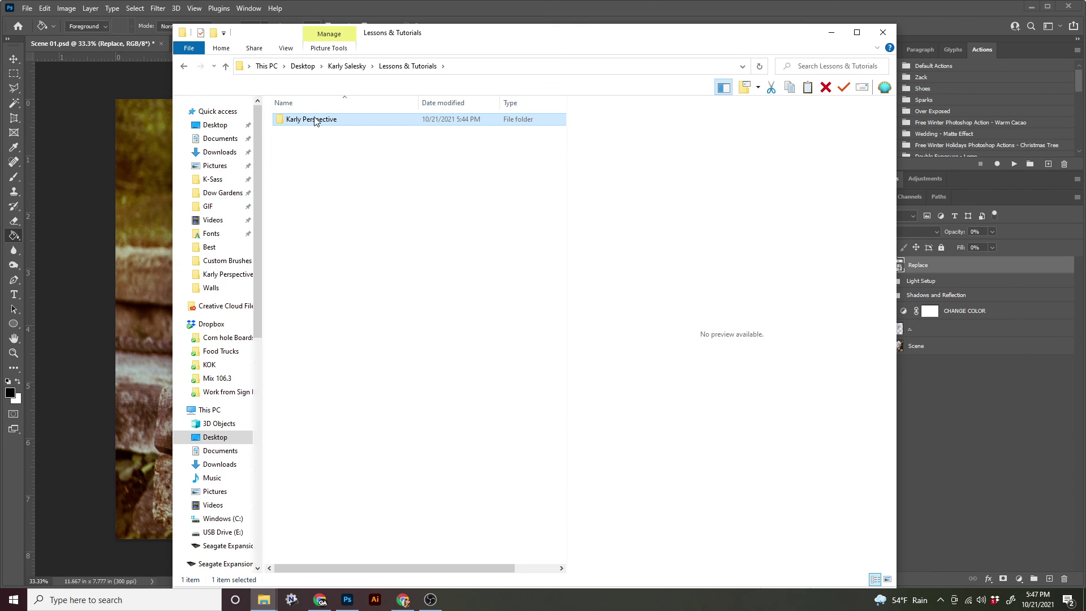
double_click(315, 120)
left_click_drag(310, 187, 447, 136)
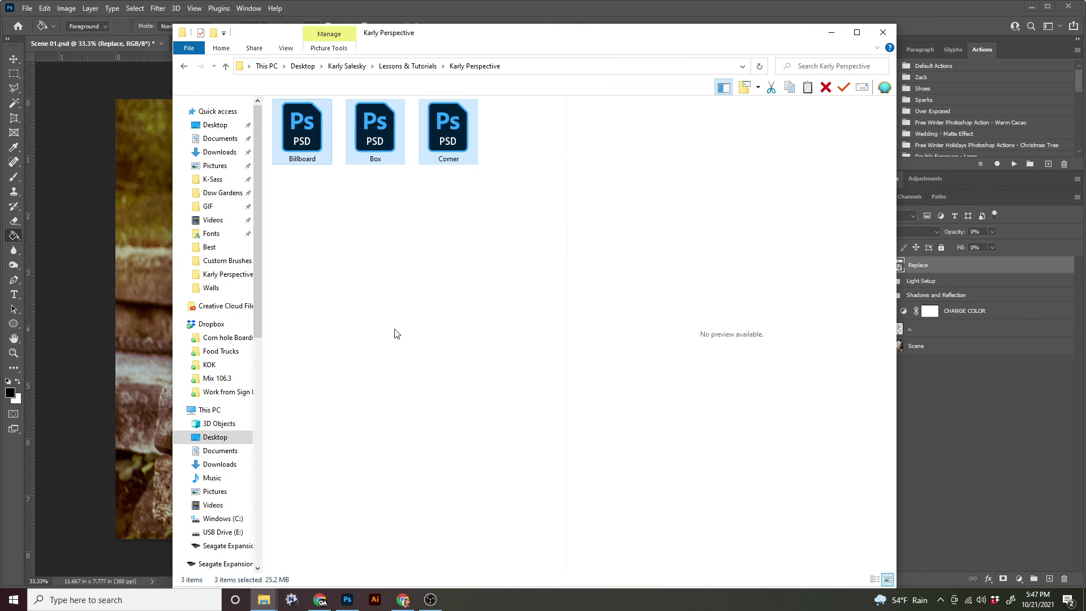
left_click(392, 280)
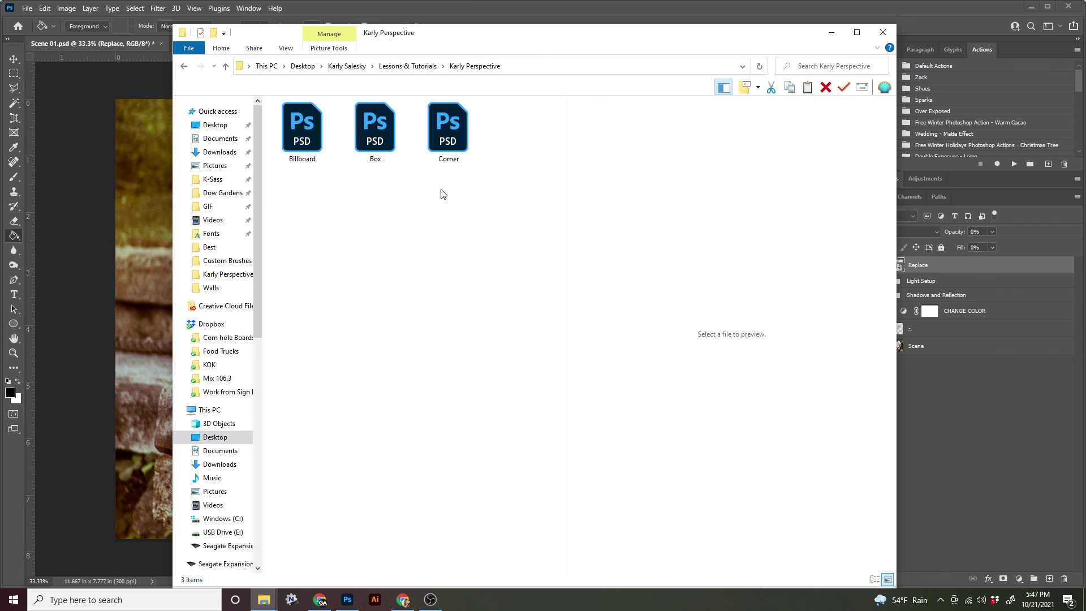
left_click(419, 67)
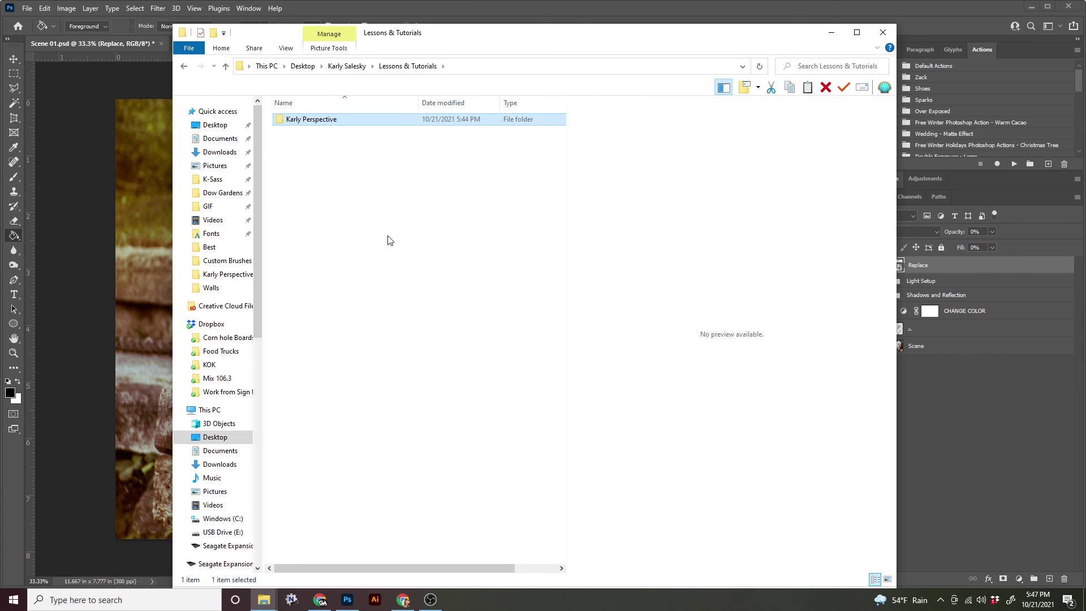
right_click(309, 123)
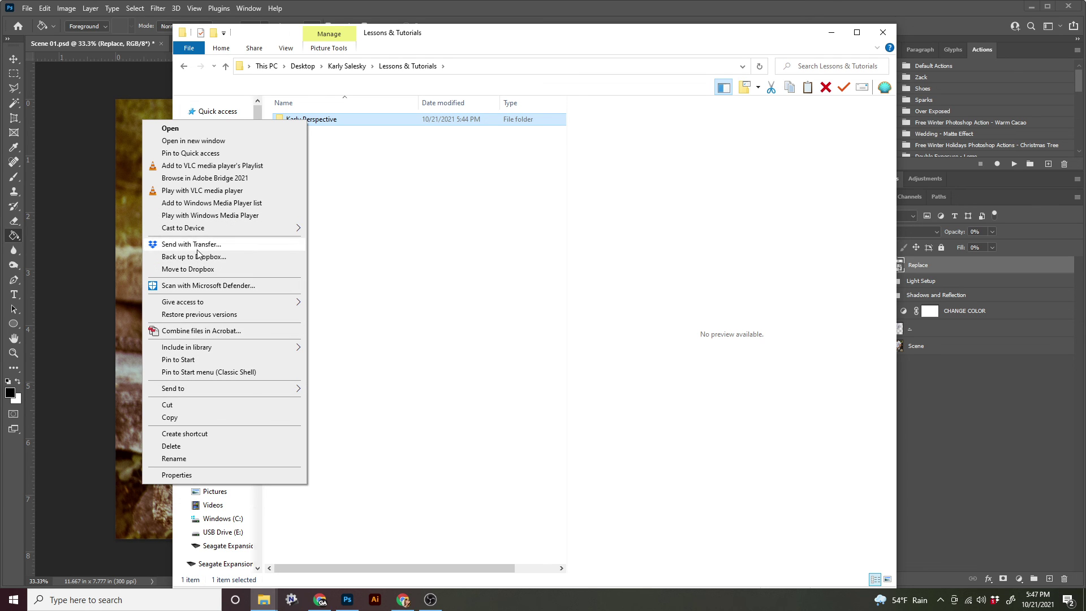
left_click(359, 236)
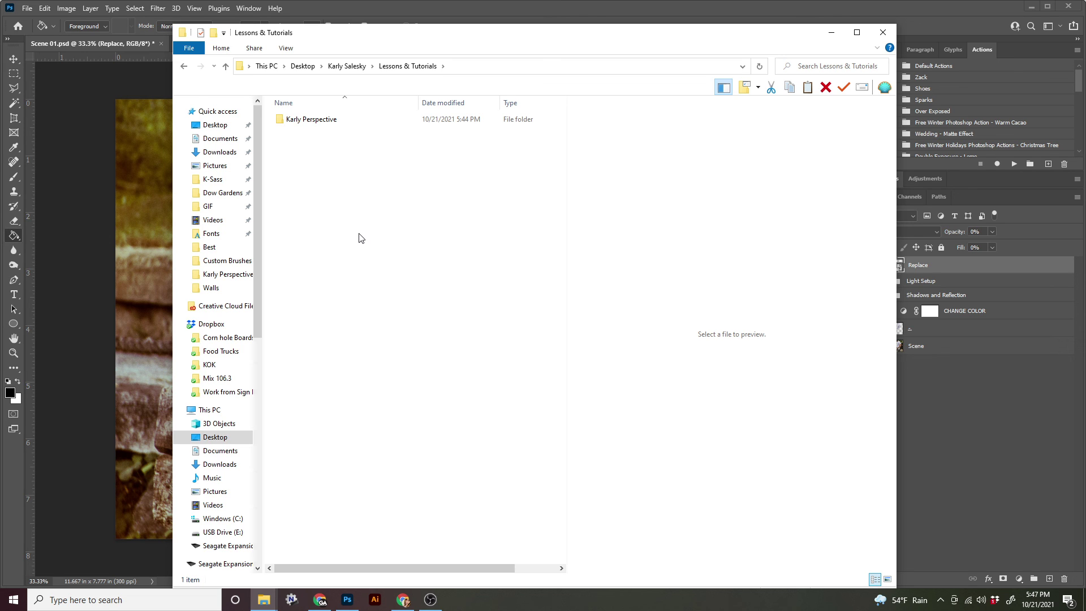
left_click(316, 122)
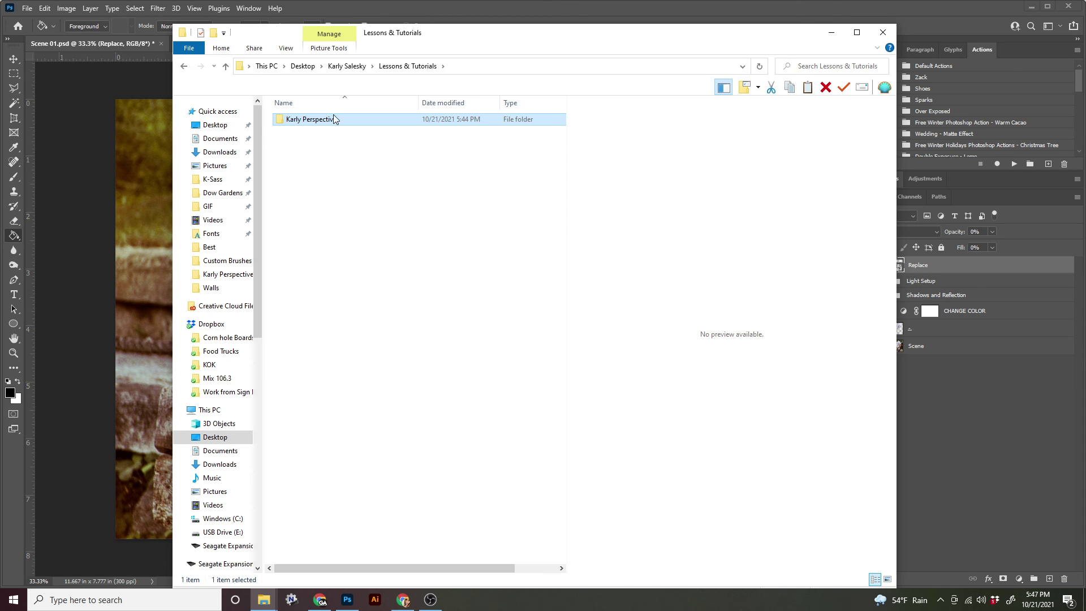
left_click(334, 153)
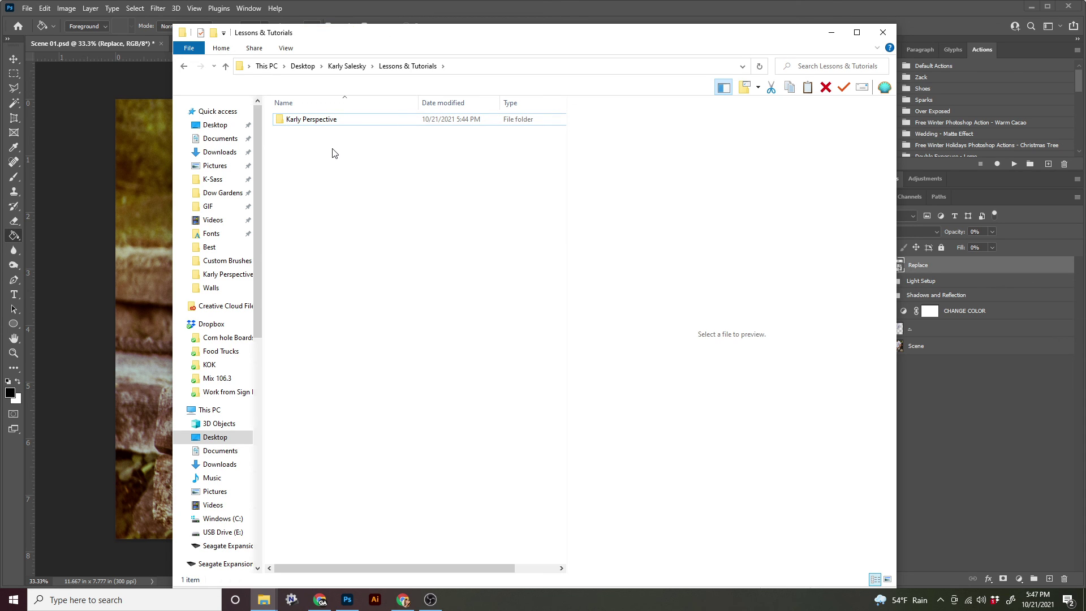